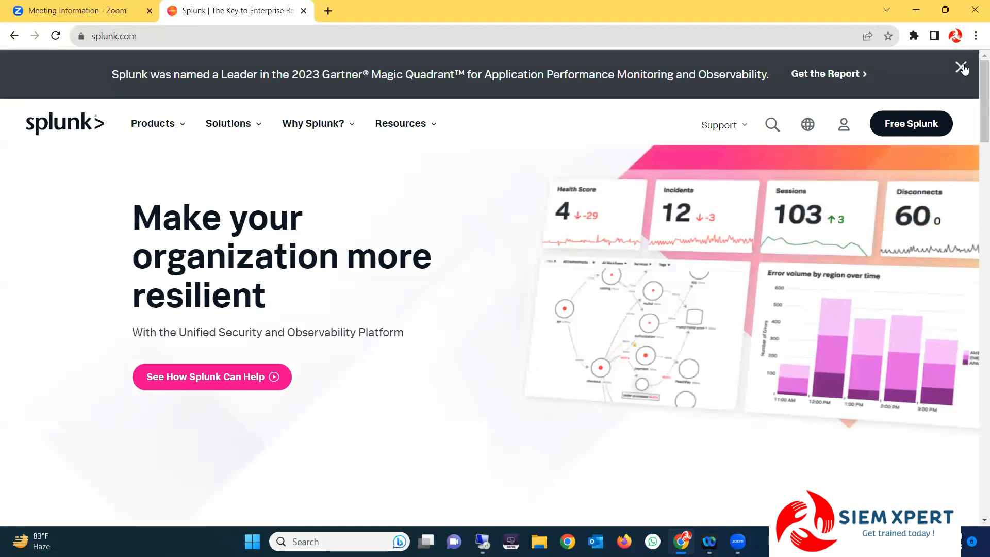
# Dismiss the Gartner banner and open the Free Splunk trial sign-up form to browse it
pyautogui.click(962, 68)
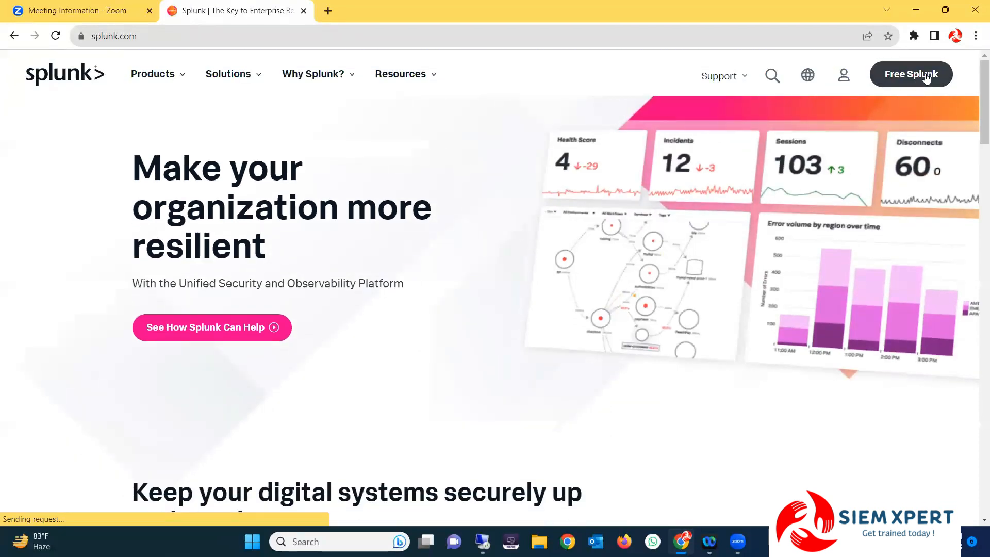
pyautogui.click(926, 77)
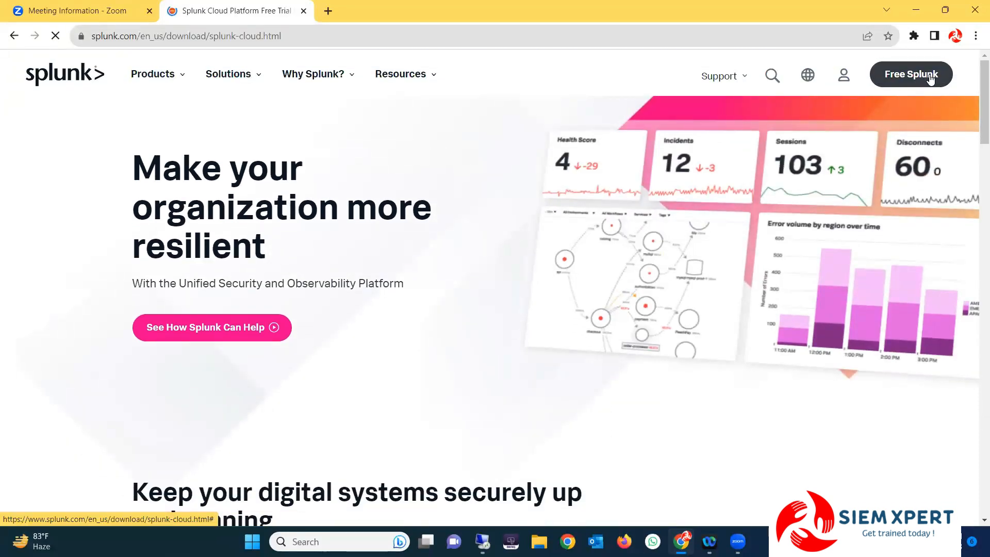
pyautogui.click(611, 226)
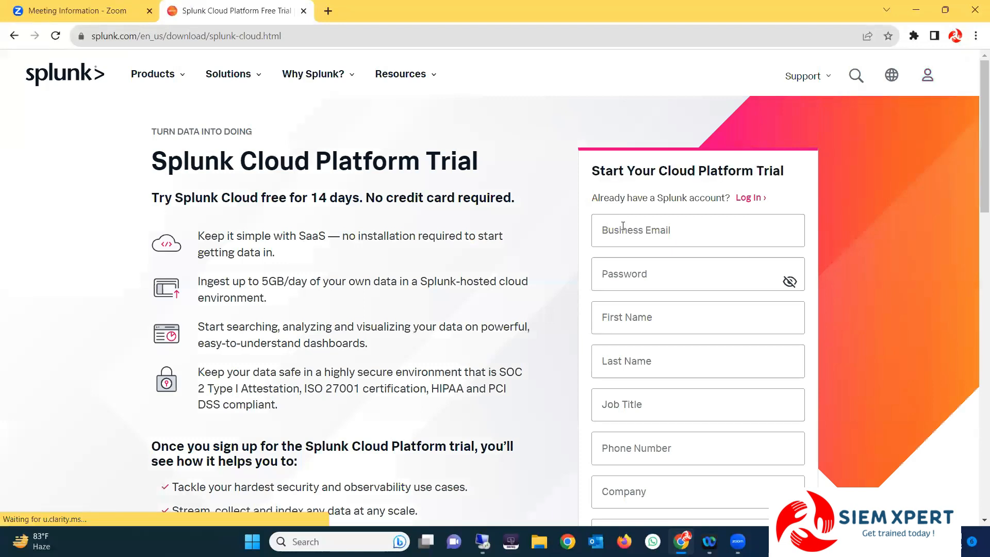
pyautogui.scroll(-1, 656, 216)
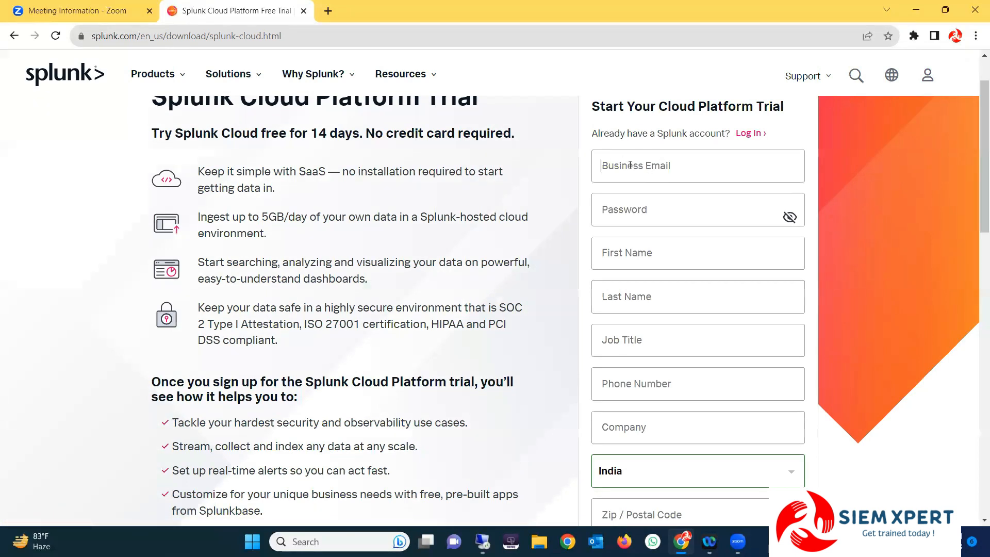
pyautogui.scroll(-2, 641, 335)
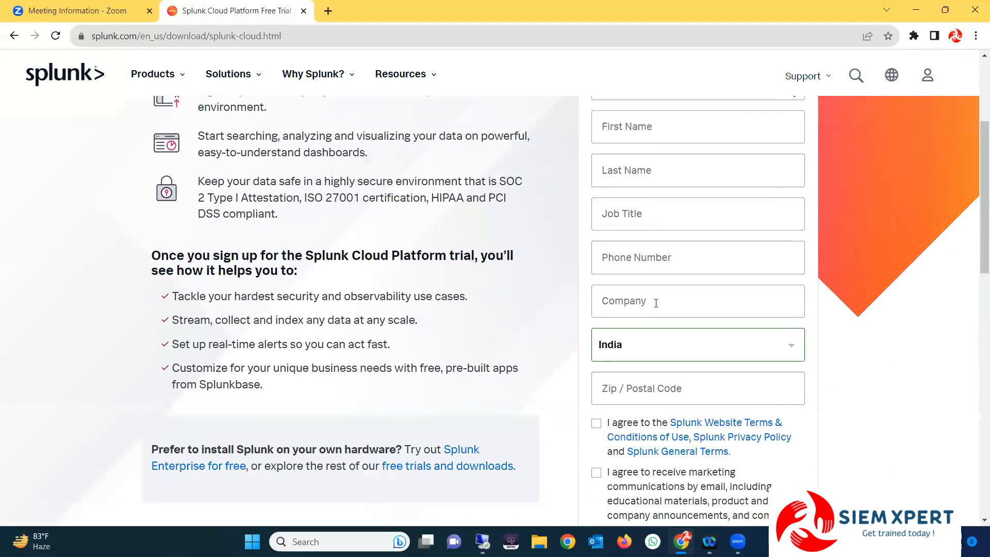
pyautogui.scroll(2, 601, 106)
pyautogui.scroll(-6, 673, 354)
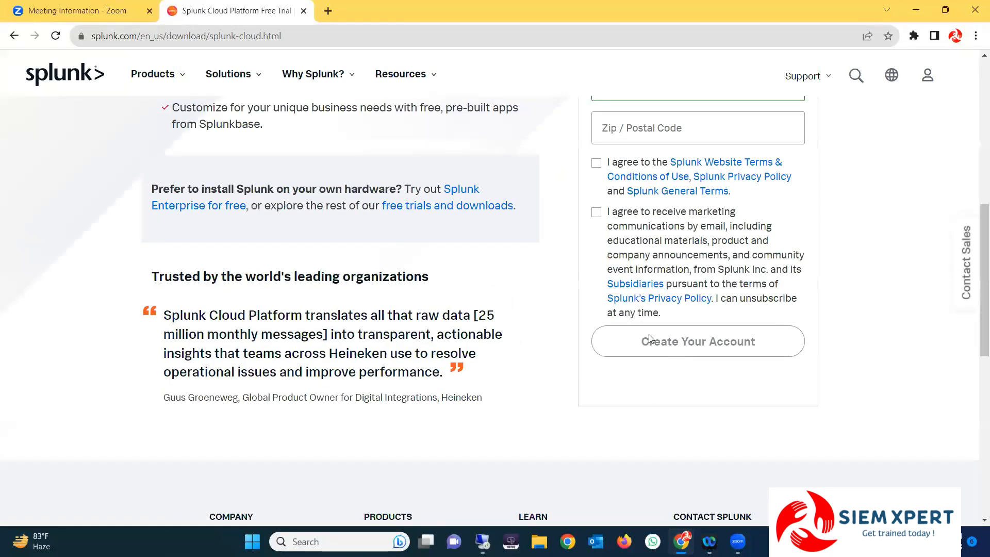
pyautogui.scroll(2, 651, 341)
pyautogui.scroll(-3, 670, 320)
pyautogui.scroll(5, 712, 283)
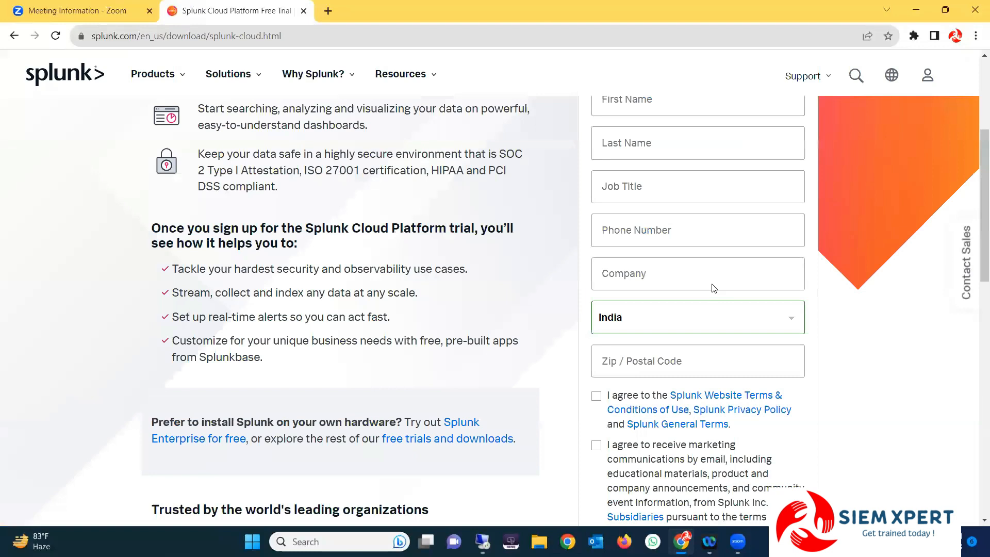
pyautogui.scroll(4, 700, 239)
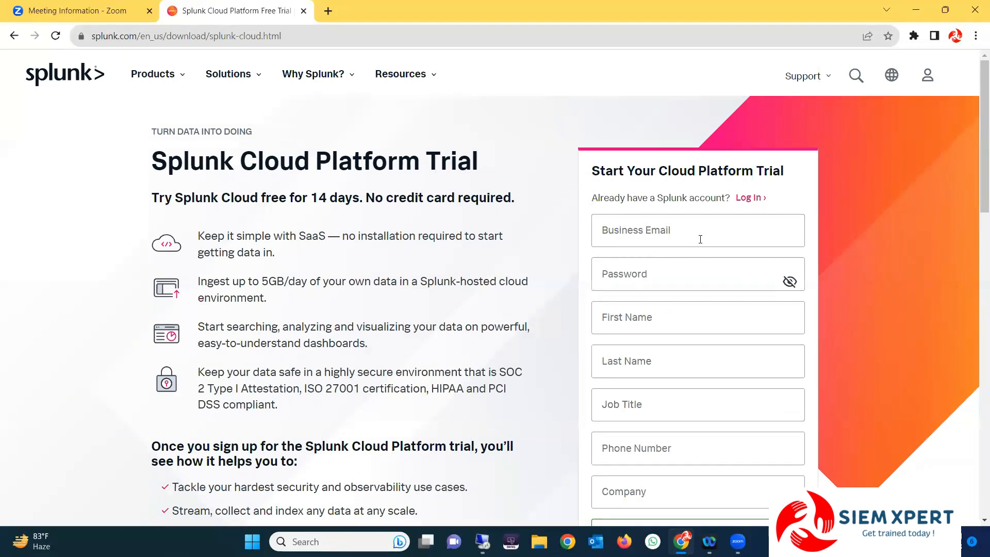
# Go to the Splunk account Log In page from the account menu
pyautogui.click(855, 75)
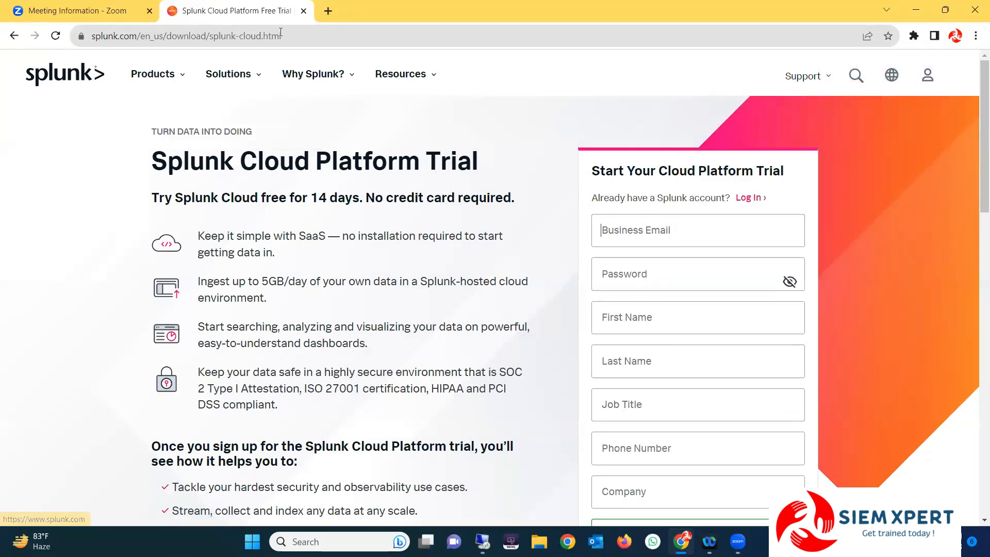
pyautogui.moveTo(927, 78)
pyautogui.click(879, 115)
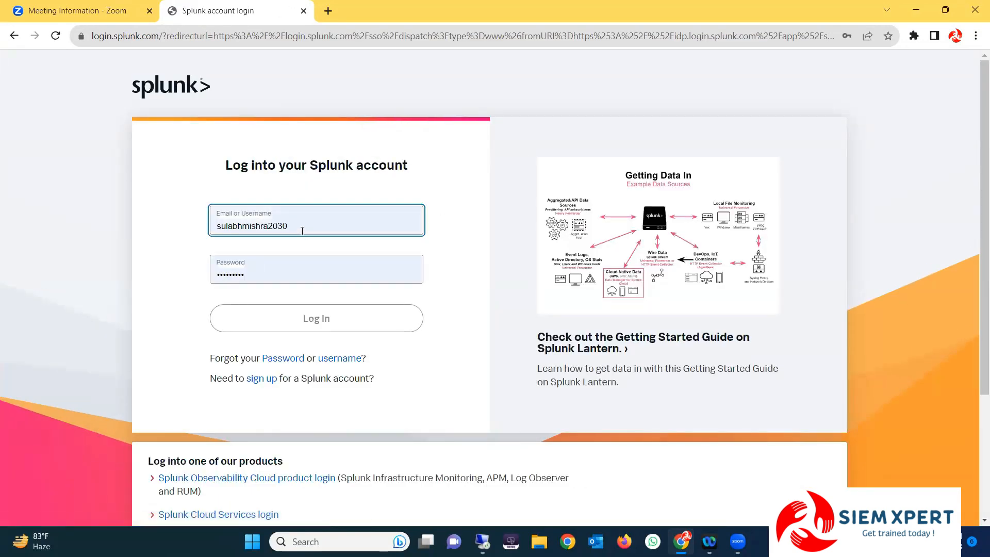
# Log in to the Splunk account with the saved username and password
pyautogui.click(274, 276)
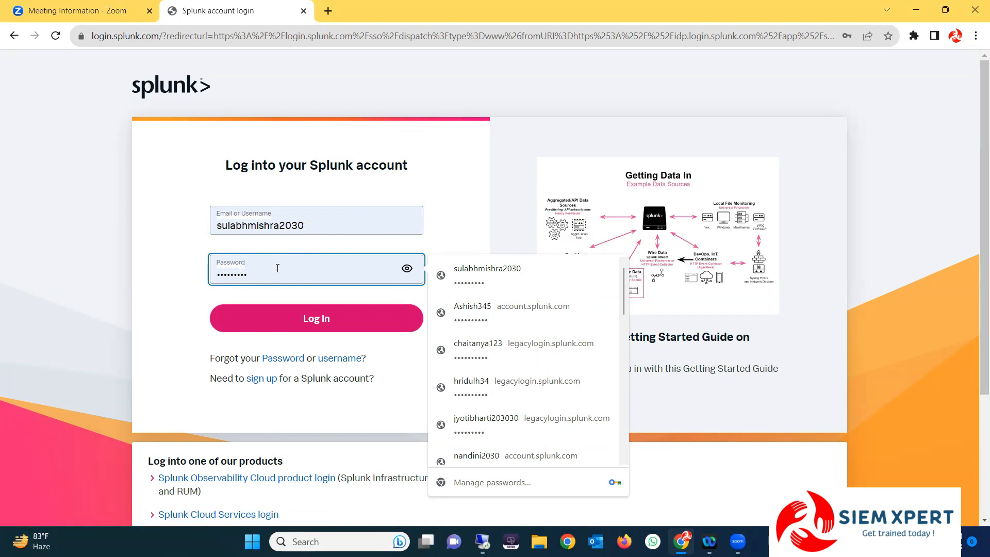
pyautogui.click(316, 319)
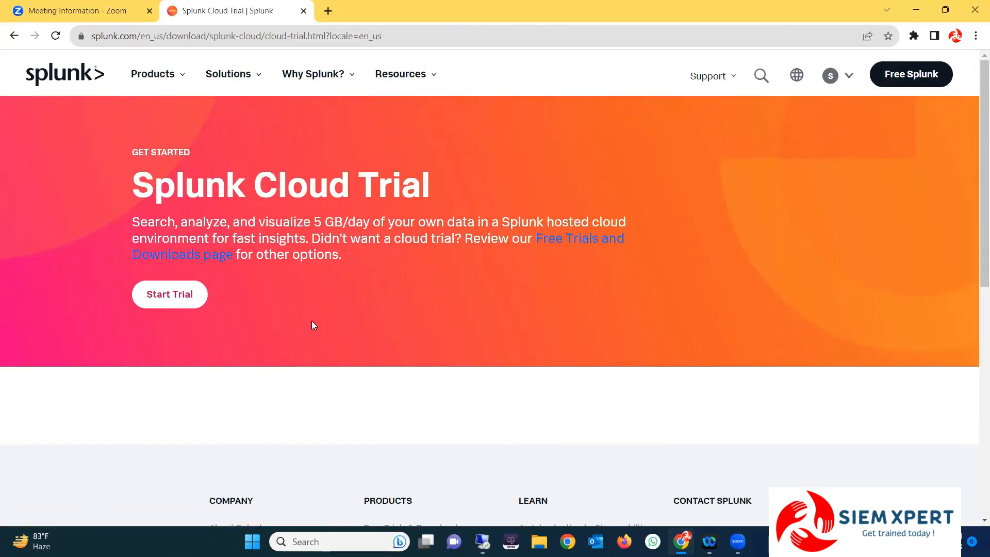
# Highlight the Splunk Cloud Trial title and the GB/day allowance in its description
pyautogui.doubleClick(142, 184)
pyautogui.tripleClick(323, 178)
pyautogui.moveTo(322, 222); pyautogui.dragTo(372, 222)
pyautogui.click(387, 274)
pyautogui.scroll(-8, 410, 290)
pyautogui.scroll(8, 432, 265)
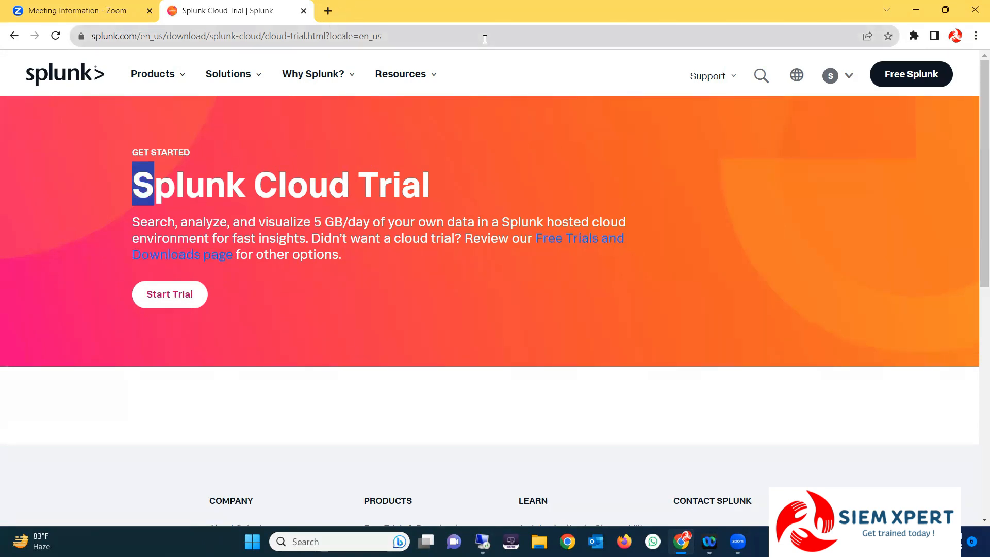
# Go to Free Trials & Downloads from the Products menu
pyautogui.click(403, 380)
pyautogui.scroll(-8, 371, 340)
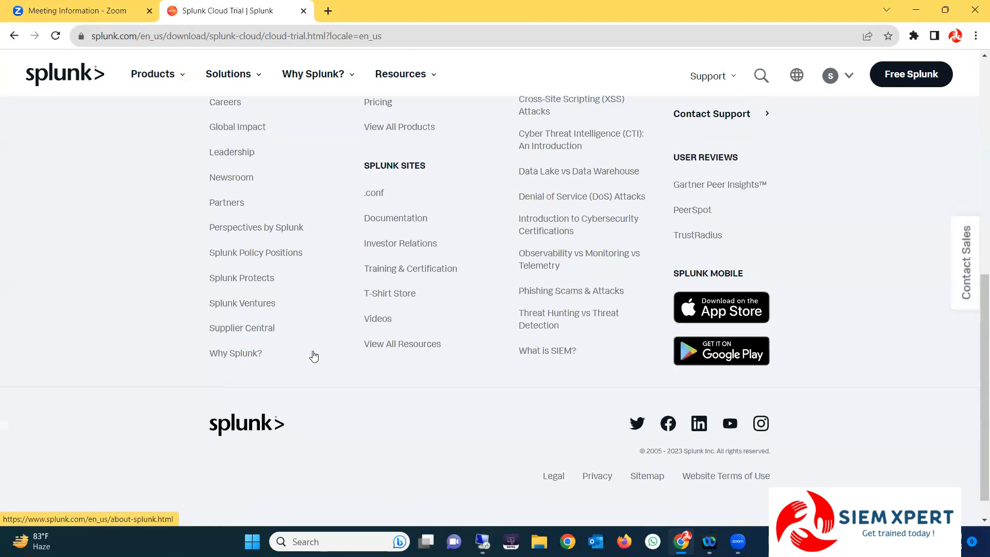
pyautogui.scroll(8, 309, 350)
pyautogui.click(178, 78)
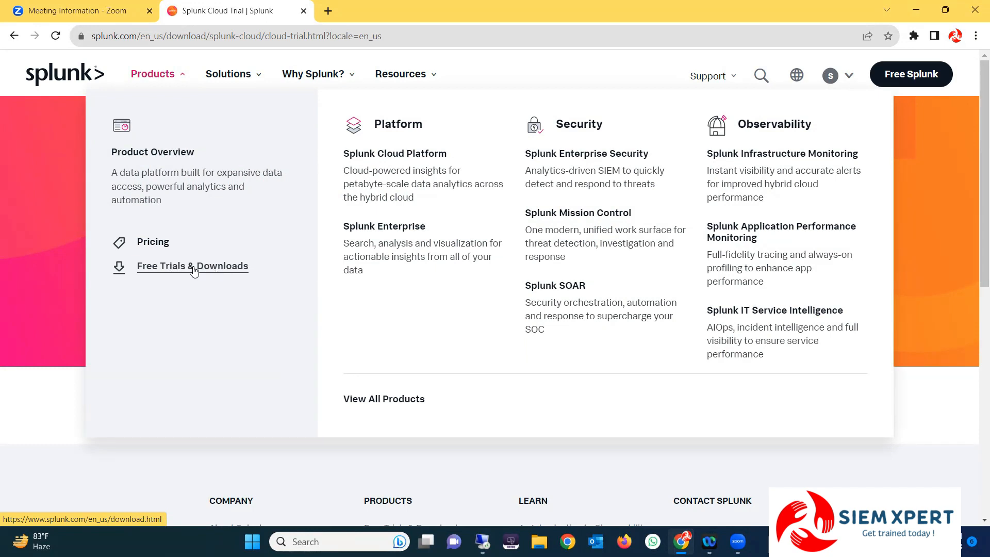
pyautogui.click(194, 268)
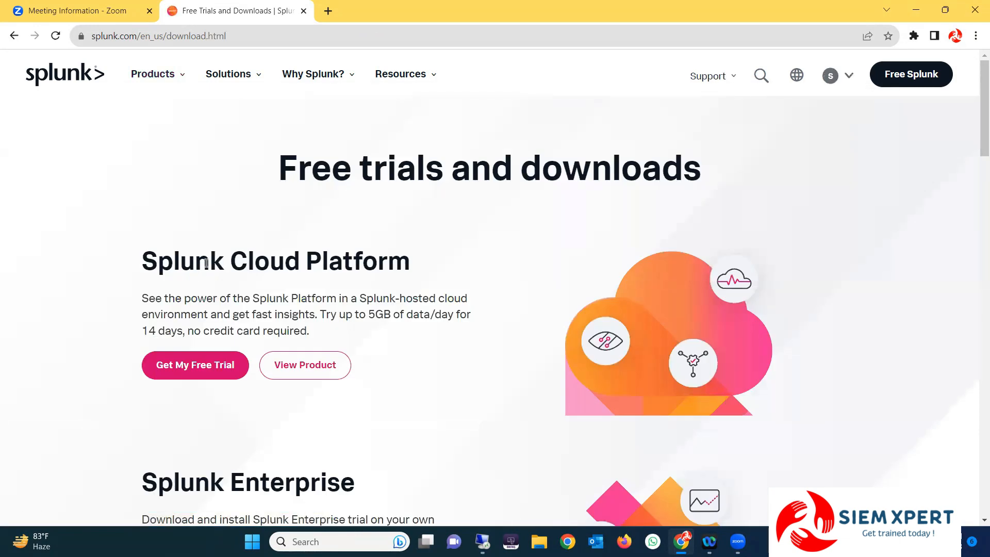
# Review the Splunk Enterprise offer, highlighting its heading and daily indexing limit
pyautogui.scroll(-3, 170, 330)
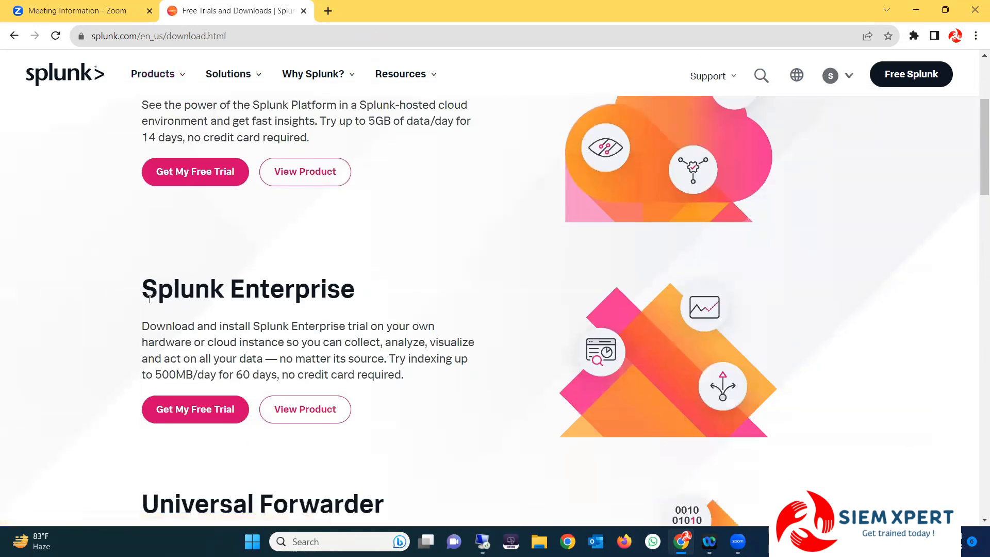
pyautogui.moveTo(147, 297); pyautogui.dragTo(369, 298)
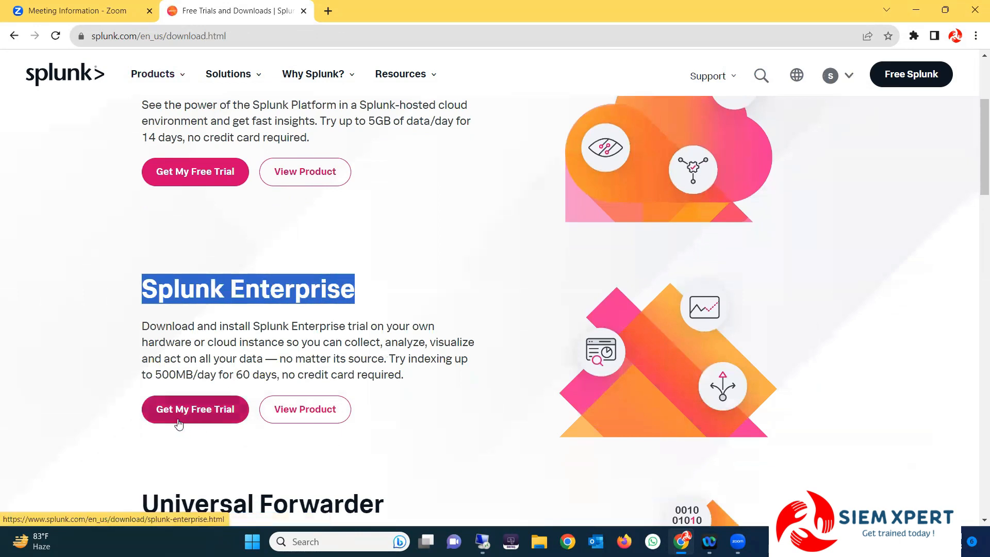
pyautogui.scroll(-2, 197, 341)
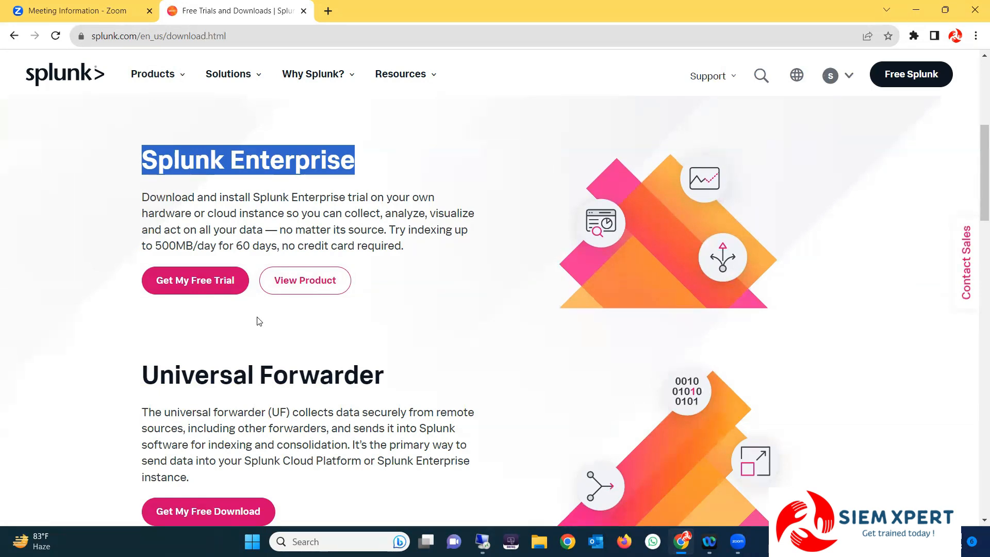
pyautogui.click(236, 246)
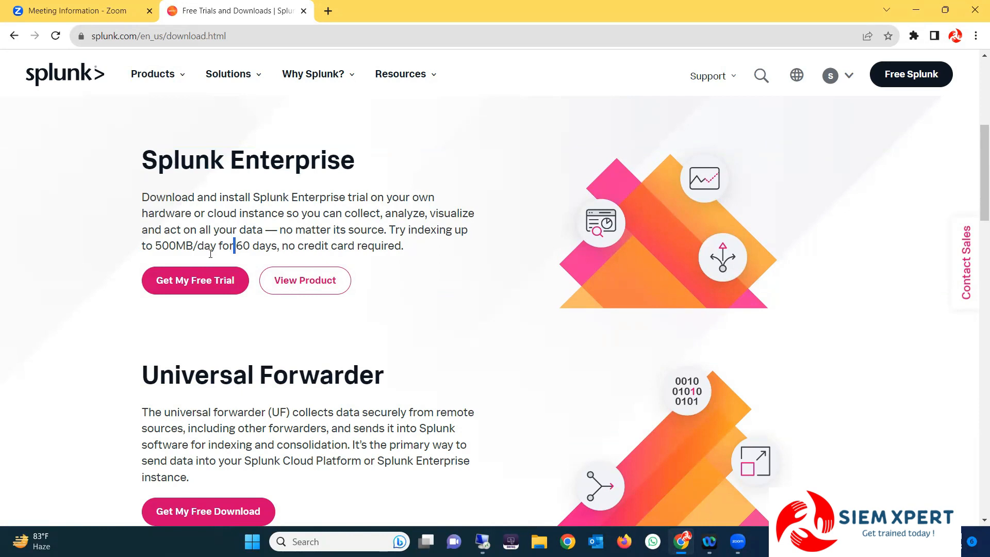
pyautogui.moveTo(155, 247); pyautogui.dragTo(169, 247)
pyautogui.click(120, 235)
pyautogui.moveTo(139, 162); pyautogui.dragTo(244, 164)
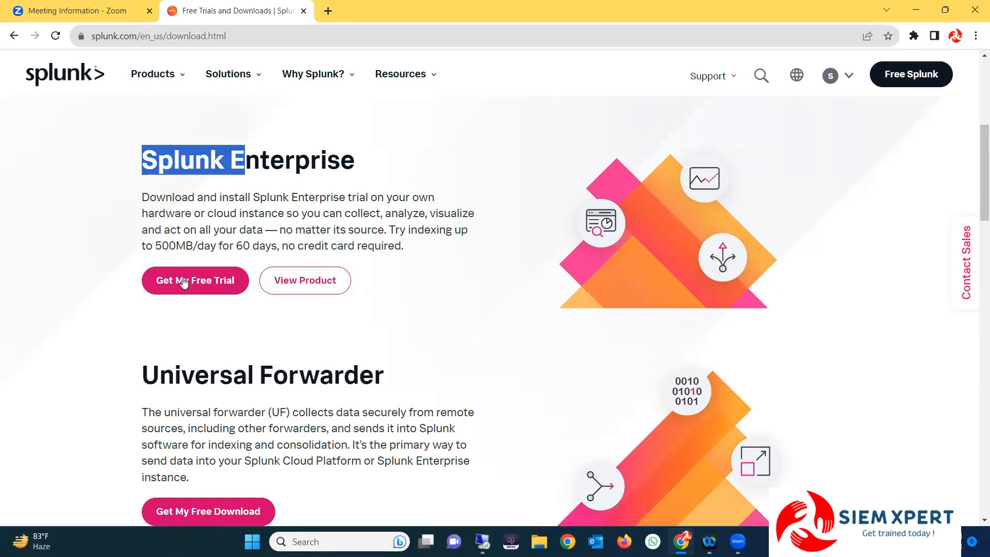
pyautogui.scroll(-3, 183, 282)
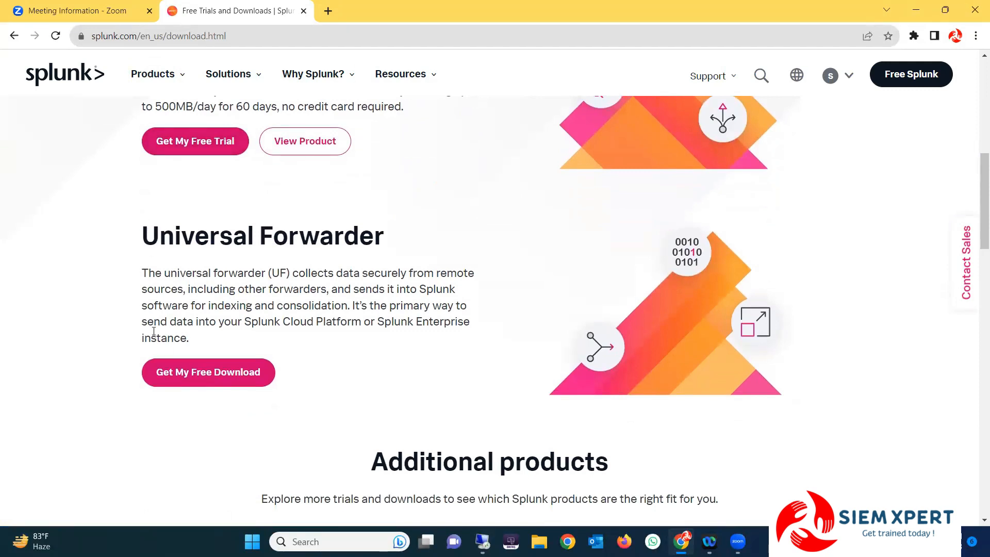
pyautogui.scroll(-3, 158, 343)
pyautogui.scroll(7, 156, 342)
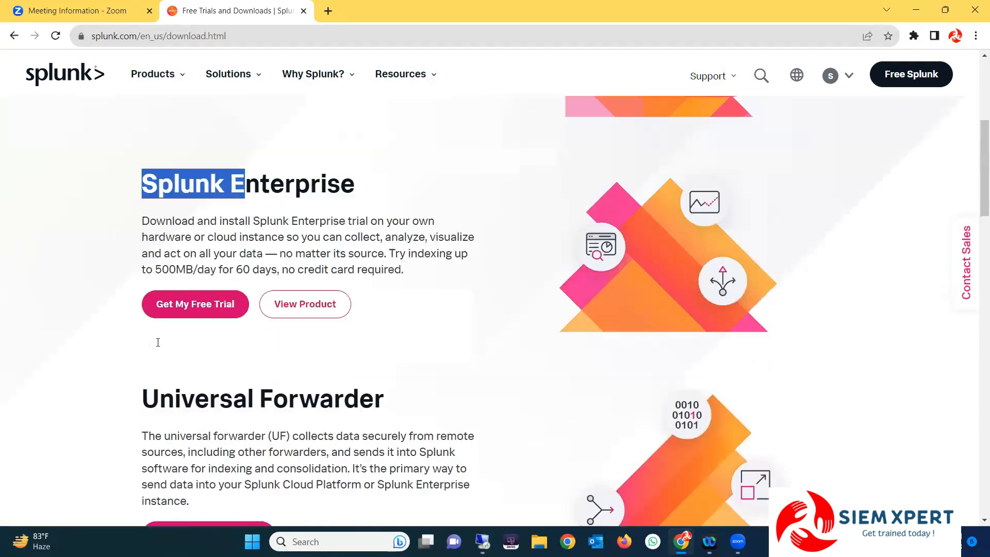
# Review the Universal Forwarder section, then choose Get My Free Trial for Splunk Enterprise
pyautogui.click(107, 258)
pyautogui.scroll(3, 106, 257)
pyautogui.scroll(-2, 105, 257)
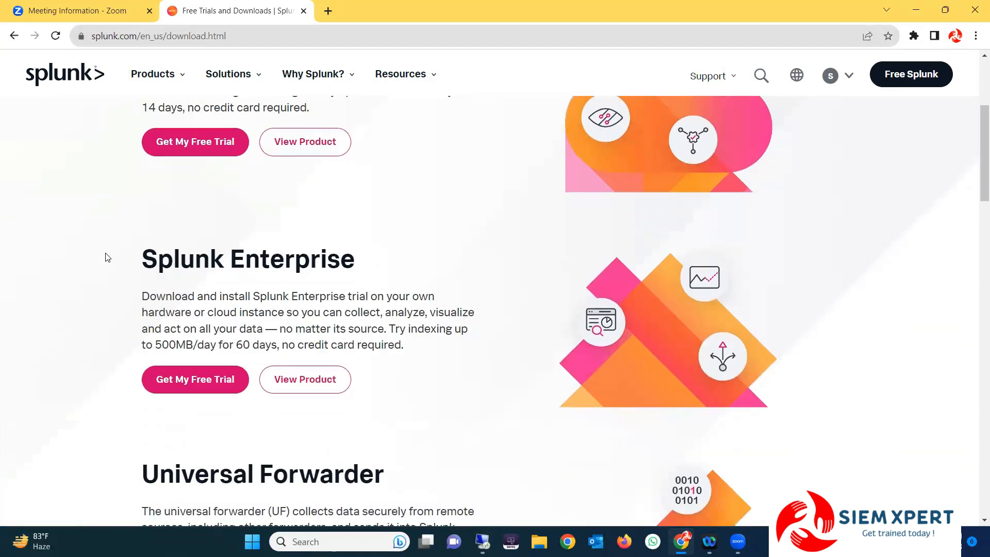
pyautogui.tripleClick(455, 252)
pyautogui.scroll(-3, 176, 323)
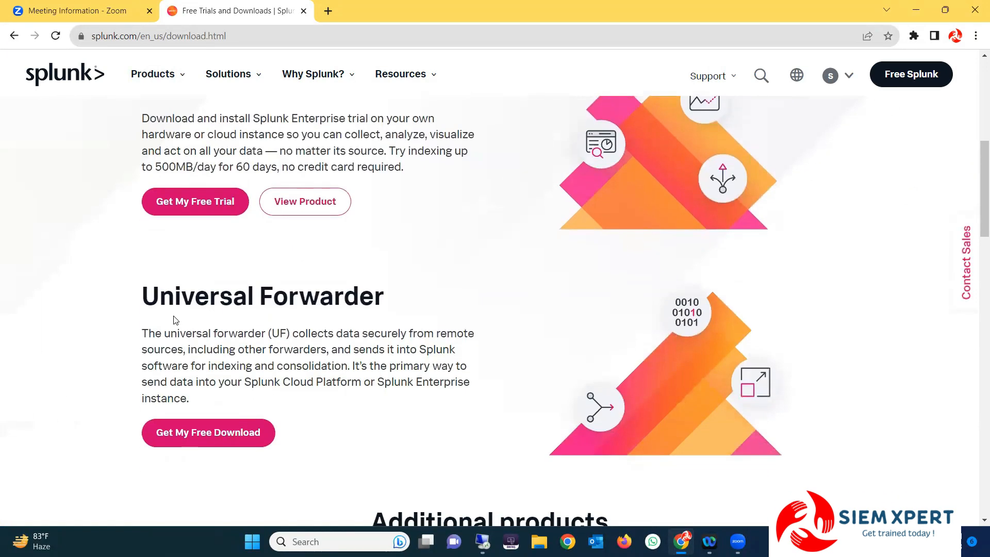
pyautogui.moveTo(136, 299); pyautogui.dragTo(409, 305)
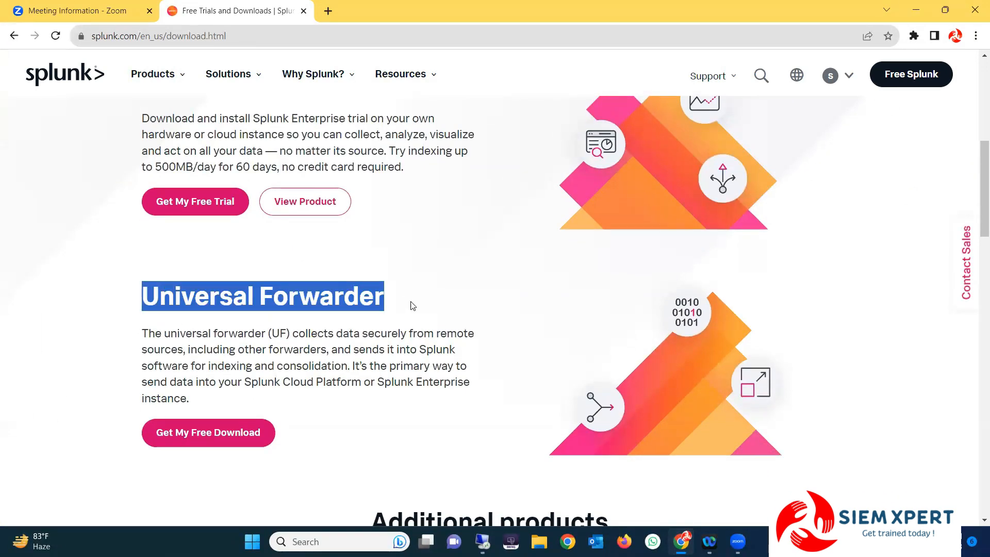
pyautogui.scroll(2, 411, 305)
pyautogui.click(84, 349)
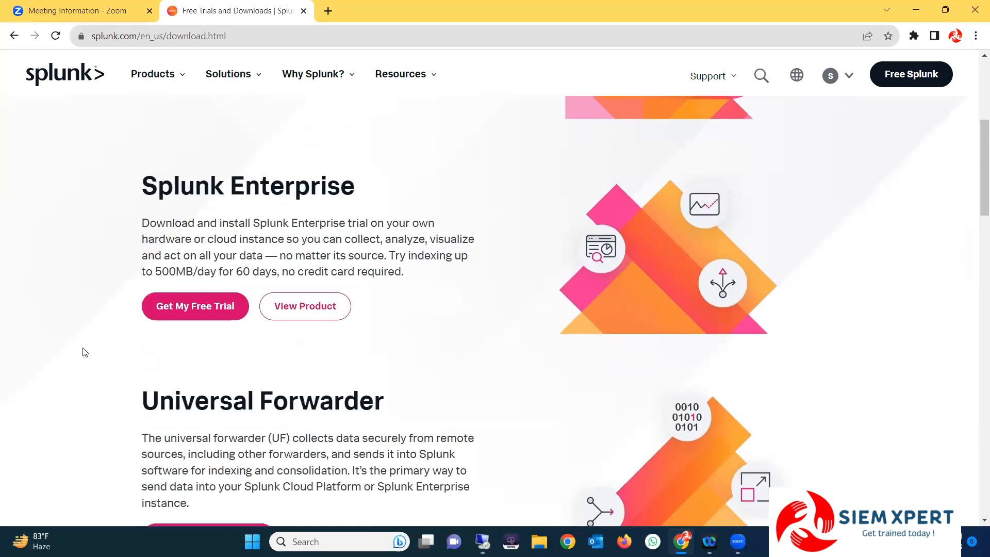
pyautogui.click(204, 309)
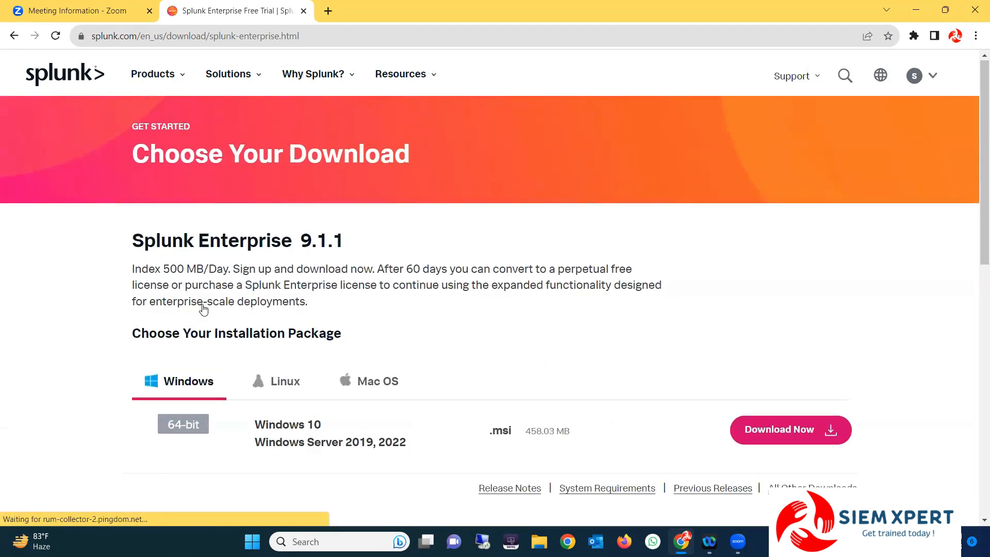
pyautogui.moveTo(299, 240); pyautogui.dragTo(390, 266)
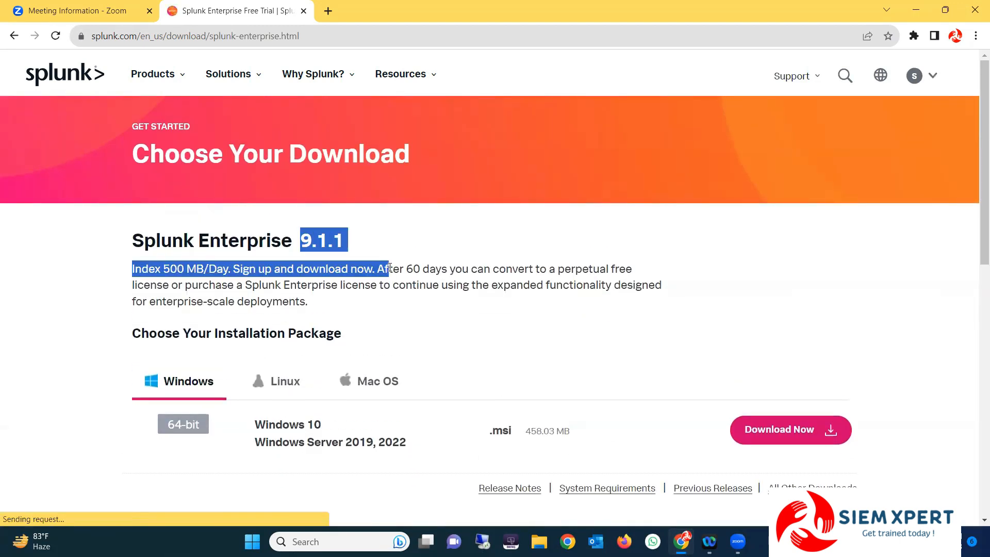
pyautogui.click(336, 239)
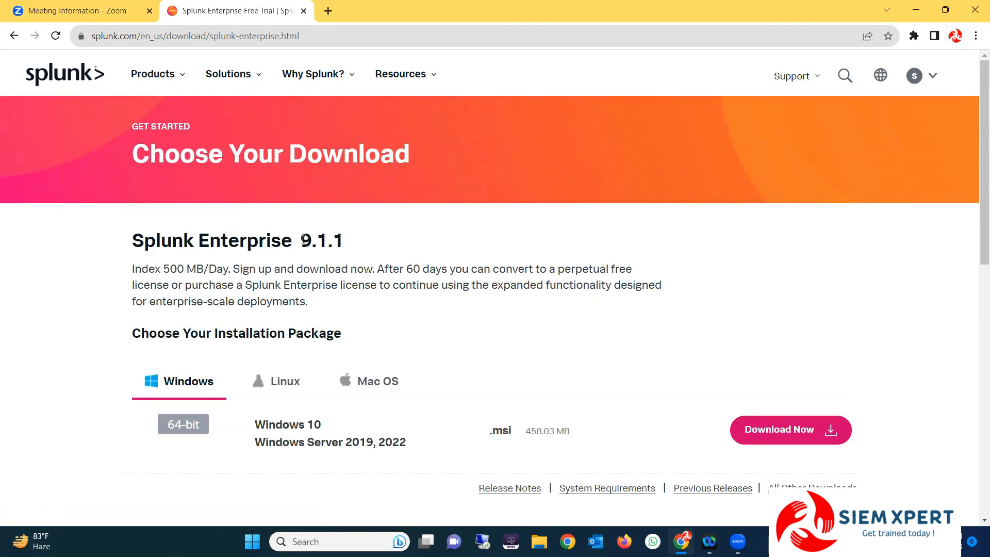
pyautogui.moveTo(301, 240); pyautogui.dragTo(354, 237)
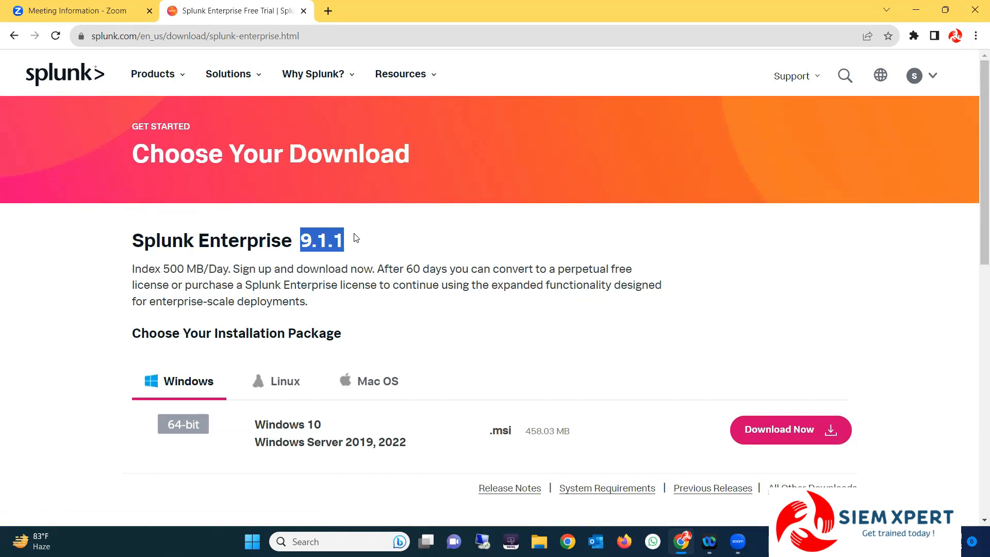
pyautogui.click(132, 268)
pyautogui.moveTo(136, 267); pyautogui.dragTo(371, 263)
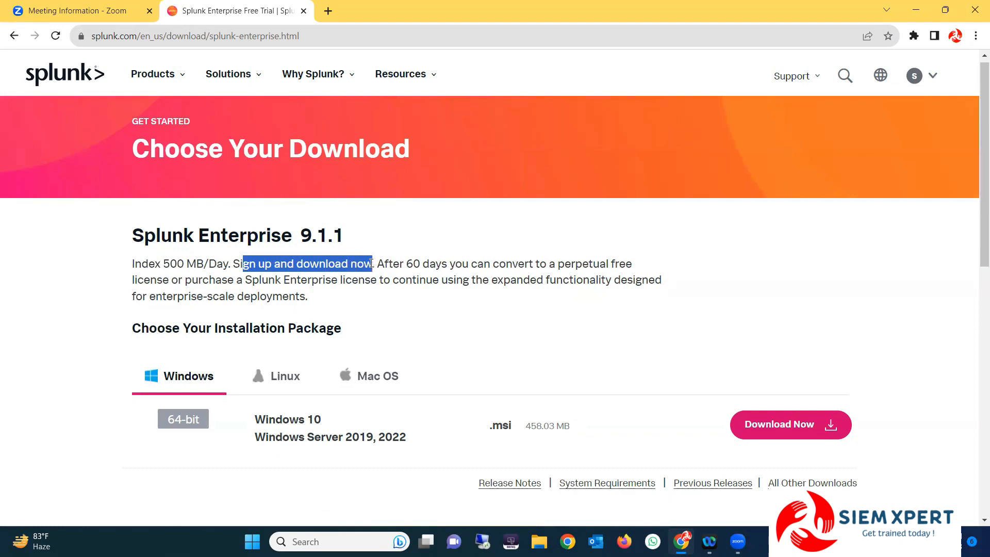
pyautogui.rightClick(393, 263)
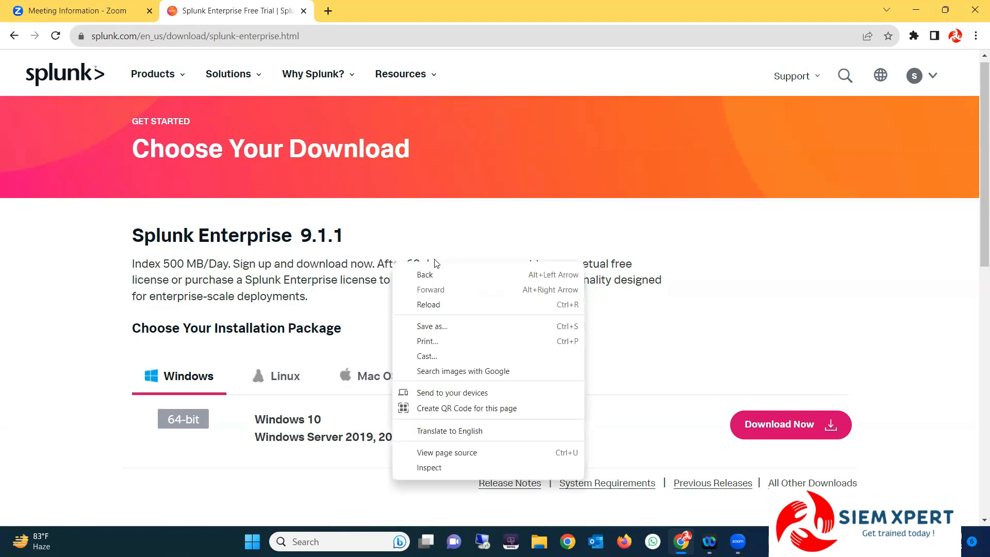
pyautogui.click(484, 227)
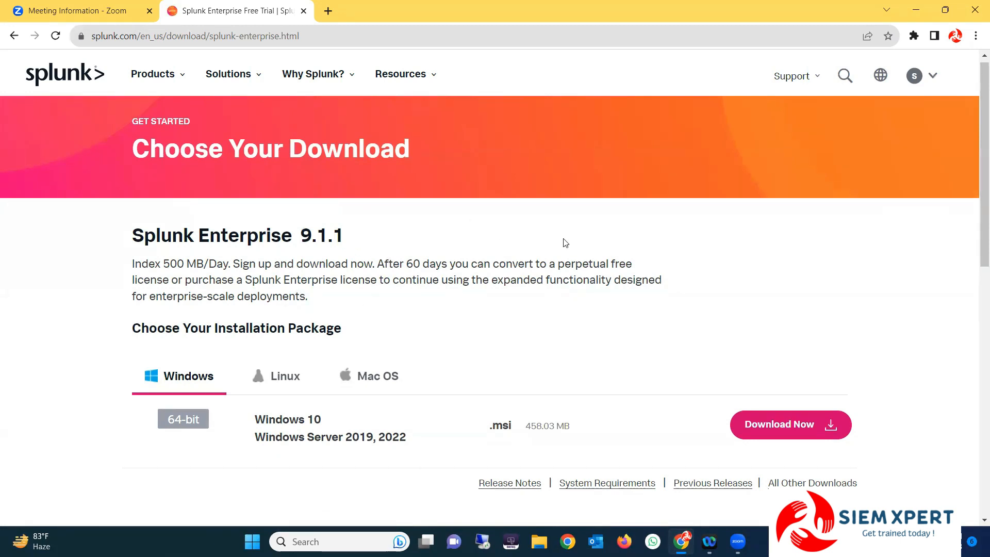
pyautogui.moveTo(198, 282); pyautogui.dragTo(416, 299)
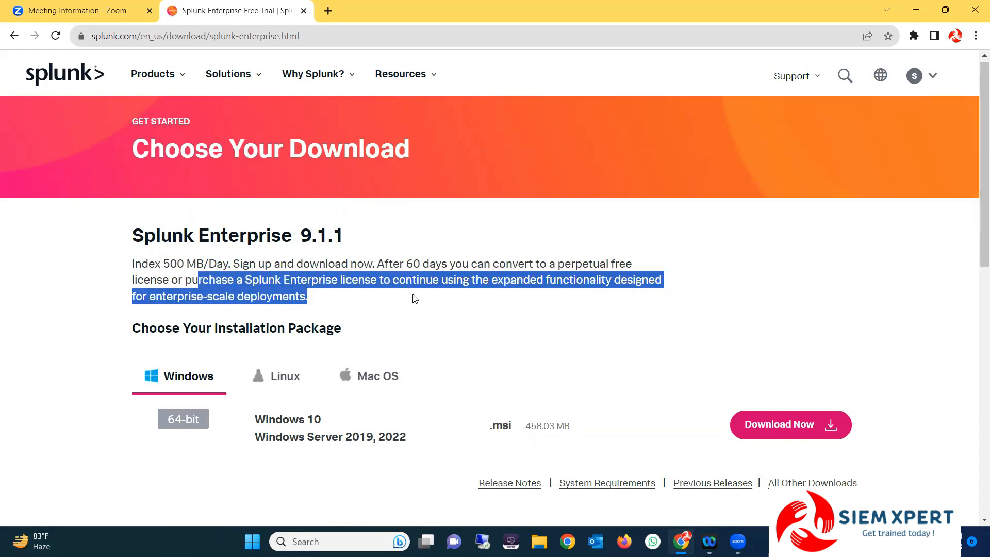
pyautogui.rightClick(415, 298)
pyautogui.click(400, 296)
pyautogui.click(182, 297)
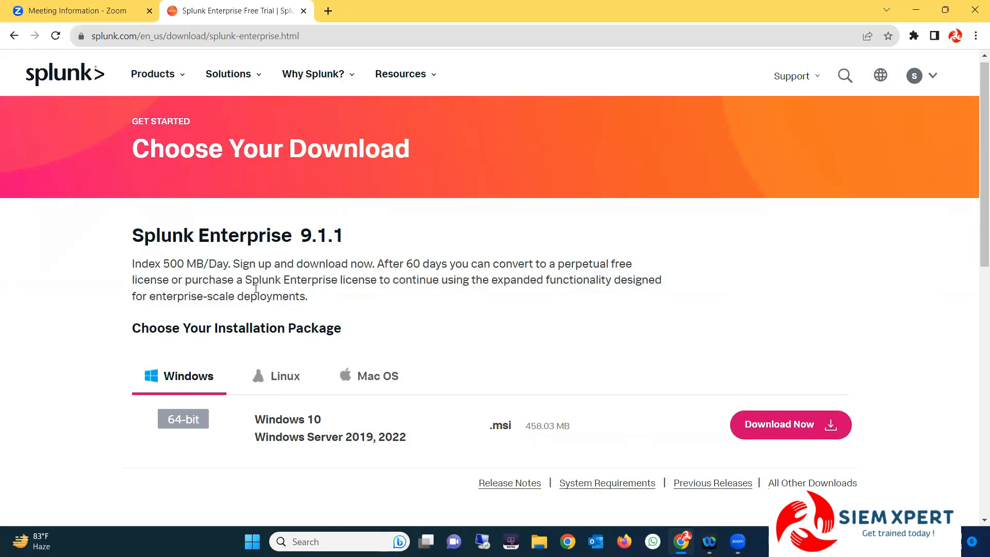
pyautogui.moveTo(191, 297); pyautogui.dragTo(345, 285)
pyautogui.click(373, 307)
pyautogui.scroll(-1, 388, 300)
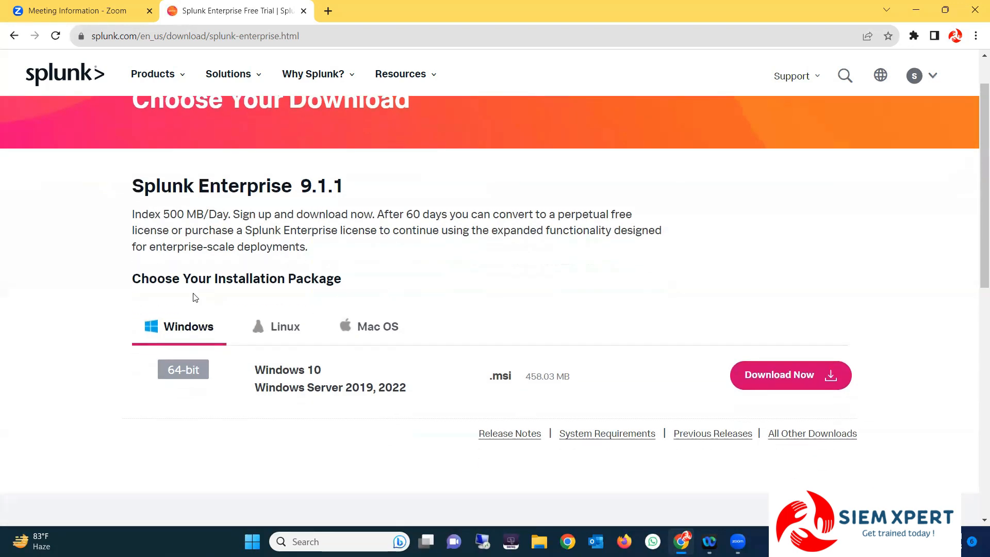
pyautogui.moveTo(140, 278); pyautogui.dragTo(362, 289)
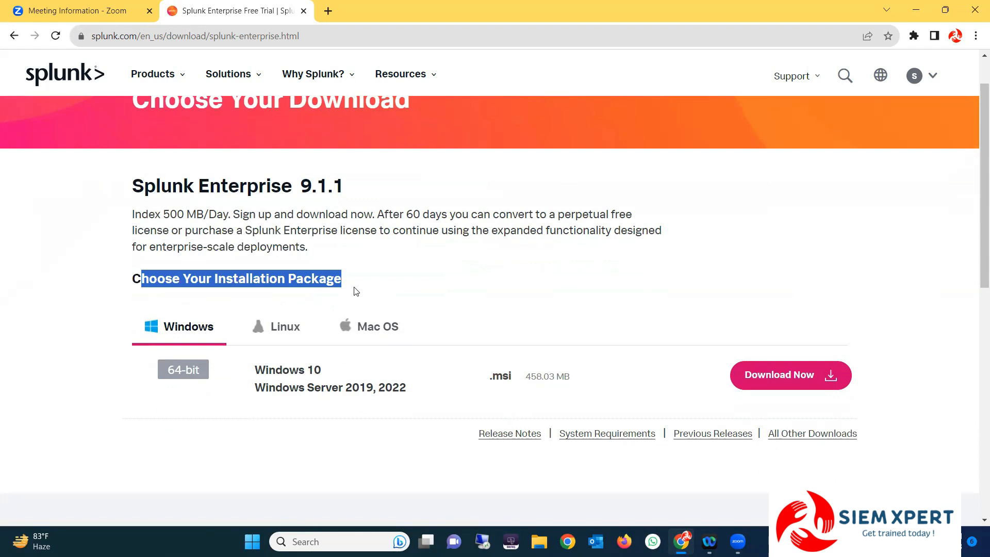
pyautogui.click(354, 291)
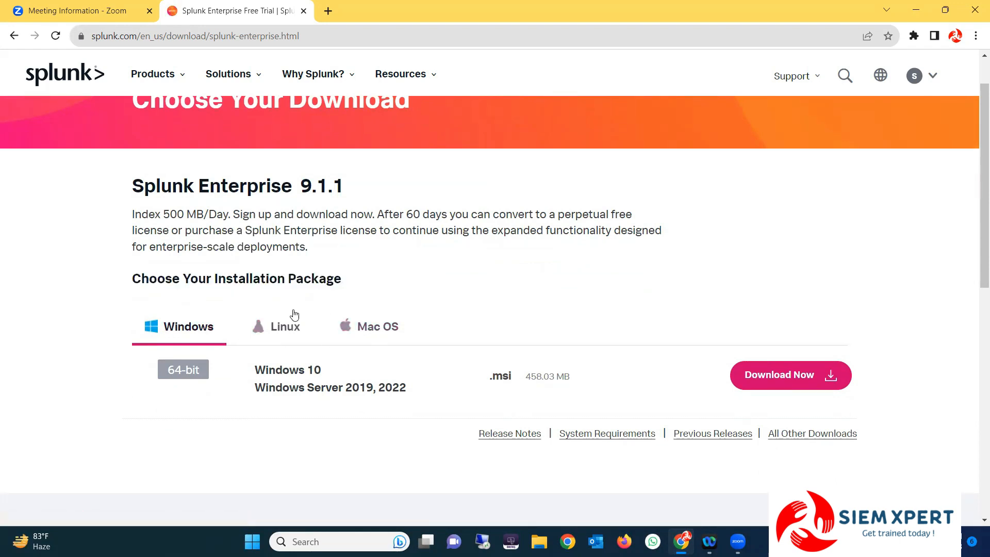
pyautogui.scroll(-1, 212, 320)
pyautogui.moveTo(255, 305); pyautogui.dragTo(329, 308)
pyautogui.moveTo(418, 328); pyautogui.dragTo(249, 311)
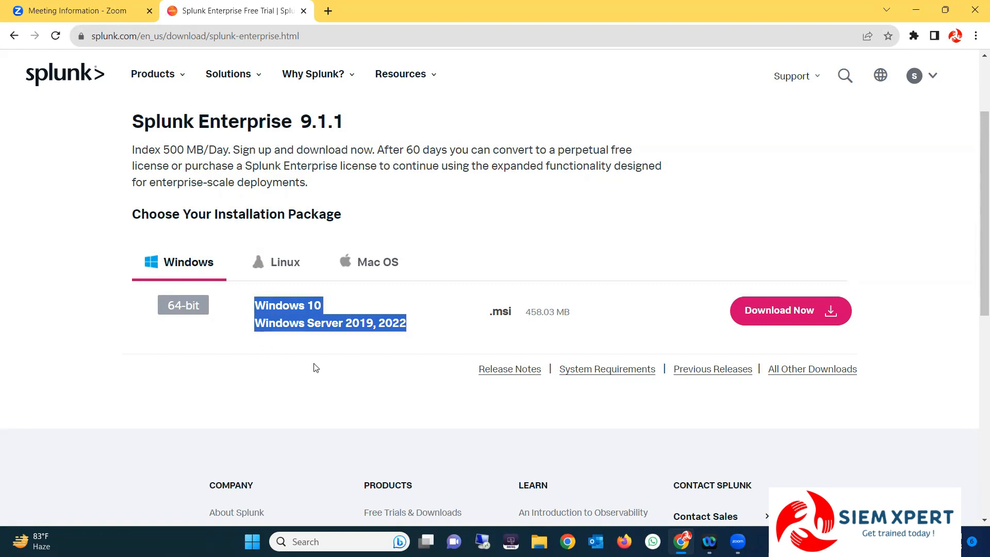
pyautogui.click(372, 333)
pyautogui.moveTo(266, 305); pyautogui.dragTo(409, 327)
pyautogui.click(379, 353)
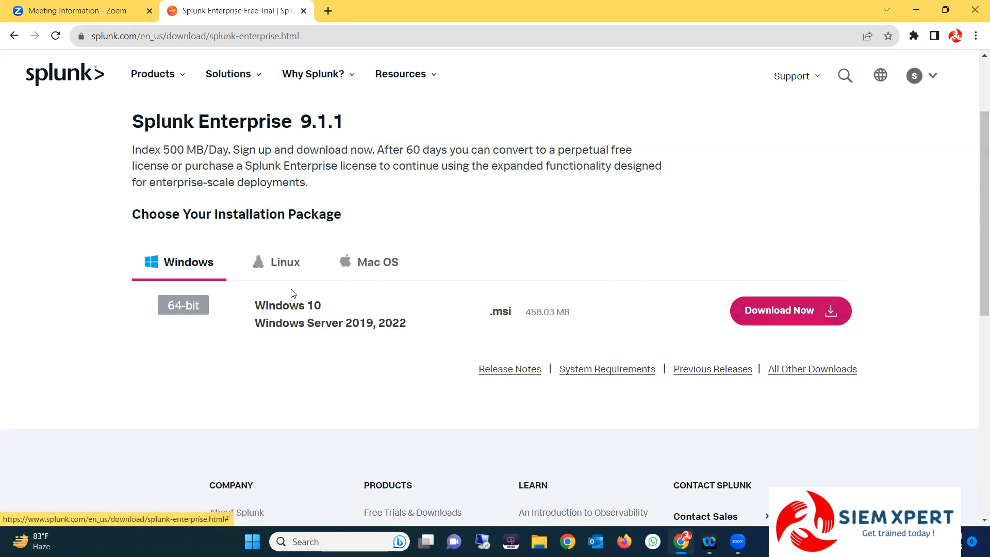
# Show the Linux packages and review the .deb, .rpm and .tgz rows
pyautogui.click(281, 262)
pyautogui.scroll(-2, 329, 337)
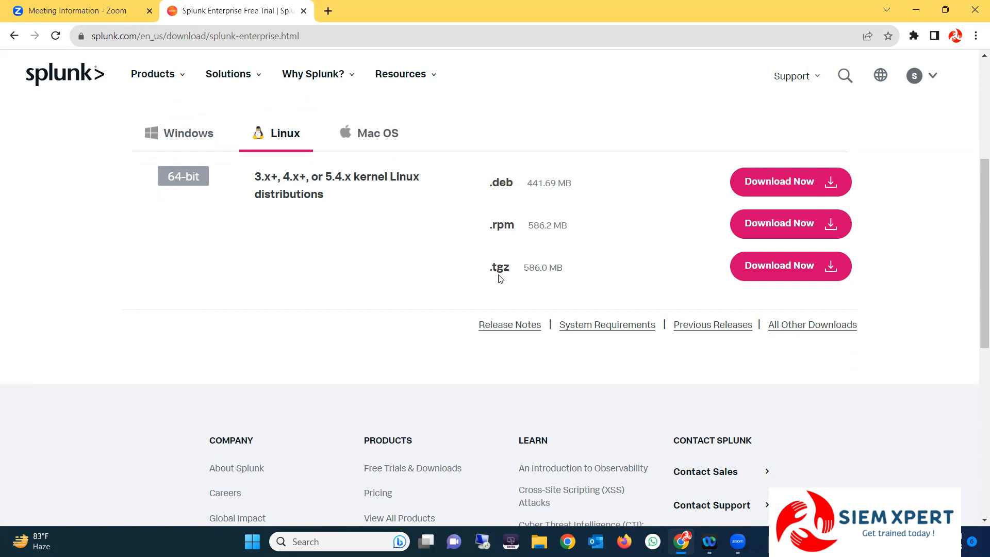
pyautogui.scroll(1, 501, 280)
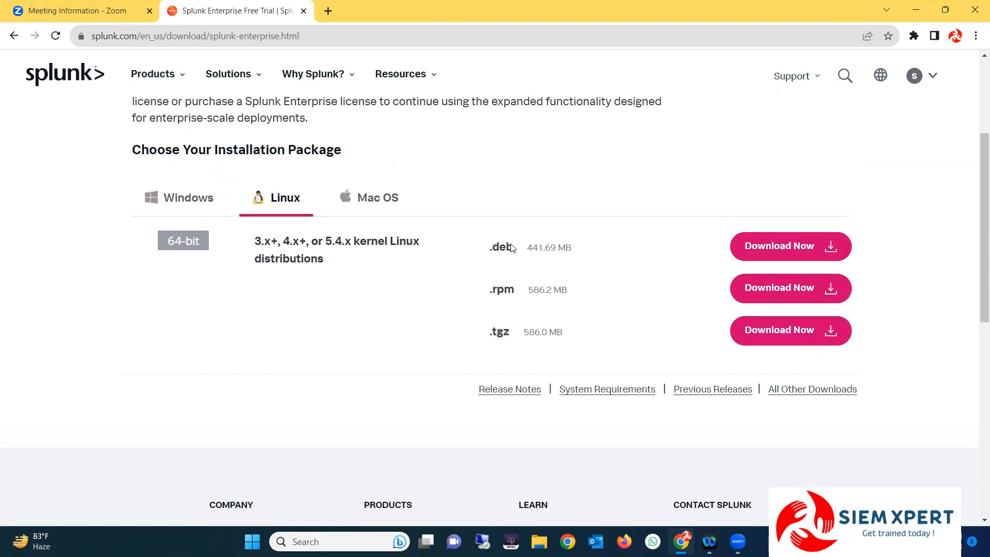
pyautogui.scroll(3, 376, 325)
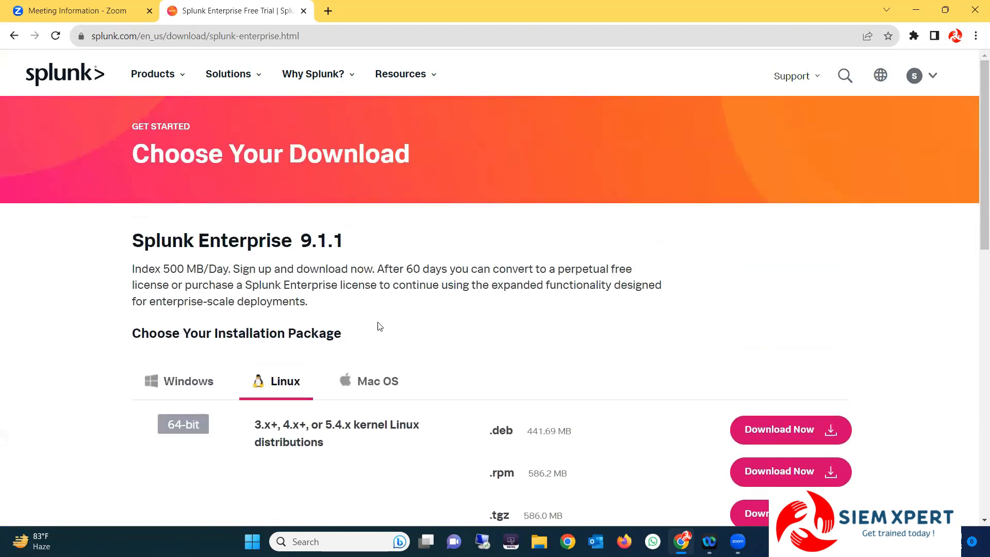
pyautogui.scroll(-2, 385, 278)
# Switch to the Mac OS packages and highlight the .dmg package type
pyautogui.click(380, 260)
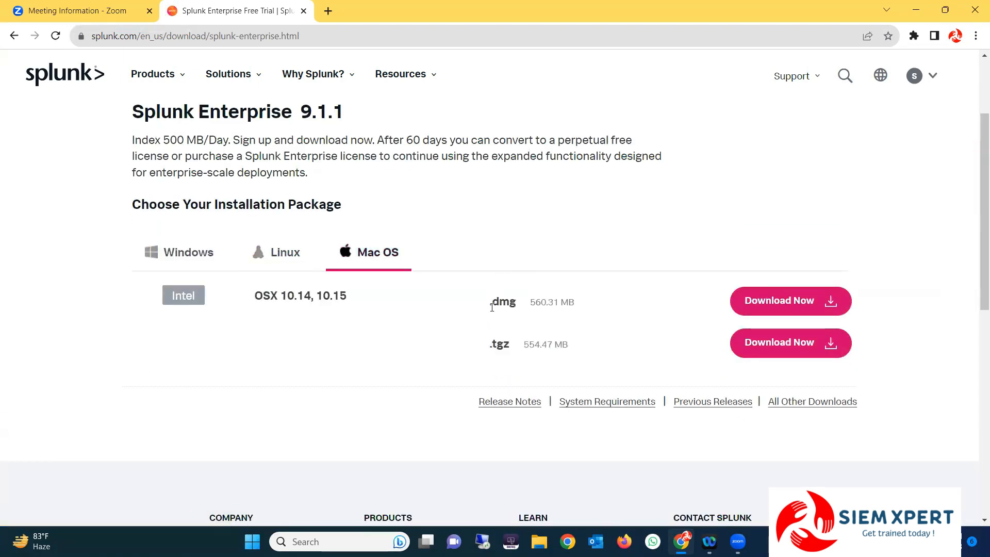
pyautogui.moveTo(489, 304); pyautogui.dragTo(517, 306)
pyautogui.click(442, 330)
# Switch back to the Windows 458.03 MB .msi package and highlight version 9.1.1
pyautogui.click(280, 257)
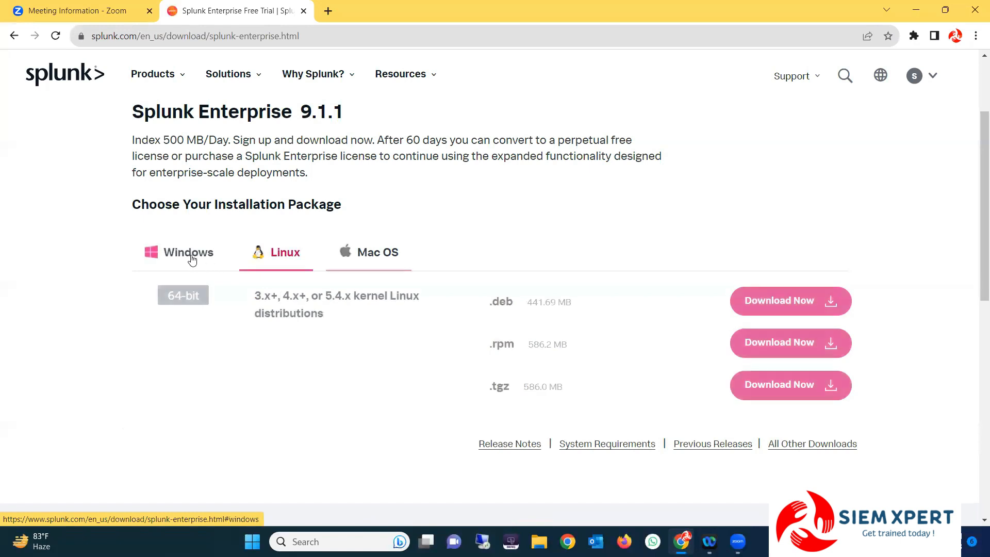
pyautogui.click(189, 260)
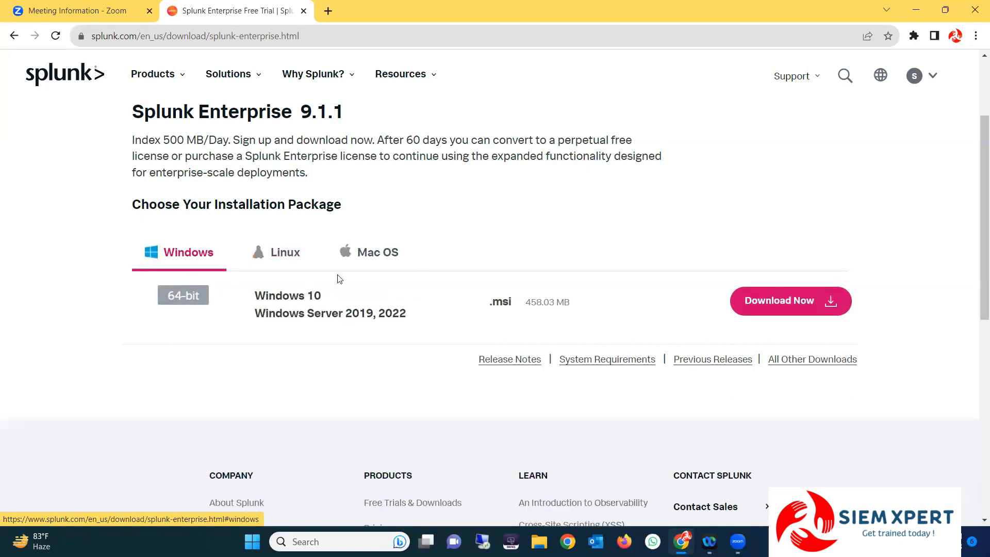
pyautogui.scroll(2, 301, 249)
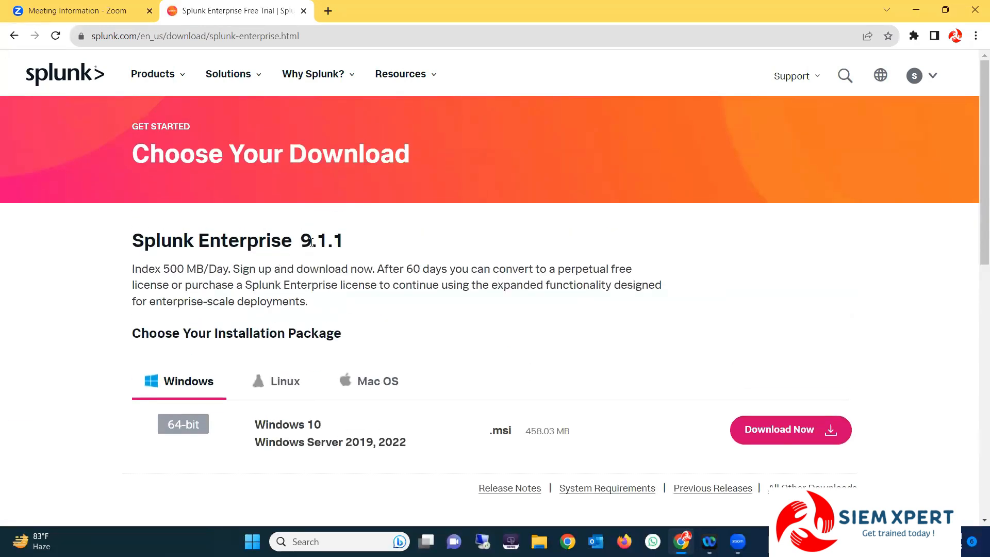
pyautogui.moveTo(302, 249); pyautogui.dragTo(378, 248)
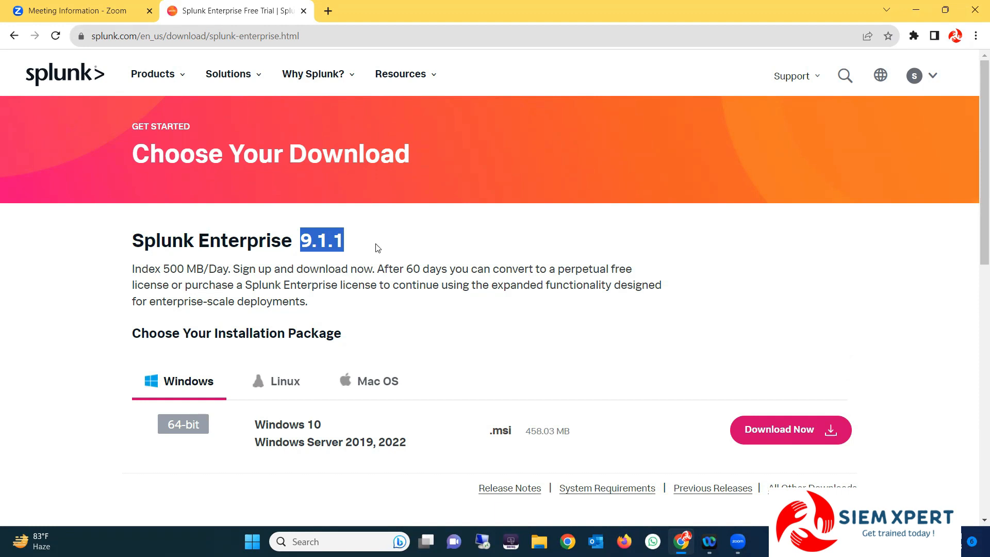
pyautogui.click(378, 249)
pyautogui.scroll(-2, 378, 248)
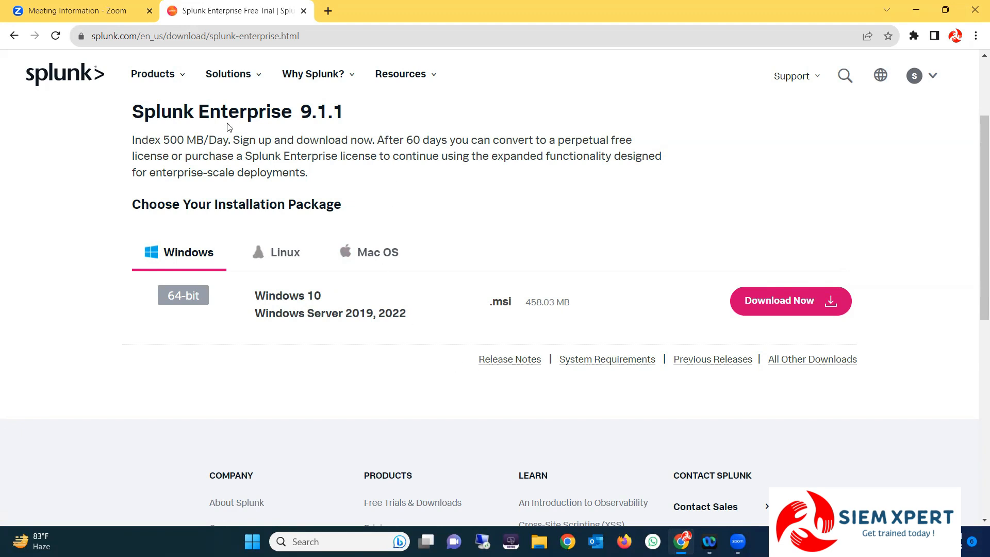
# Highlight the Splunk Enterprise 9.1.1 heading on the download page
pyautogui.moveTo(132, 113); pyautogui.dragTo(380, 125)
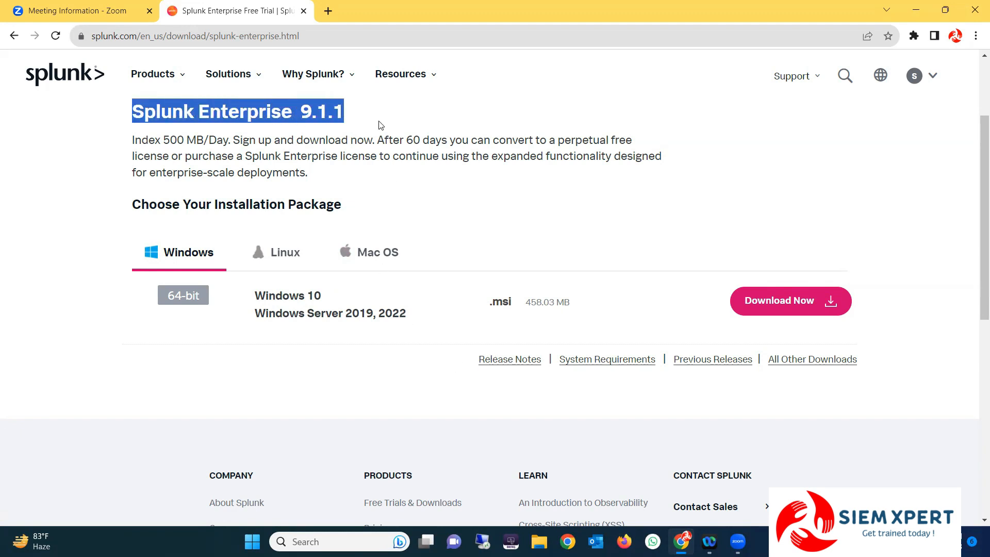
pyautogui.click(373, 125)
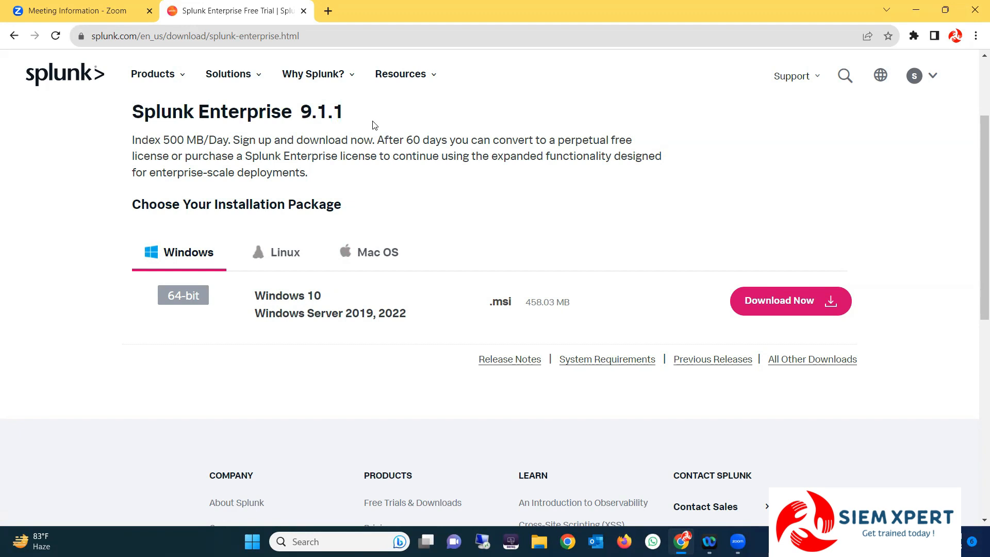
pyautogui.moveTo(133, 113); pyautogui.dragTo(353, 133)
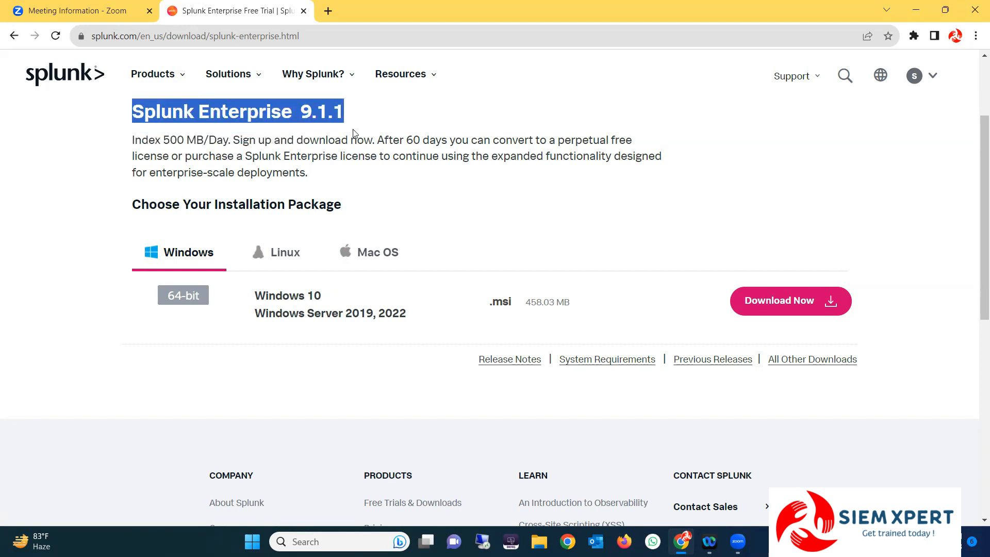
pyautogui.click(364, 120)
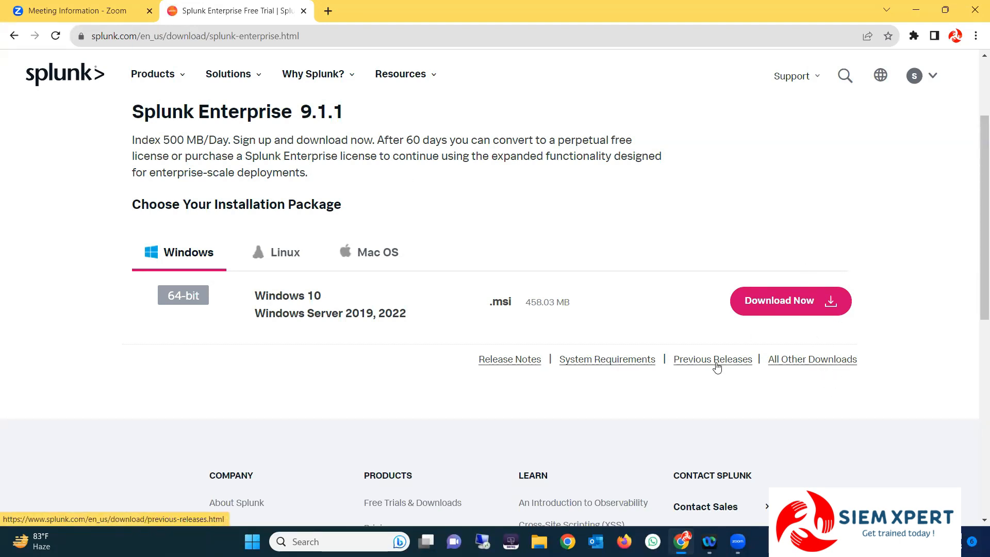
# Open Previous Releases and compare the 9.1.0.2 and 9.1.0.1 version numbers
pyautogui.click(697, 363)
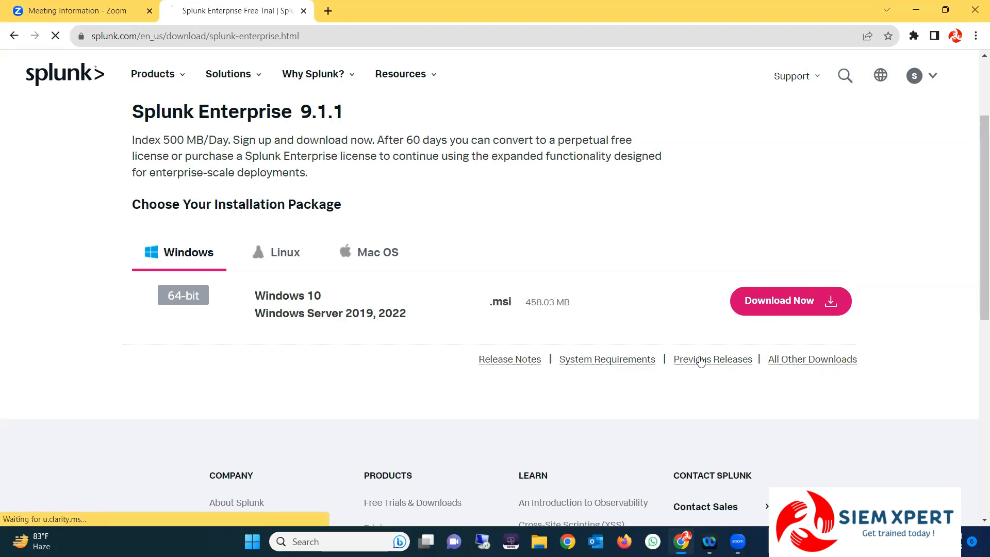
pyautogui.scroll(-3, 438, 418)
pyautogui.scroll(-8, 438, 418)
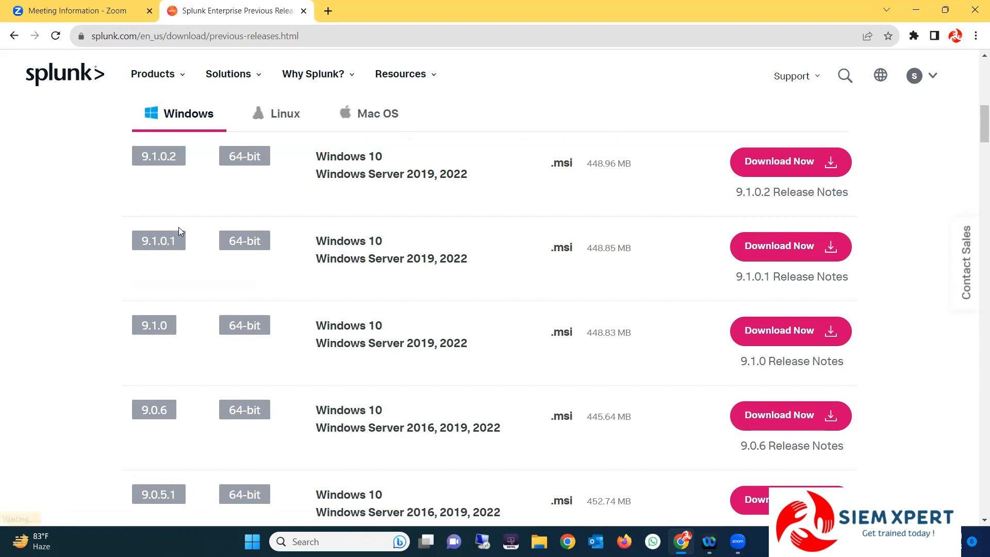
pyautogui.scroll(3, 178, 230)
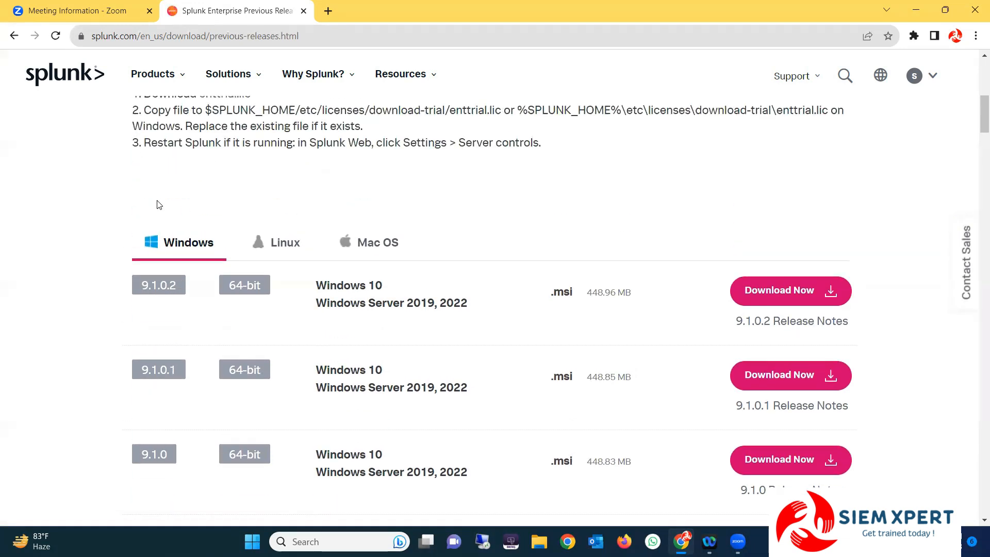
pyautogui.scroll(2, 159, 205)
pyautogui.scroll(3, 157, 206)
pyautogui.scroll(-5, 158, 208)
pyautogui.scroll(-1, 177, 372)
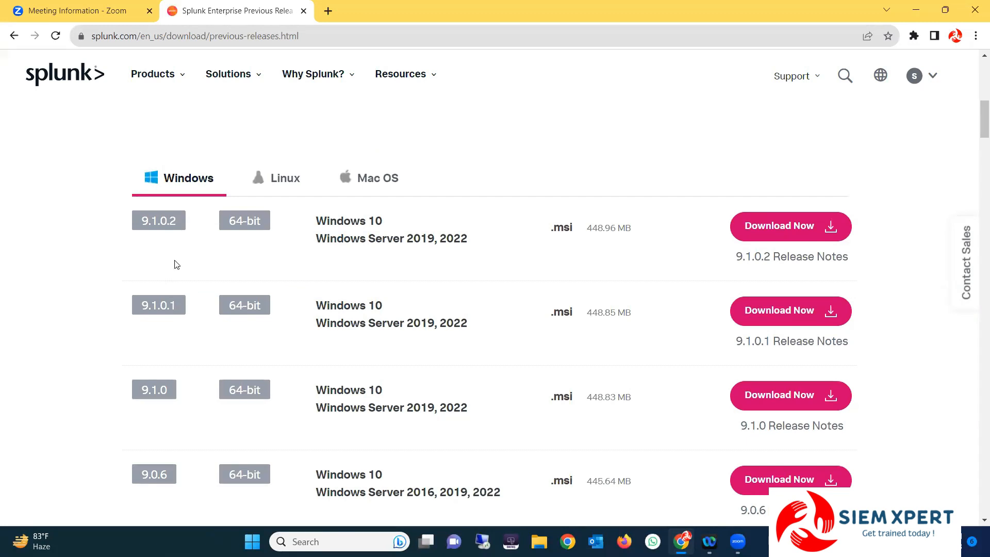
pyautogui.moveTo(141, 223)
pyautogui.mouseDown()
pyautogui.moveTo(167, 222)
pyautogui.moveTo(142, 223)
pyautogui.mouseUp()
pyautogui.moveTo(160, 221); pyautogui.dragTo(178, 224)
pyautogui.scroll(-1, 177, 269)
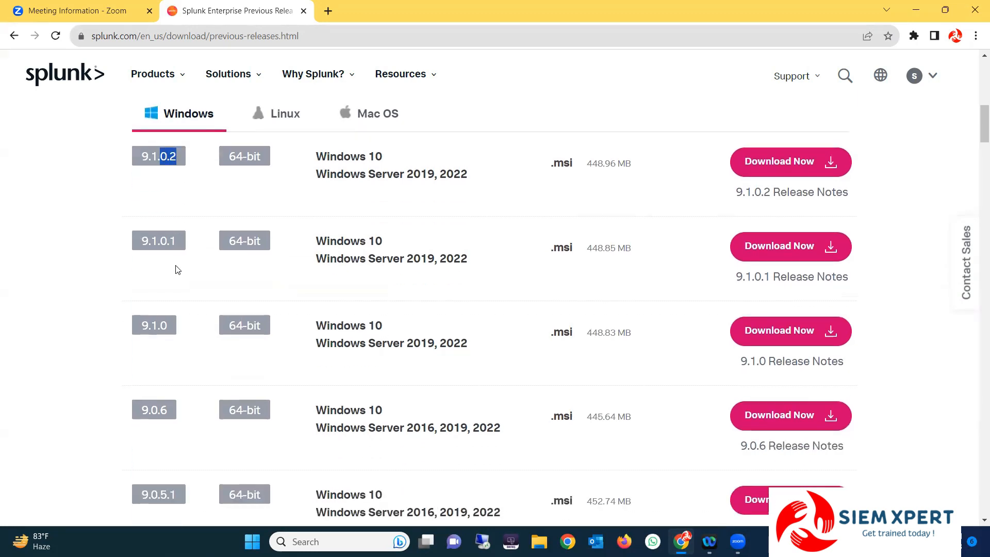
pyautogui.doubleClick(143, 240)
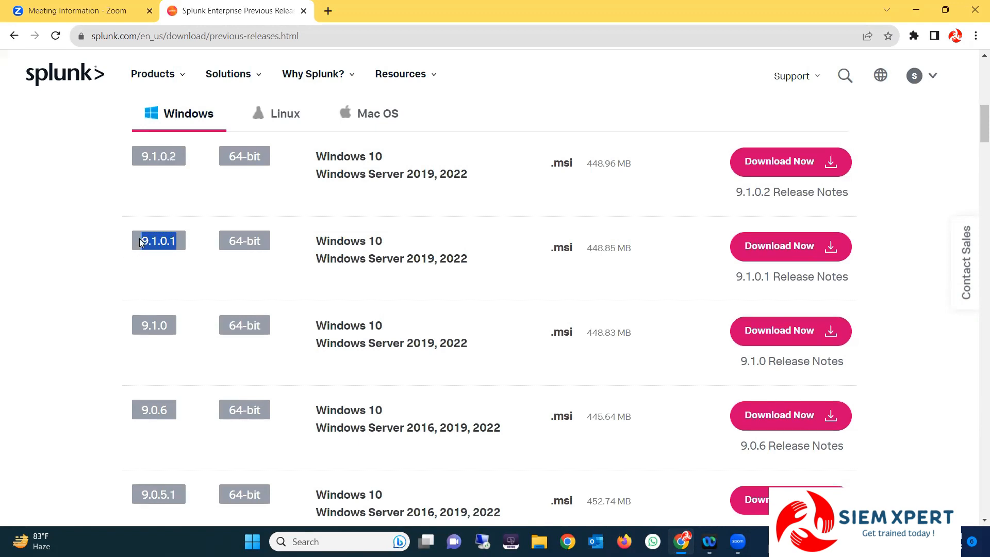
pyautogui.click(144, 242)
pyautogui.moveTo(147, 159); pyautogui.dragTo(157, 159)
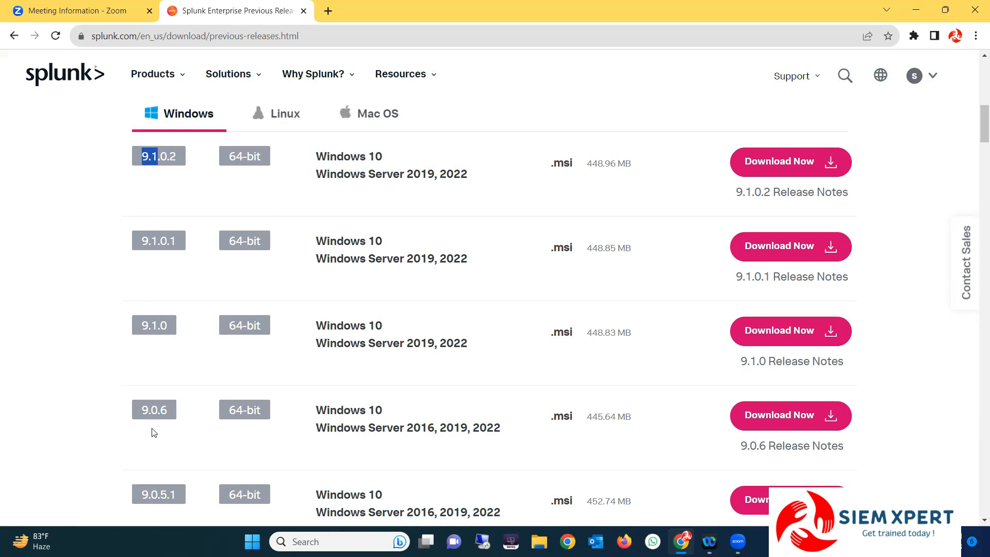
# Download the 9.0.5 Windows .msi installer (448.96 MB)
pyautogui.scroll(-1, 170, 332)
pyautogui.scroll(1, 166, 222)
pyautogui.scroll(-2, 158, 386)
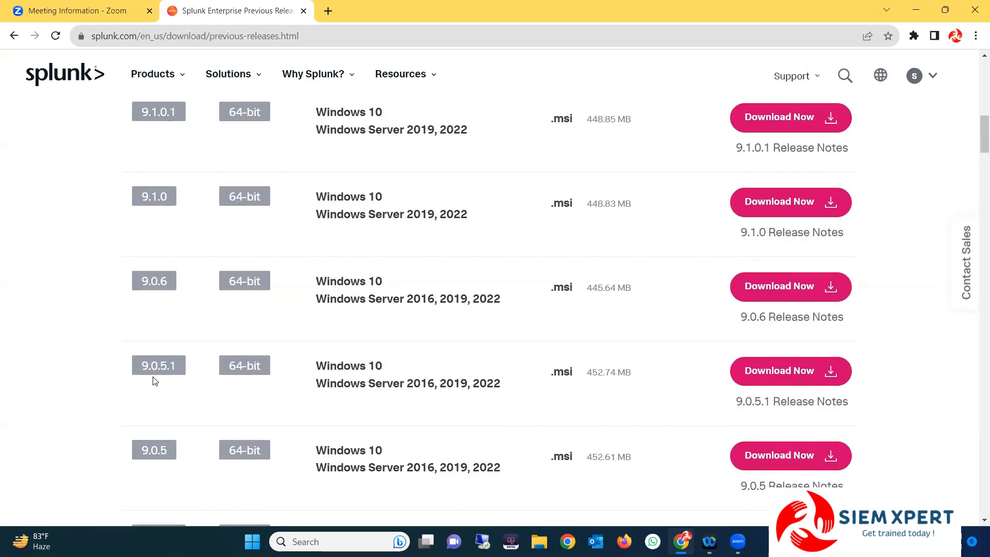
pyautogui.scroll(-2, 173, 414)
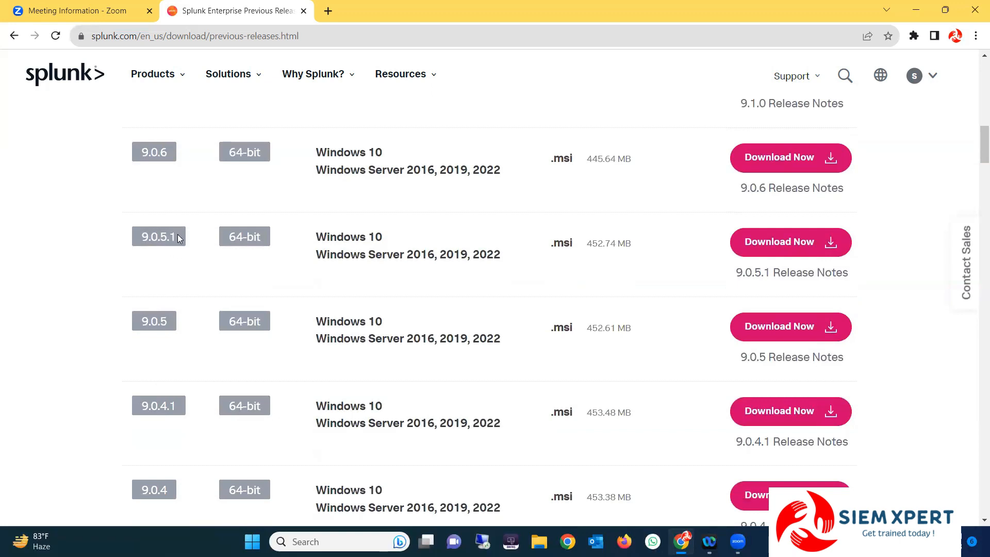
pyautogui.scroll(-2, 160, 389)
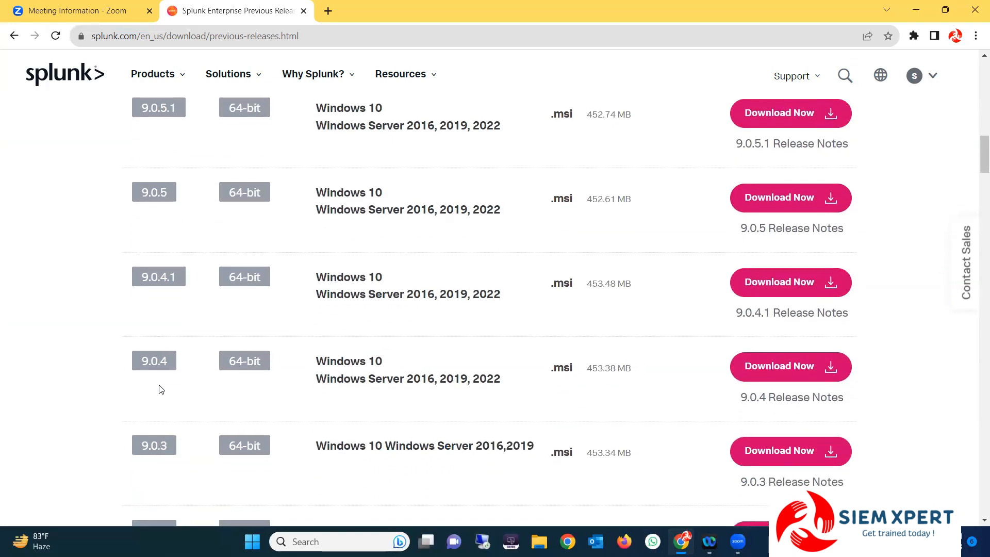
pyautogui.scroll(-1, 160, 390)
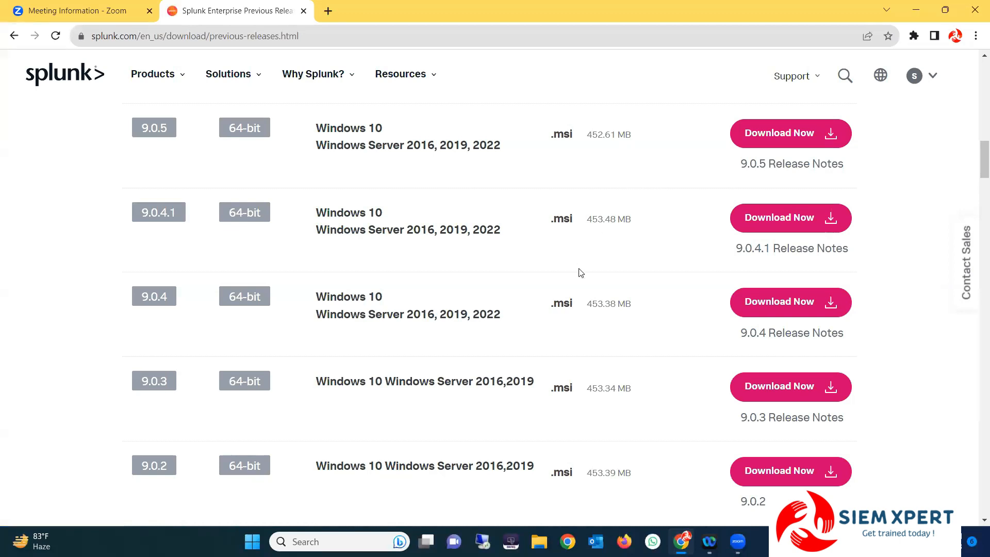
pyautogui.scroll(10, 590, 402)
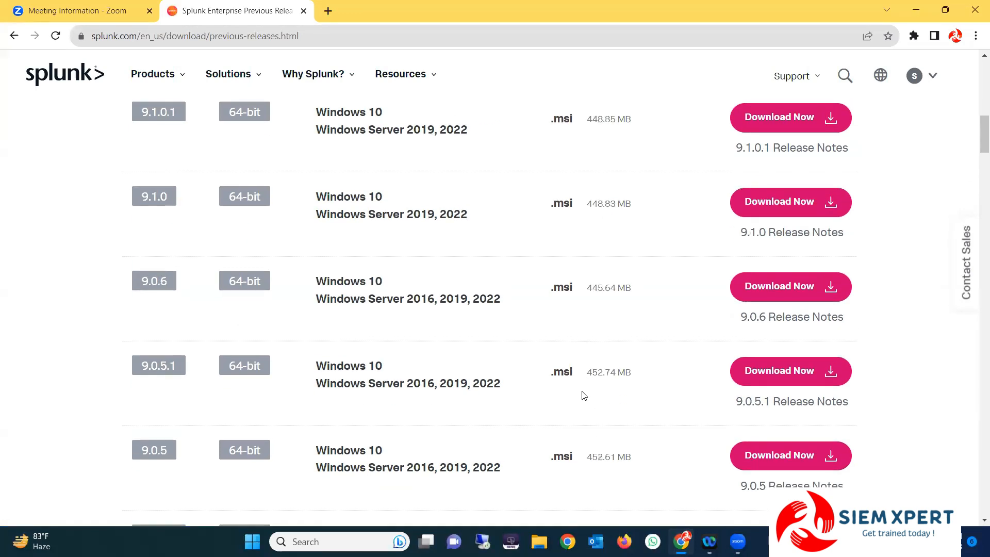
pyautogui.doubleClick(598, 292)
pyautogui.scroll(-7, 600, 309)
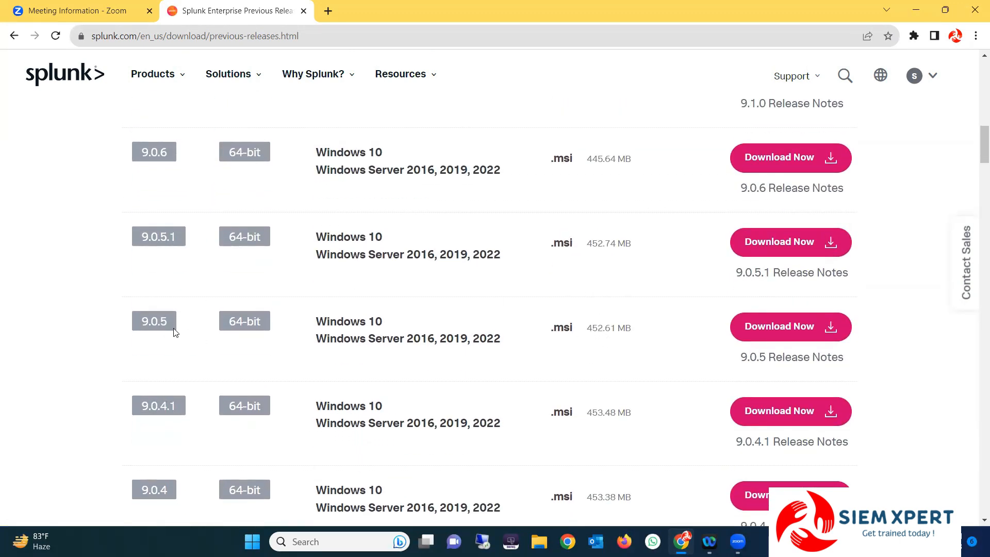
pyautogui.click(832, 334)
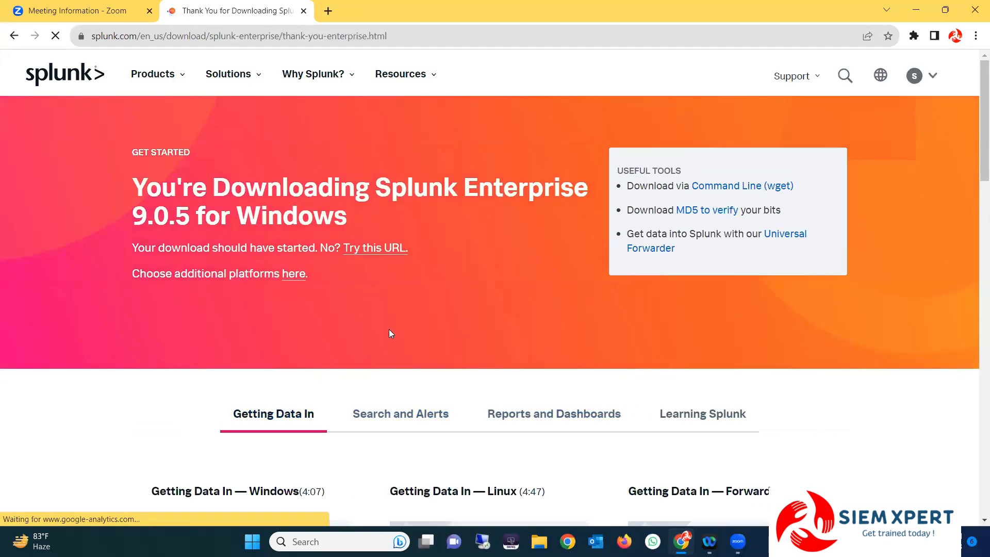
# Open Support Portal from the Support menu in the top navigation bar
pyautogui.scroll(-2, 306, 364)
pyautogui.scroll(2, 306, 365)
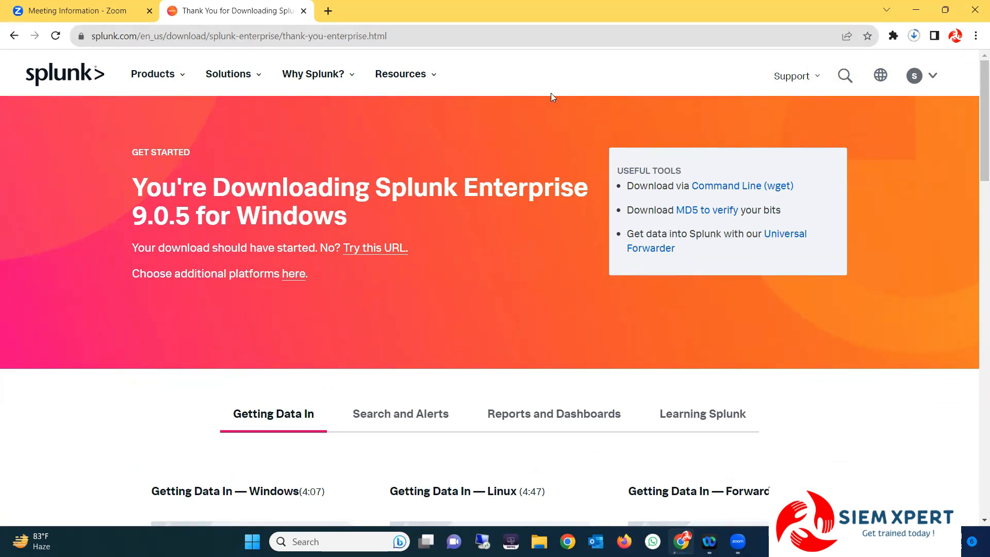
pyautogui.moveTo(934, 78)
pyautogui.moveTo(822, 81)
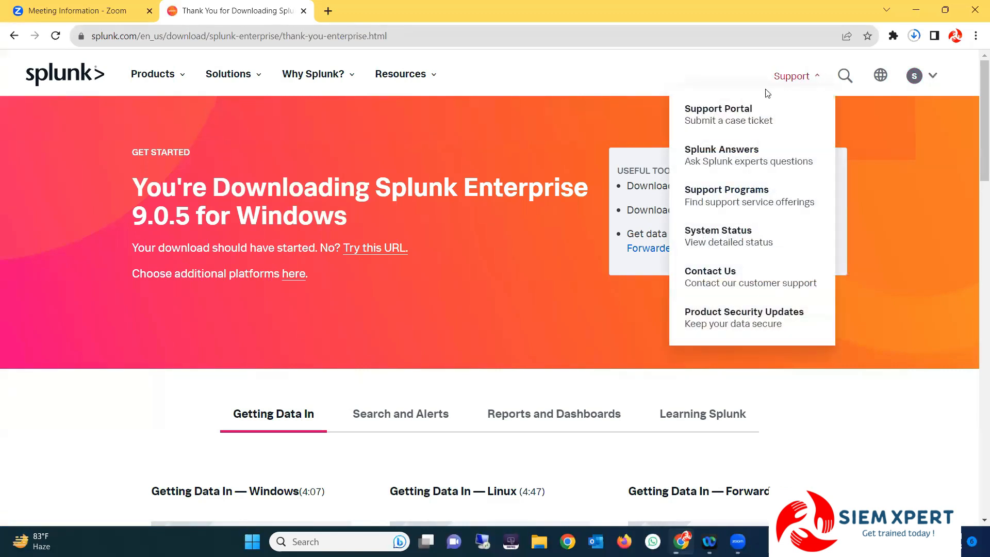
pyautogui.click(727, 111)
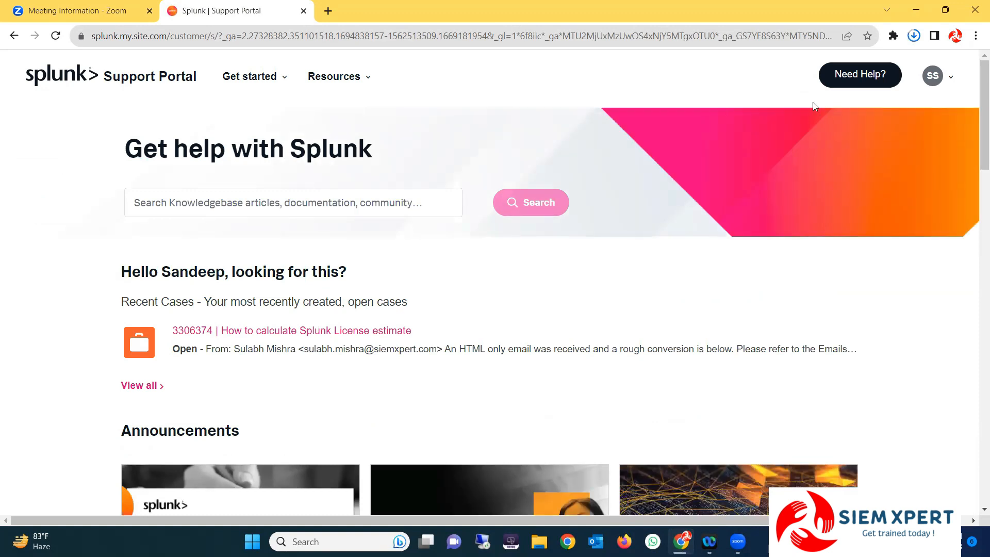
# Show the Get started dropdown on the Support Portal home page
pyautogui.moveTo(274, 82)
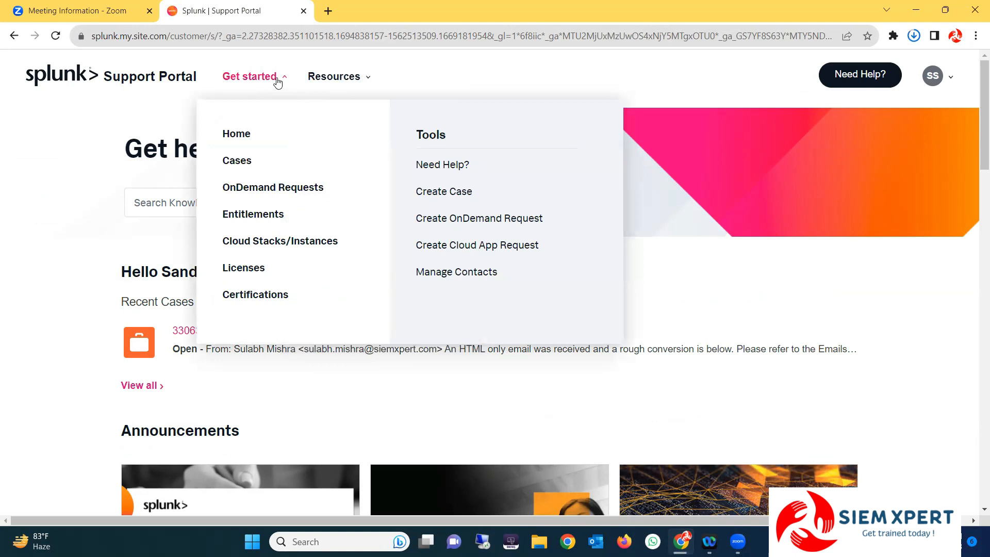
# Bring up the Active Licenses list and inspect the license number and Splunk Enterprise Term License 6.5 product
pyautogui.click(247, 269)
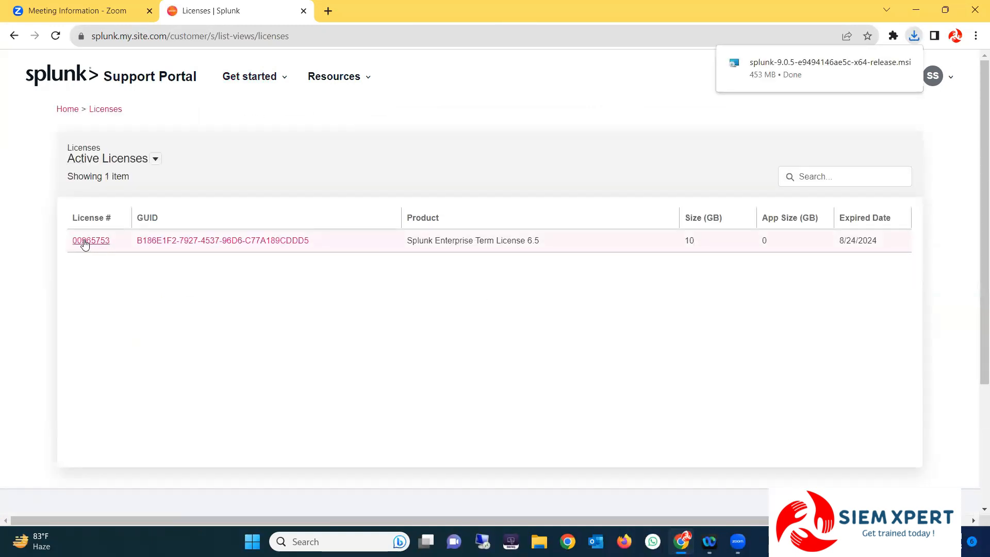
pyautogui.moveTo(69, 238); pyautogui.dragTo(298, 252)
pyautogui.click(151, 260)
pyautogui.click(384, 265)
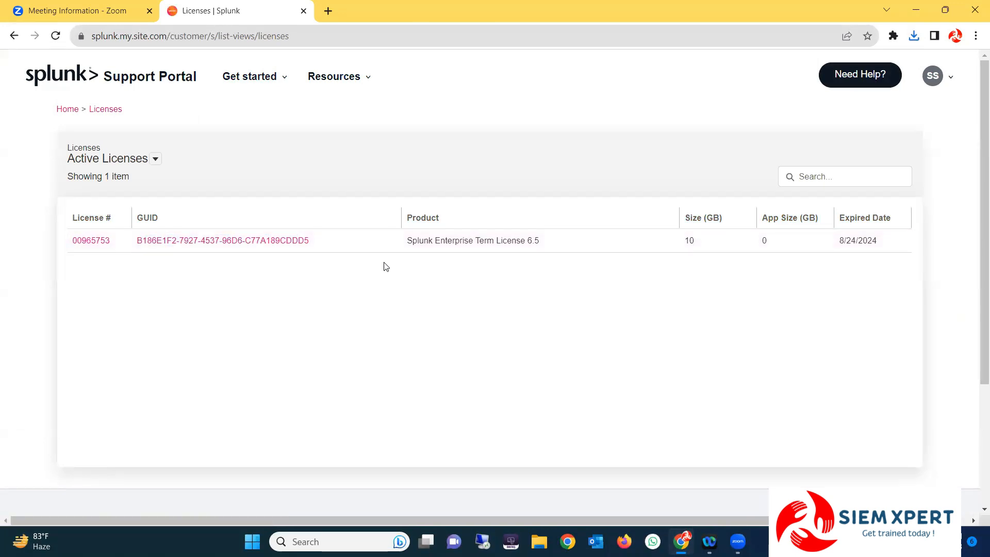
pyautogui.moveTo(412, 239); pyautogui.dragTo(529, 243)
pyautogui.click(541, 277)
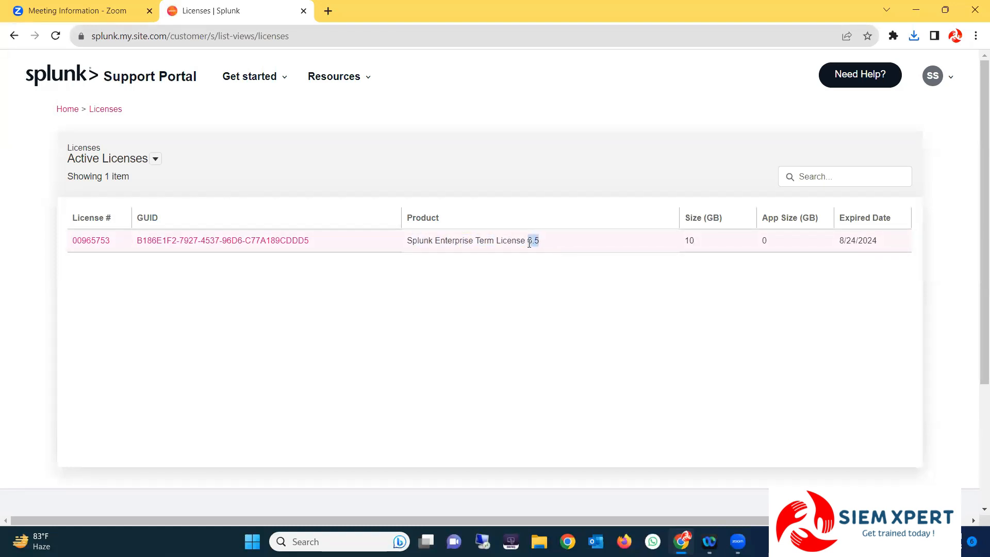
pyautogui.click(529, 243)
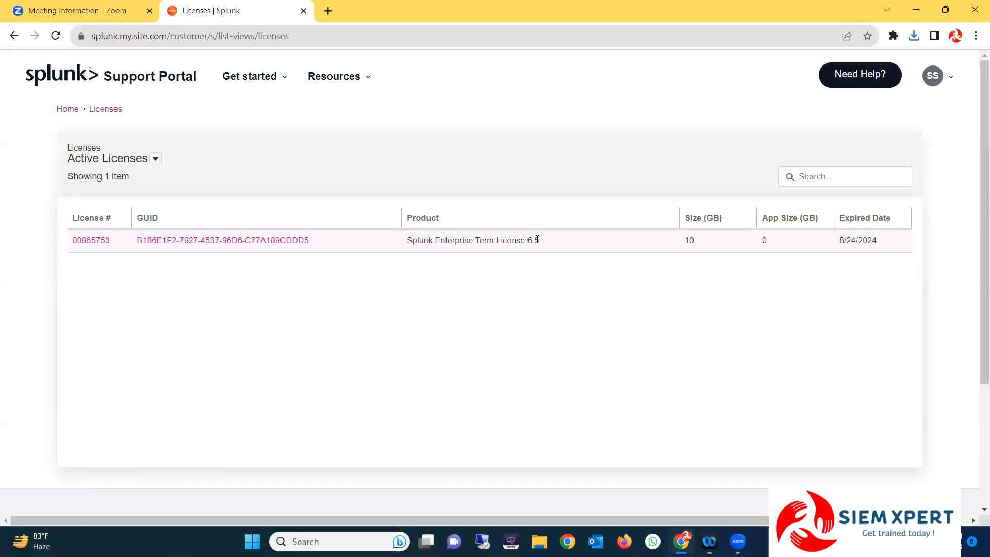
pyautogui.moveTo(539, 240); pyautogui.dragTo(522, 242)
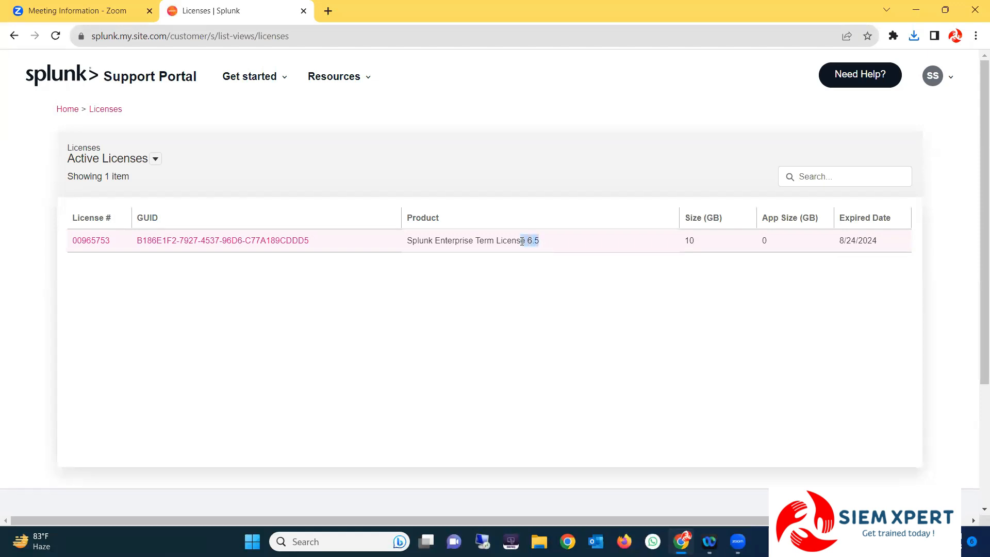
pyautogui.click(522, 241)
pyautogui.moveTo(412, 240); pyautogui.dragTo(542, 241)
pyautogui.click(537, 237)
pyautogui.click(550, 256)
# Check the license's 10 GB size and 8/24/2024 expiry, then open its details page
pyautogui.click(696, 240)
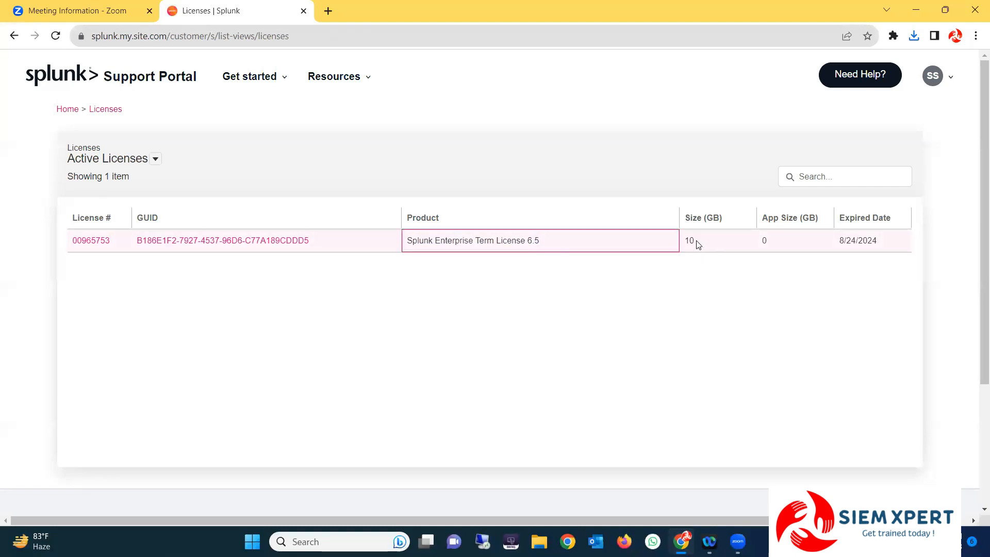
pyautogui.moveTo(684, 236); pyautogui.dragTo(685, 237)
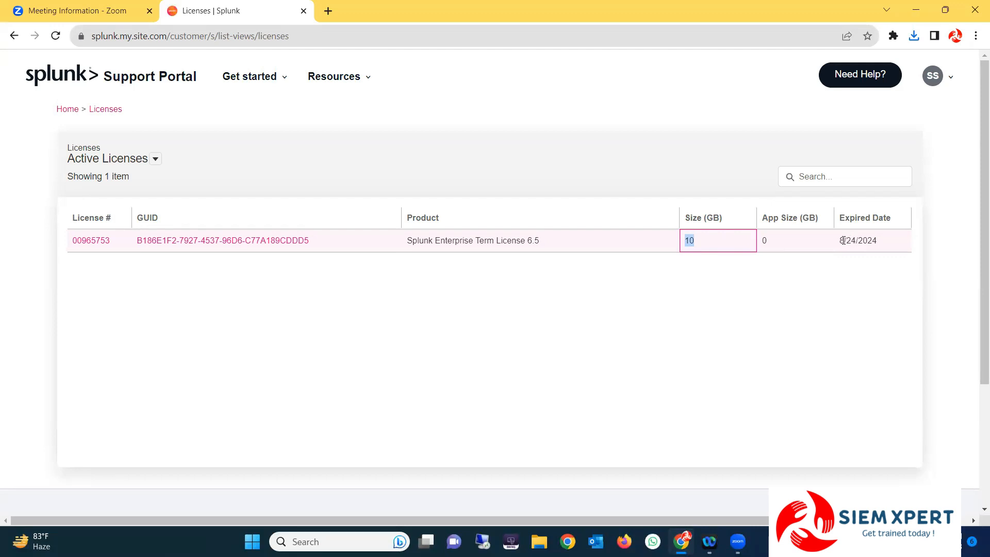
pyautogui.moveTo(842, 241); pyautogui.dragTo(874, 238)
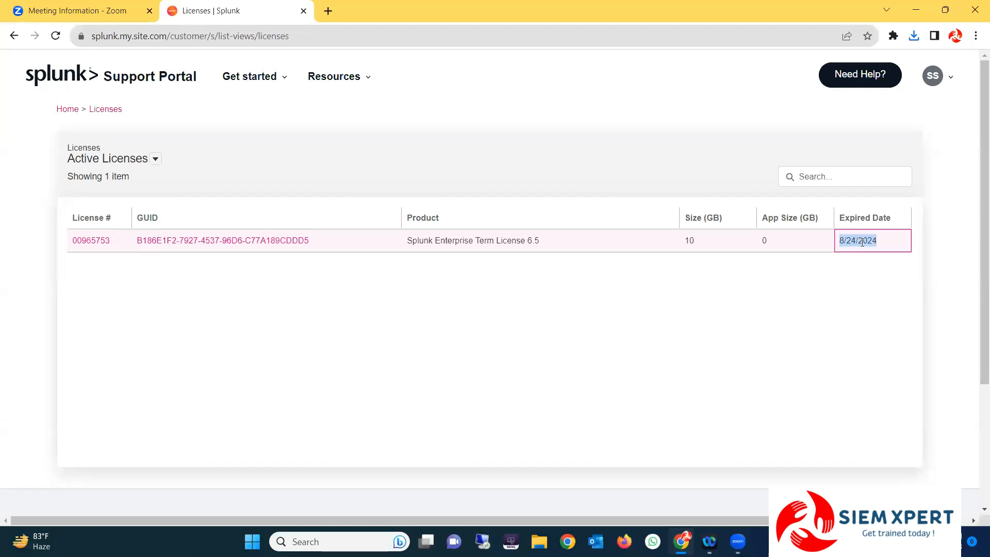
pyautogui.click(855, 254)
pyautogui.moveTo(842, 243); pyautogui.dragTo(882, 242)
pyautogui.click(868, 262)
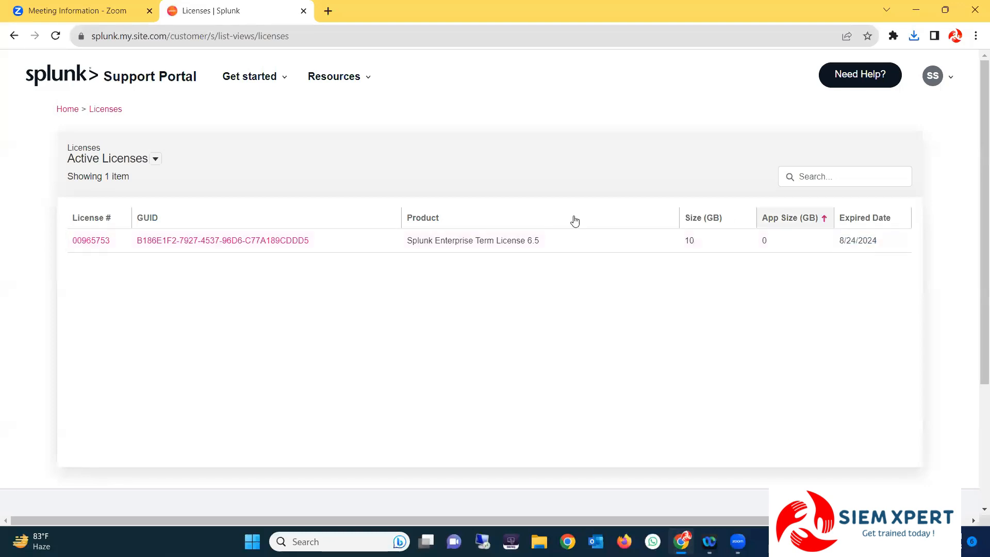
pyautogui.click(188, 243)
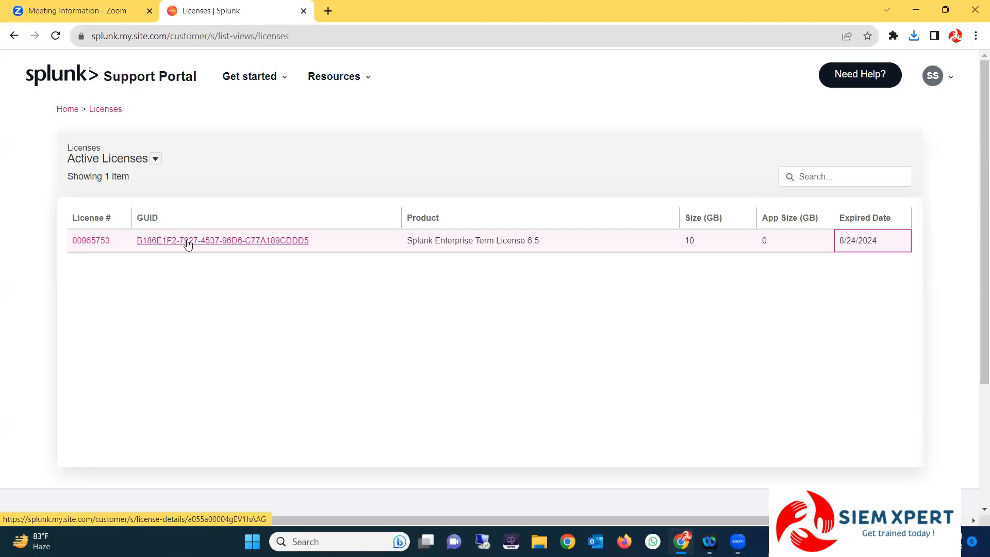
pyautogui.click(188, 243)
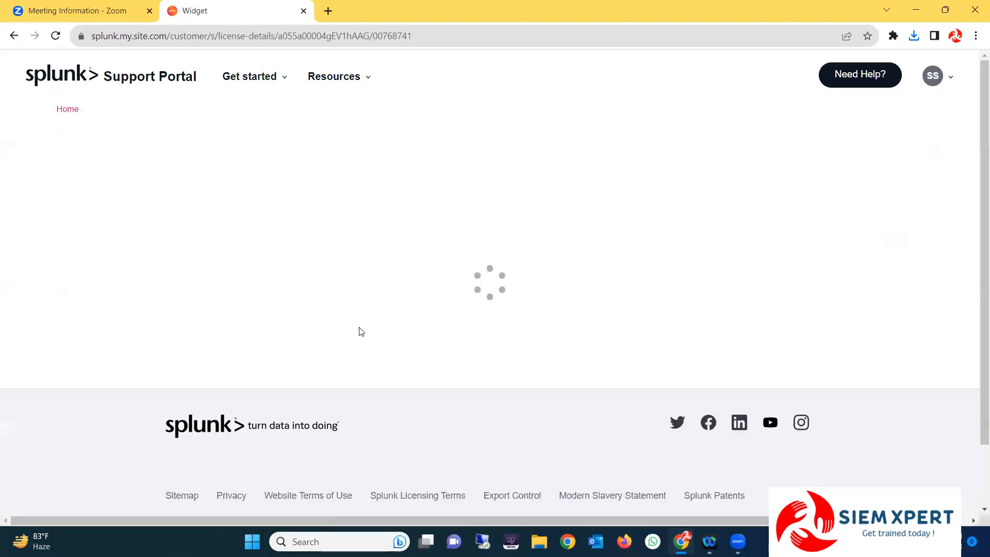
pyautogui.scroll(-1, 153, 261)
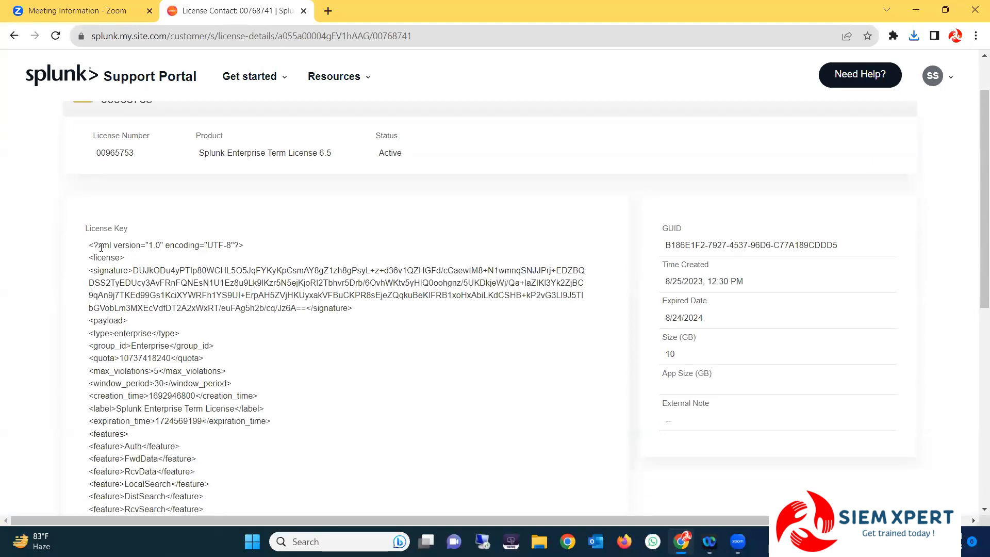
pyautogui.moveTo(86, 251); pyautogui.dragTo(155, 374)
pyautogui.rightClick(138, 282)
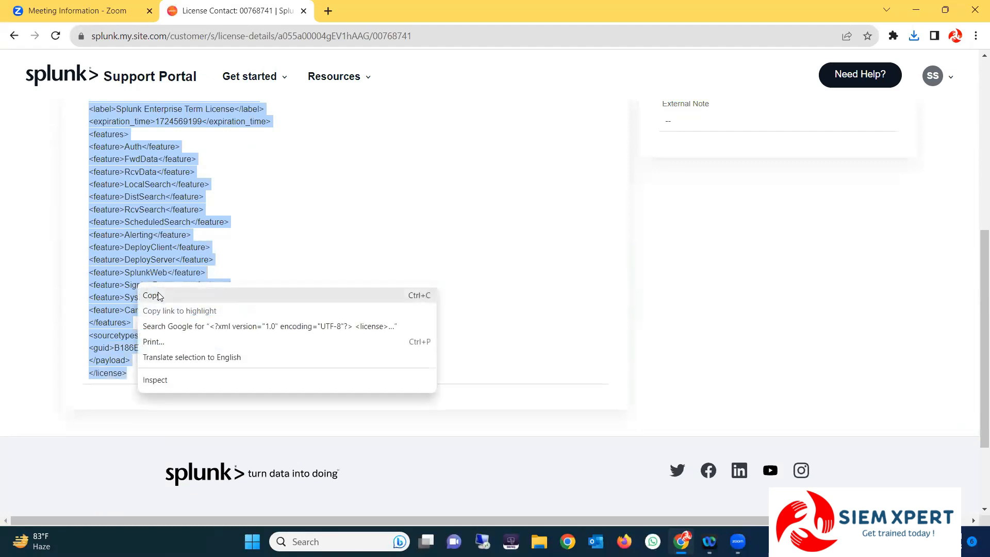
pyautogui.click(157, 292)
pyautogui.scroll(7, 127, 369)
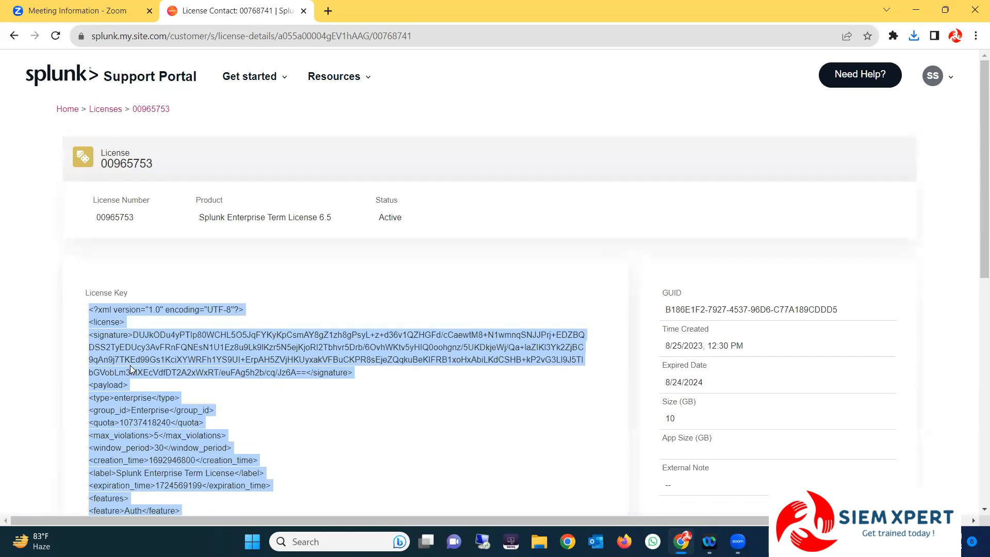
pyautogui.click(131, 306)
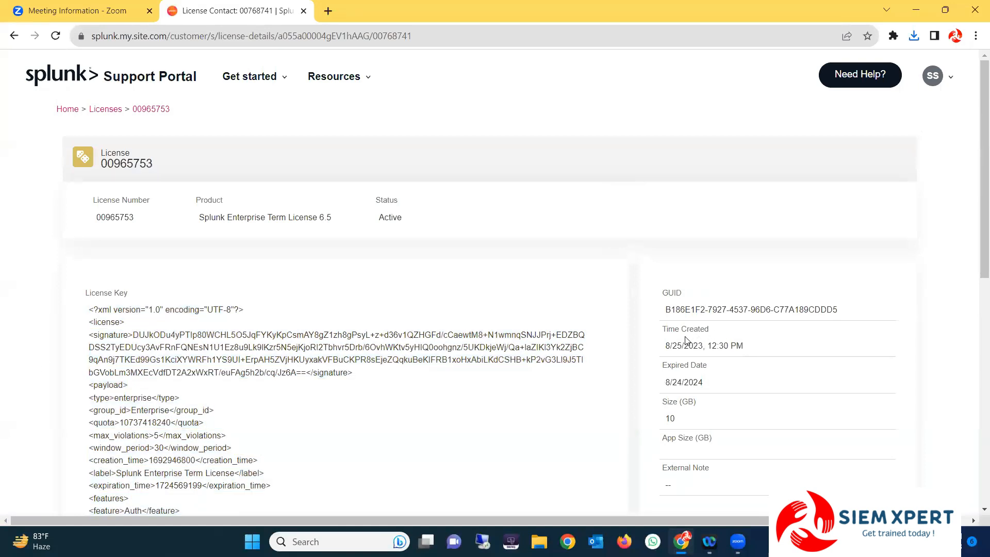
pyautogui.moveTo(669, 333); pyautogui.dragTo(738, 346)
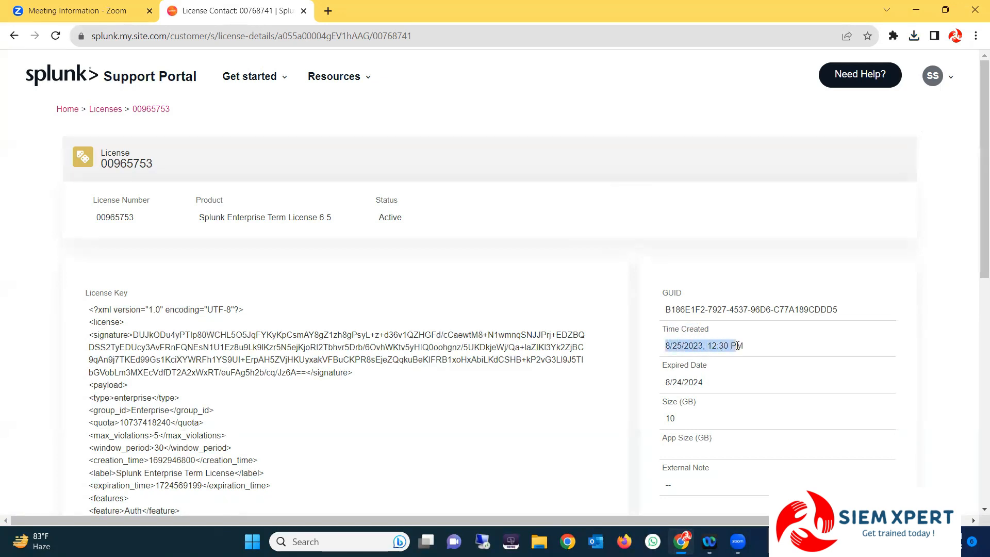
pyautogui.moveTo(676, 382); pyautogui.dragTo(707, 385)
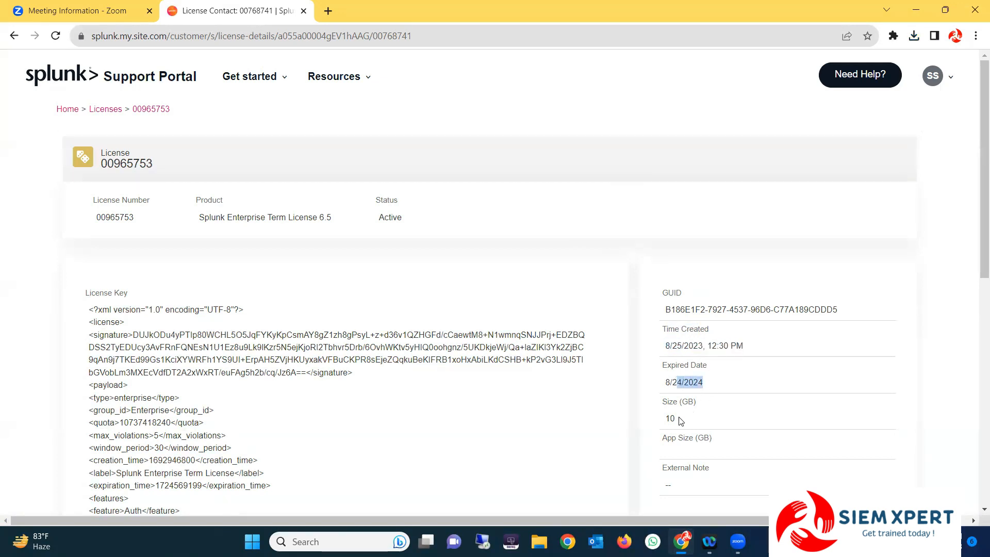
pyautogui.moveTo(663, 423); pyautogui.dragTo(683, 420)
pyautogui.click(712, 421)
pyautogui.moveTo(682, 419); pyautogui.dragTo(670, 309)
pyautogui.click(710, 389)
pyautogui.scroll(-1, 712, 384)
pyautogui.scroll(1, 239, 295)
pyautogui.click(241, 90)
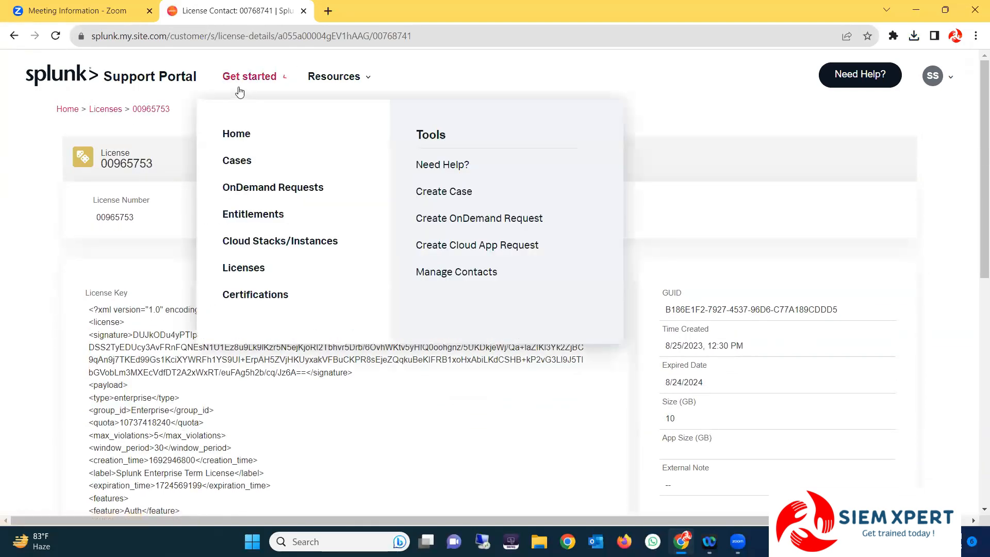
# Show the Entitlements list and review the entitlement's number, Standard type and account name
pyautogui.click(252, 217)
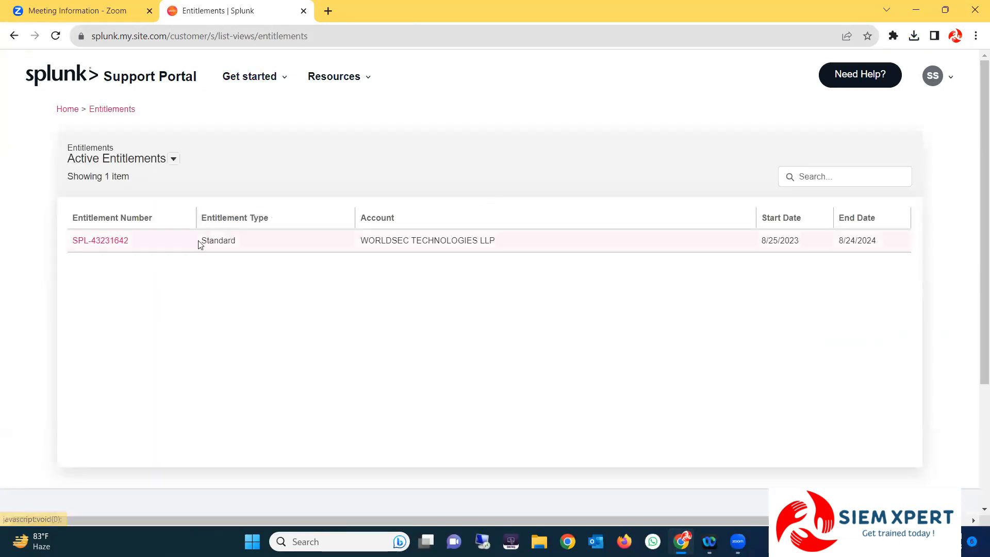
pyautogui.moveTo(70, 245); pyautogui.dragTo(130, 248)
pyautogui.click(174, 269)
pyautogui.moveTo(199, 242); pyautogui.dragTo(226, 241)
pyautogui.click(262, 272)
pyautogui.moveTo(363, 240); pyautogui.dragTo(496, 241)
pyautogui.click(510, 246)
pyautogui.click(413, 263)
pyautogui.click(338, 283)
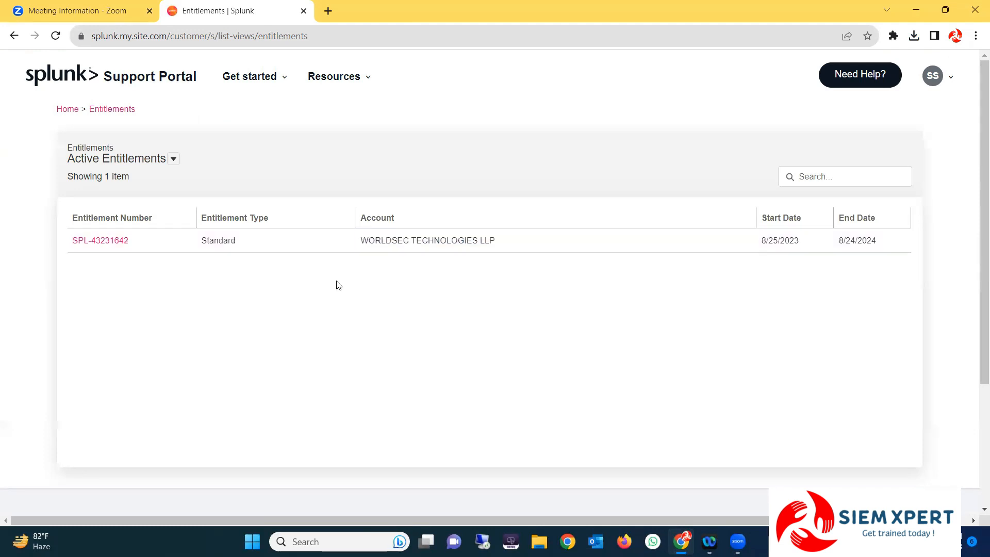
# Open the Standard entitlement's details and review its contact and account information
pyautogui.click(91, 245)
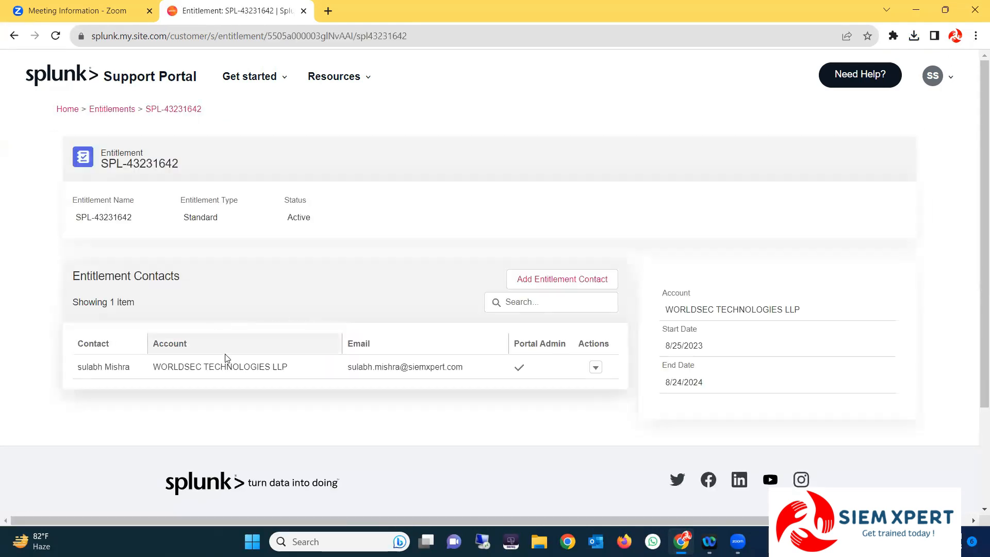
pyautogui.moveTo(349, 369); pyautogui.dragTo(467, 370)
pyautogui.moveTo(154, 368); pyautogui.dragTo(295, 382)
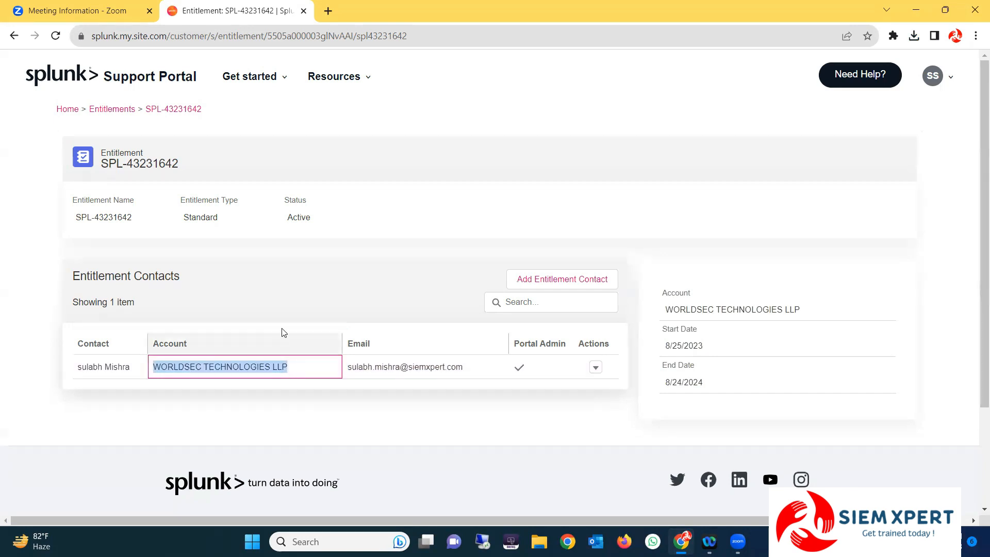
pyautogui.scroll(-3, 289, 310)
pyautogui.scroll(3, 280, 291)
pyautogui.click(281, 269)
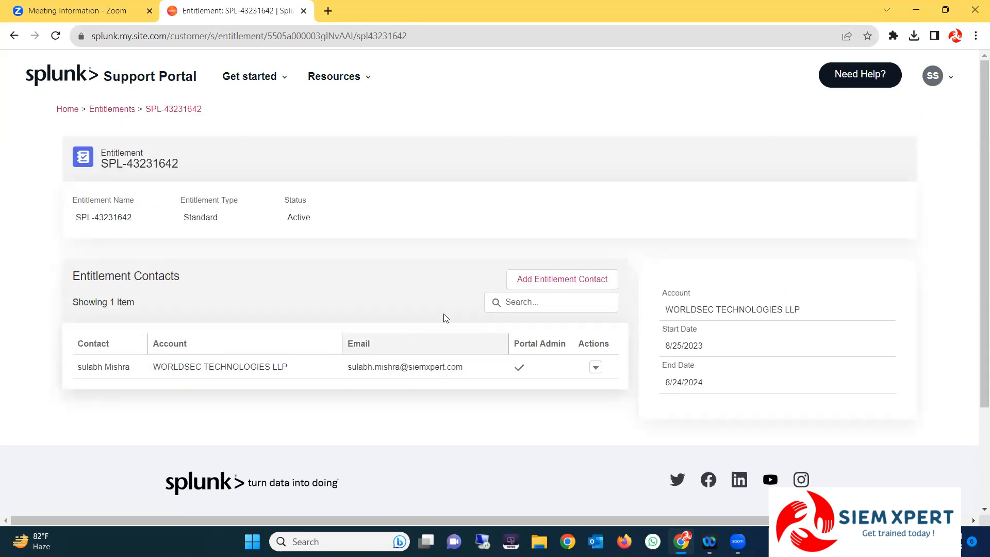
pyautogui.scroll(-1, 298, 273)
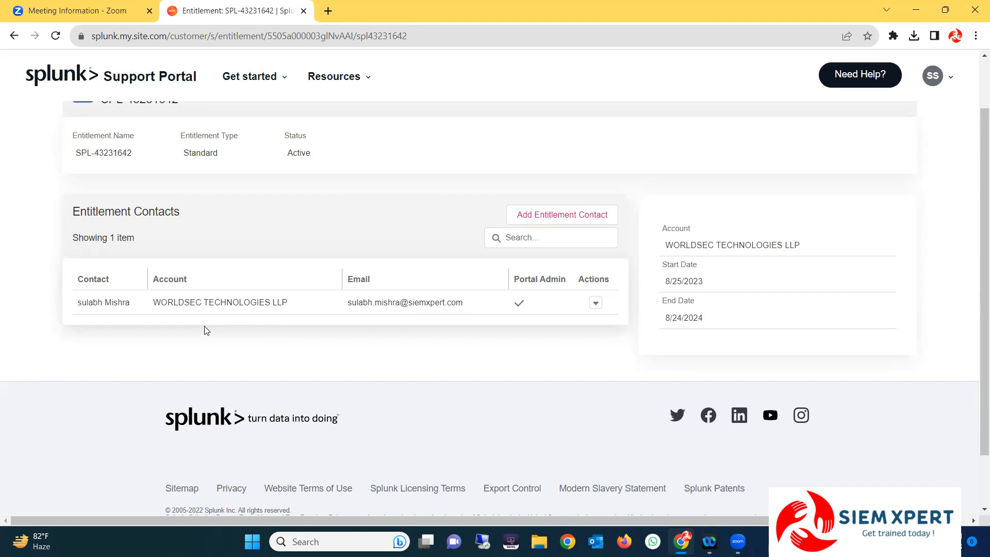
pyautogui.scroll(1, 206, 330)
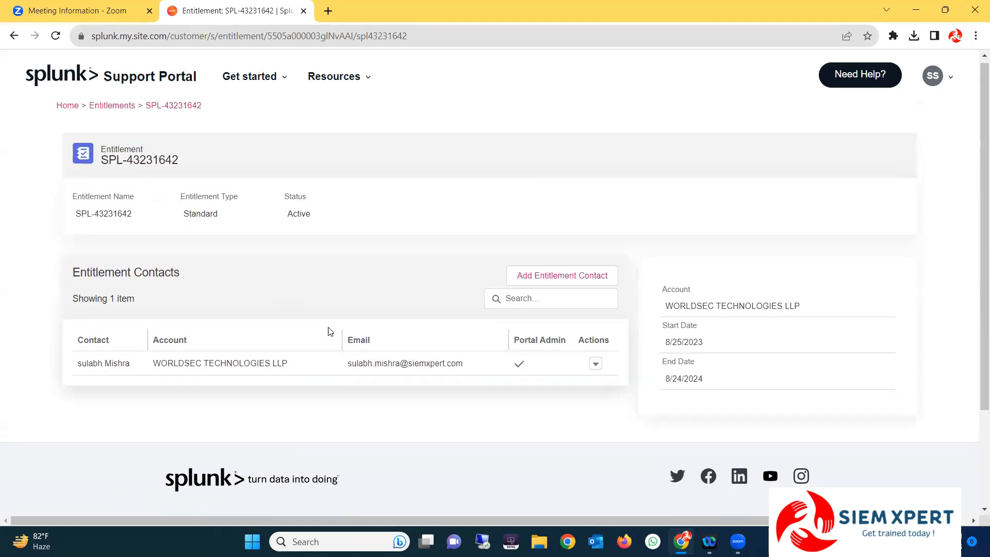
pyautogui.scroll(-1, 361, 333)
pyautogui.click(262, 80)
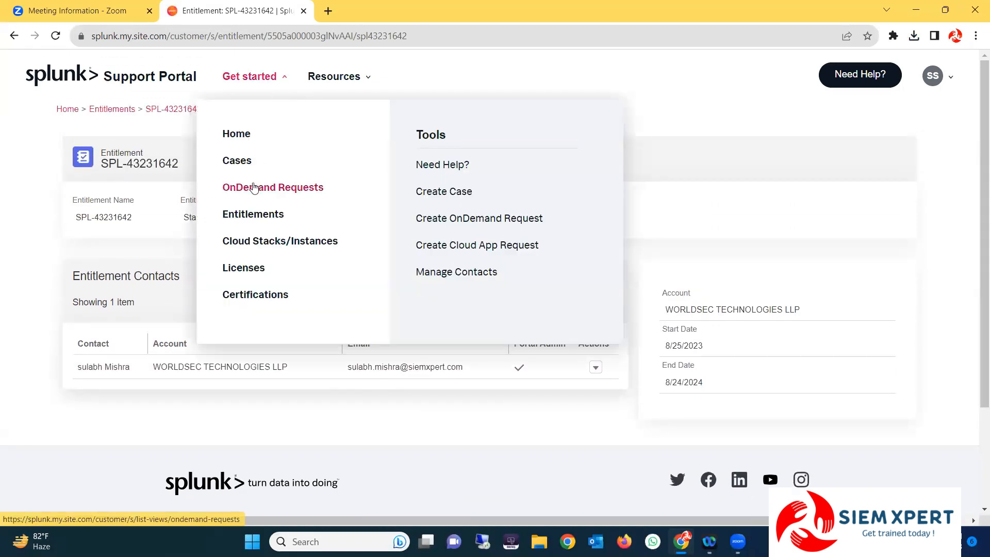
# Start a new case with case type Support and product Splunk Enterprise
pyautogui.click(442, 193)
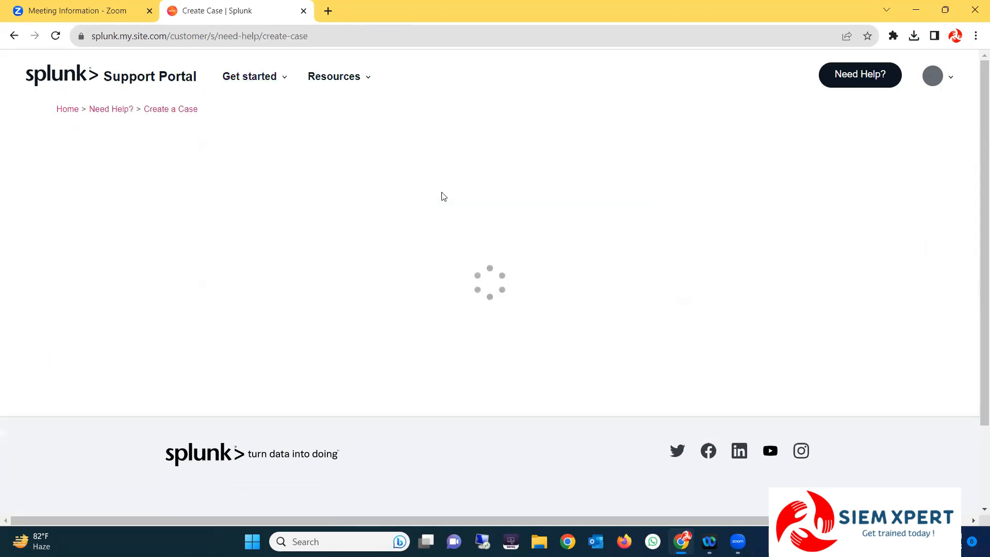
pyautogui.click(273, 183)
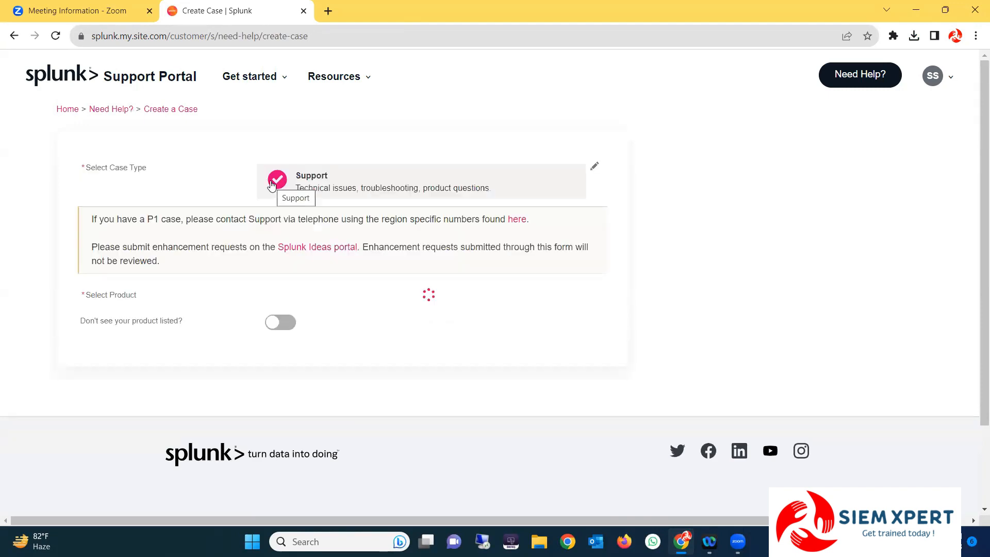
pyautogui.scroll(-4, 340, 289)
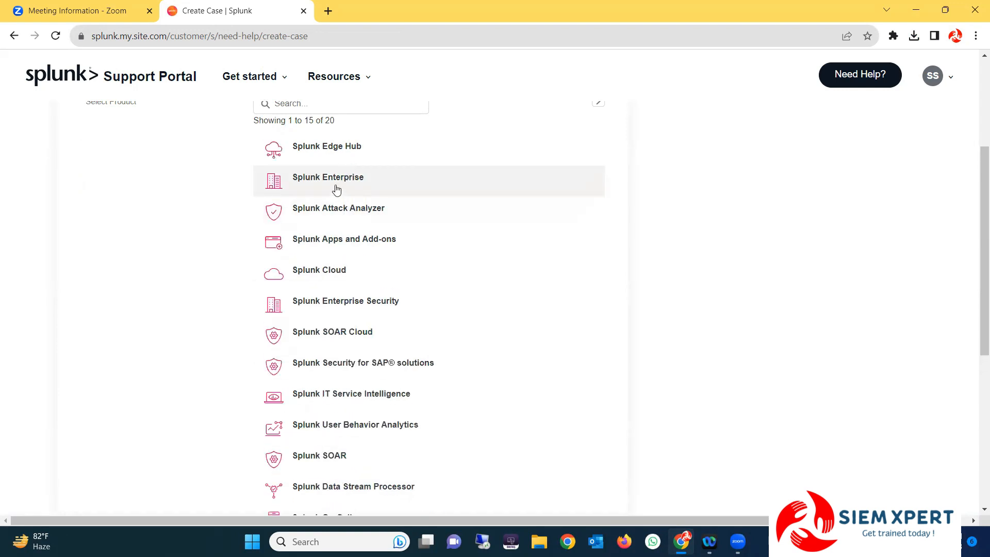
pyautogui.click(331, 187)
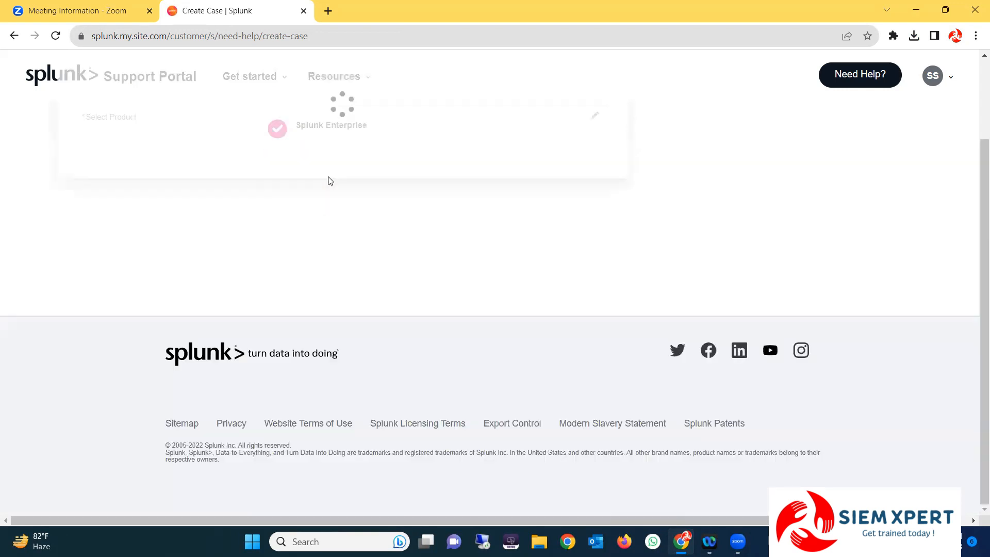
pyautogui.scroll(1, 290, 252)
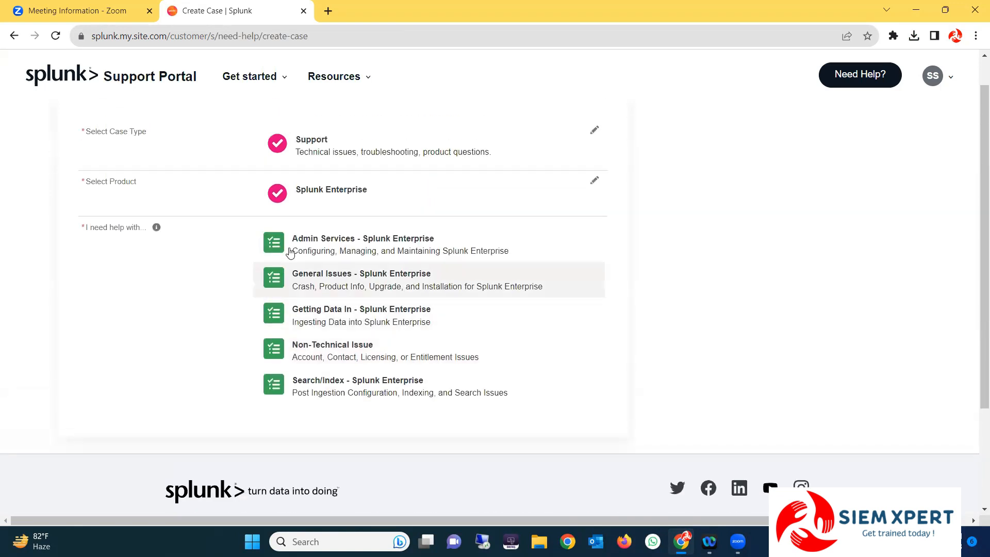
pyautogui.scroll(1, 309, 248)
pyautogui.scroll(-3, 331, 247)
pyautogui.scroll(3, 341, 253)
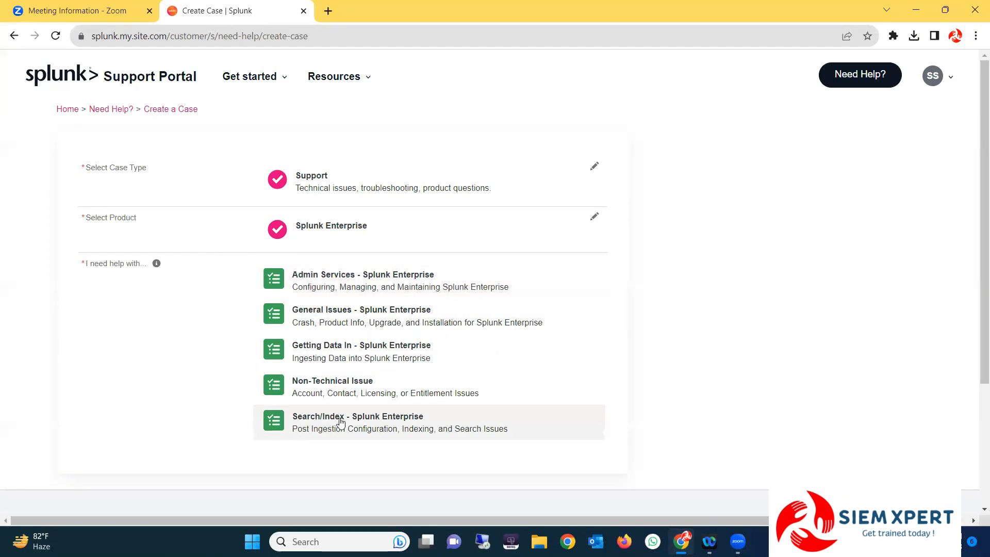
# Fill the case with Admin Services topic, Standard entitlement, On Prem, version 9.0.5 and Linux
pyautogui.click(338, 284)
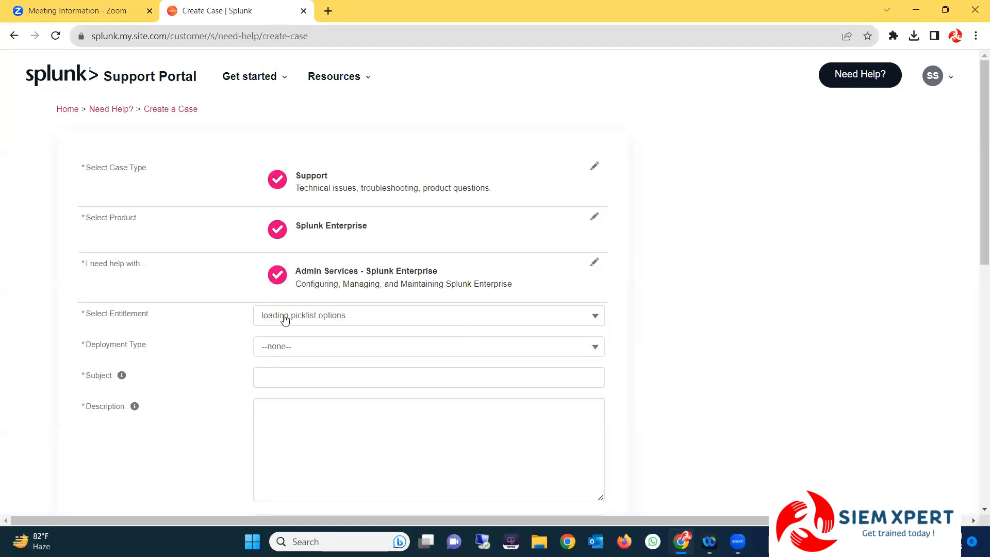
pyautogui.scroll(-3, 355, 278)
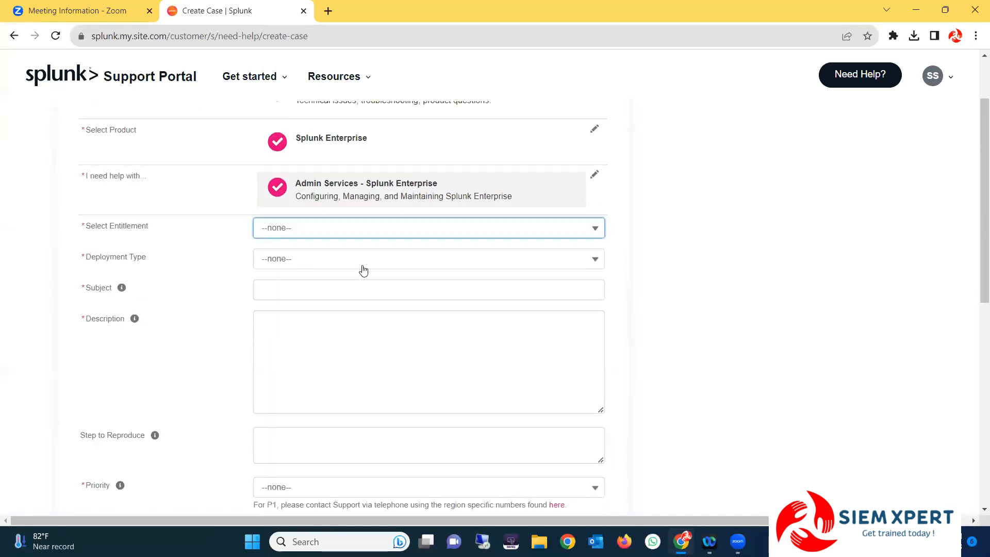
pyautogui.click(317, 193)
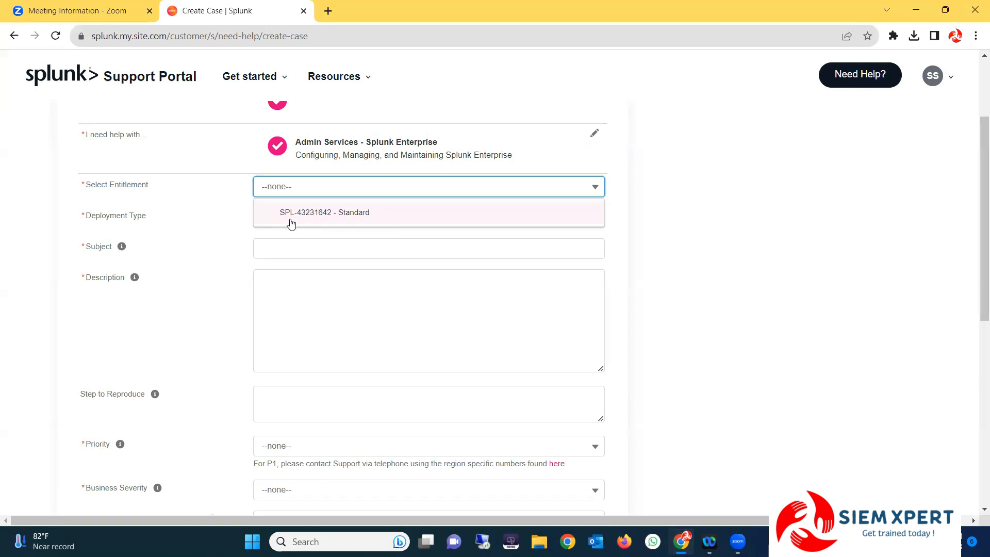
pyautogui.scroll(1, 285, 246)
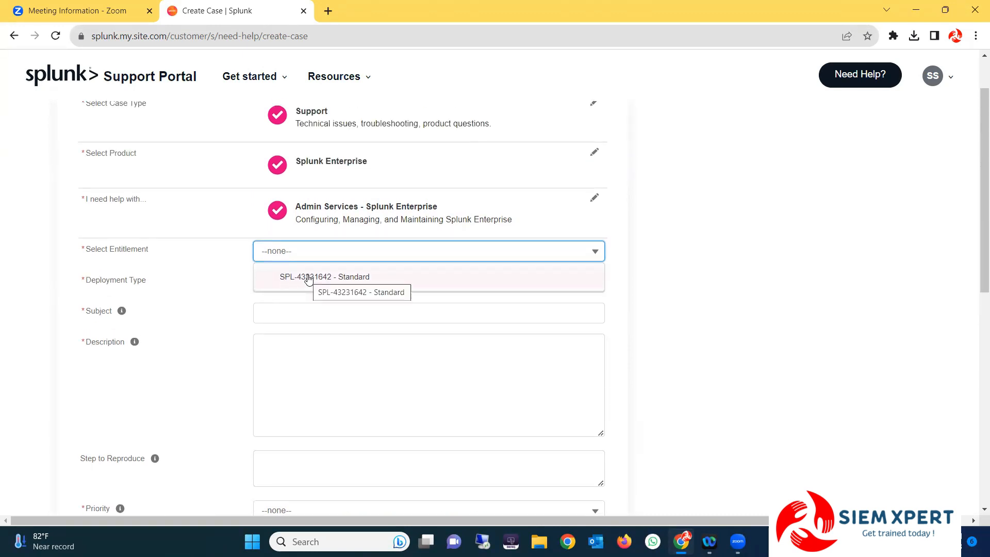
pyautogui.click(283, 278)
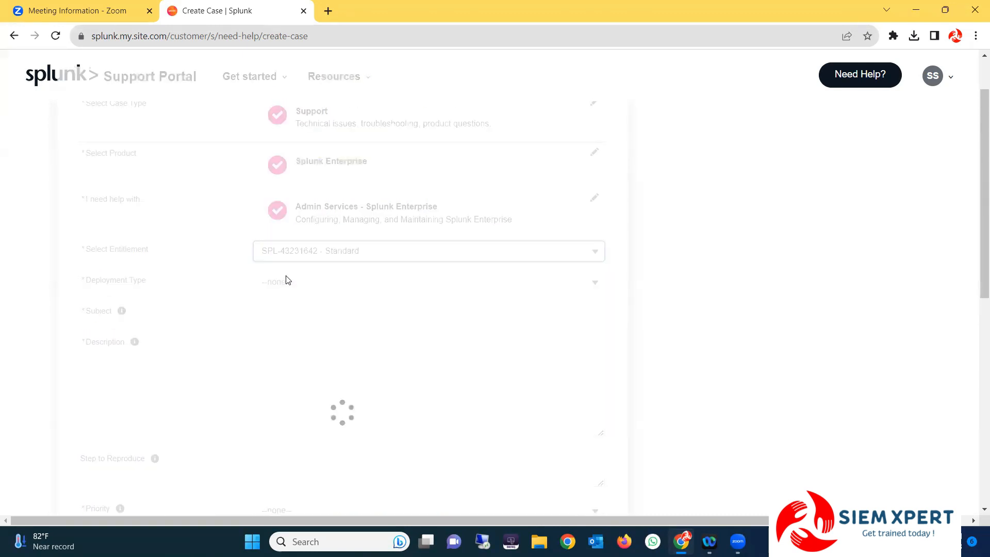
pyautogui.click(304, 282)
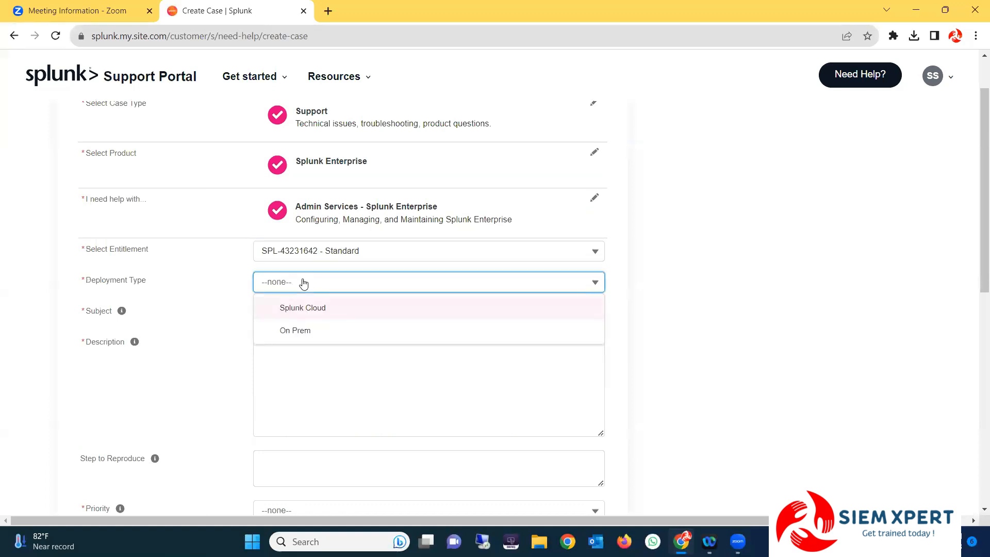
pyautogui.click(297, 332)
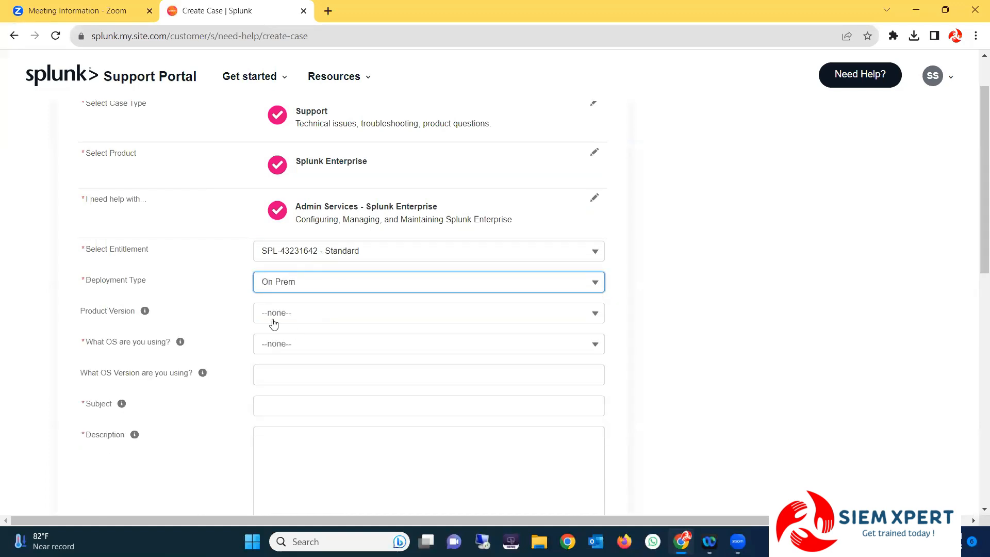
pyautogui.click(273, 320)
pyautogui.click(287, 358)
pyautogui.click(285, 344)
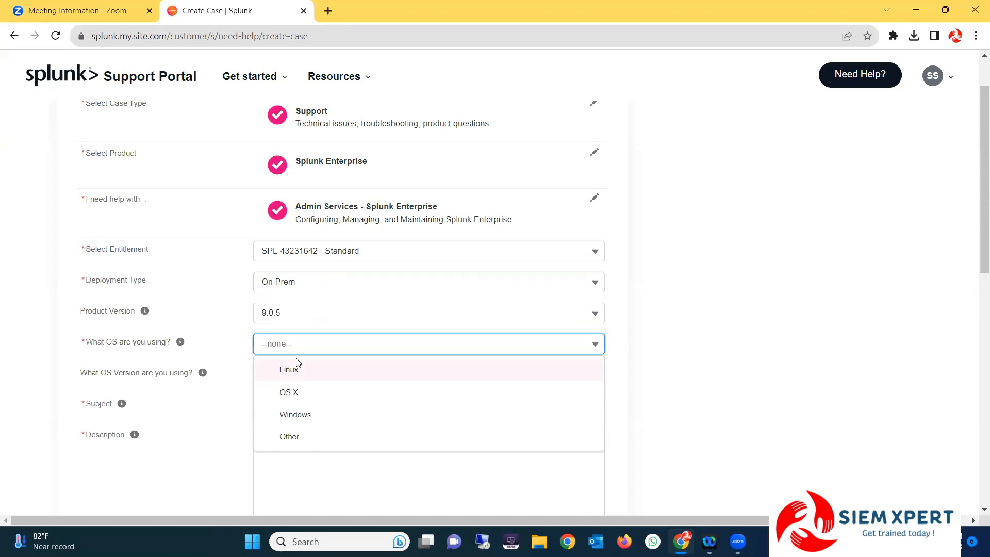
pyautogui.click(297, 364)
# Move through the OS version, subject, description and steps-to-reproduce fields without filling them
pyautogui.click(275, 370)
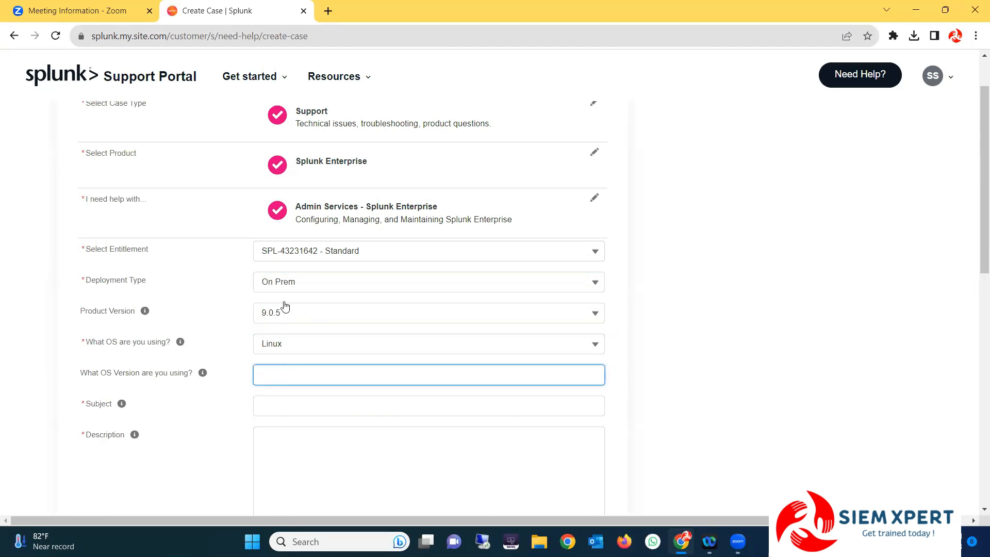
pyautogui.scroll(-1, 285, 307)
pyautogui.click(279, 336)
pyautogui.click(294, 385)
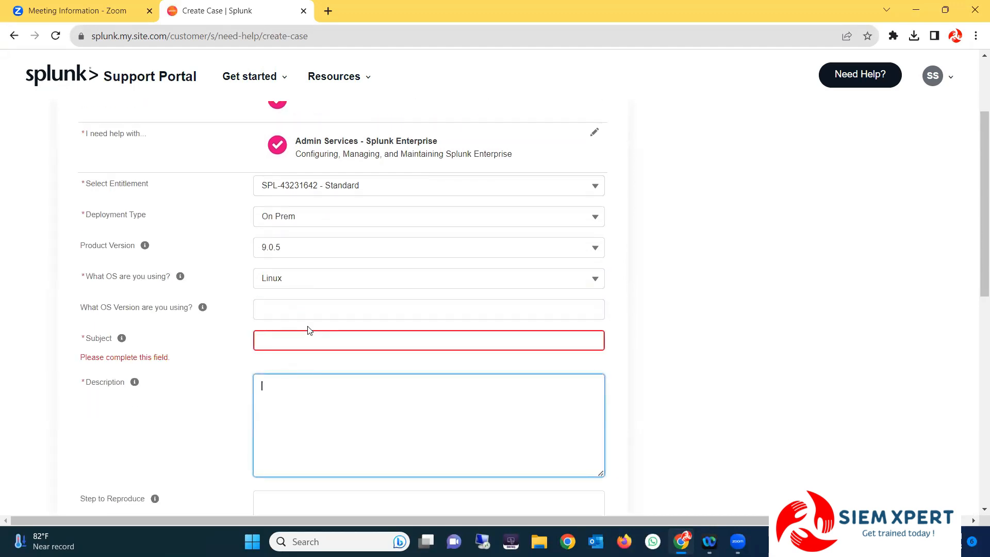
pyautogui.scroll(-2, 277, 304)
pyautogui.scroll(-1, 287, 288)
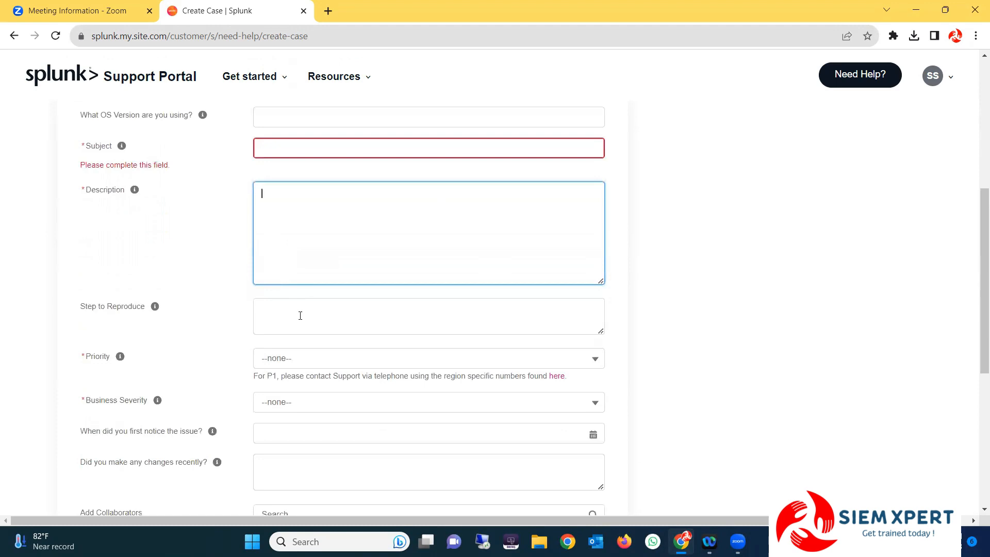
pyautogui.click(280, 315)
pyautogui.scroll(-2, 300, 325)
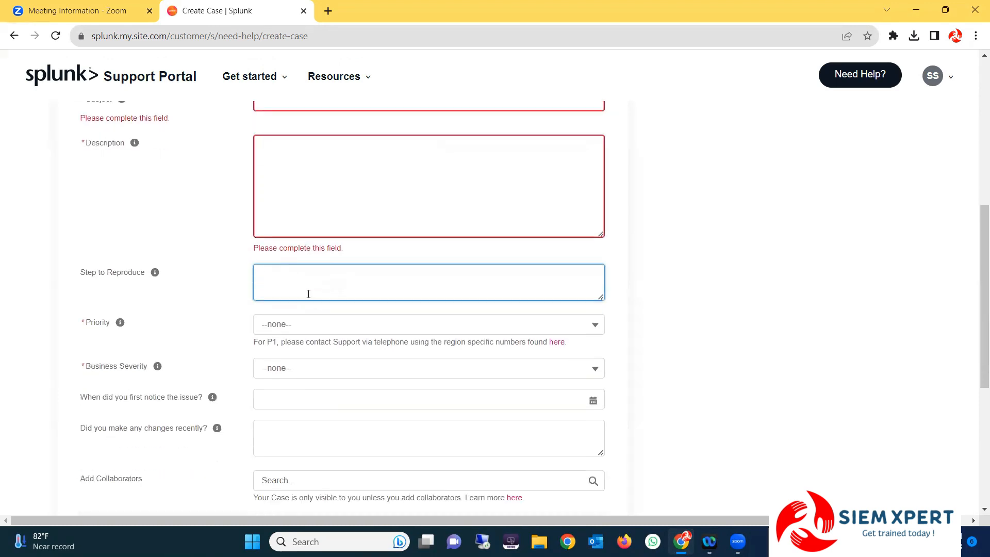
# Leave Priority unset and cancel the unsubmitted support case
pyautogui.click(288, 245)
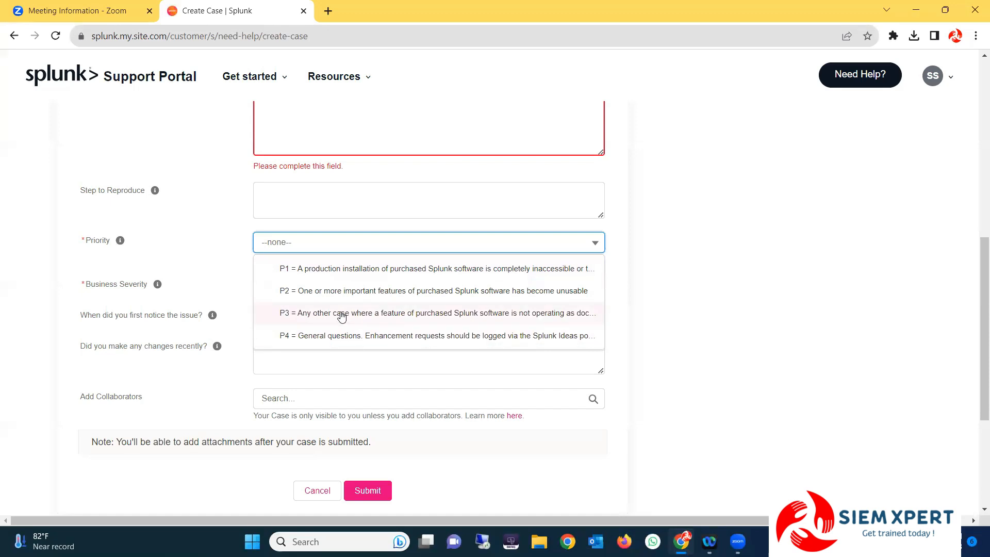
pyautogui.click(307, 362)
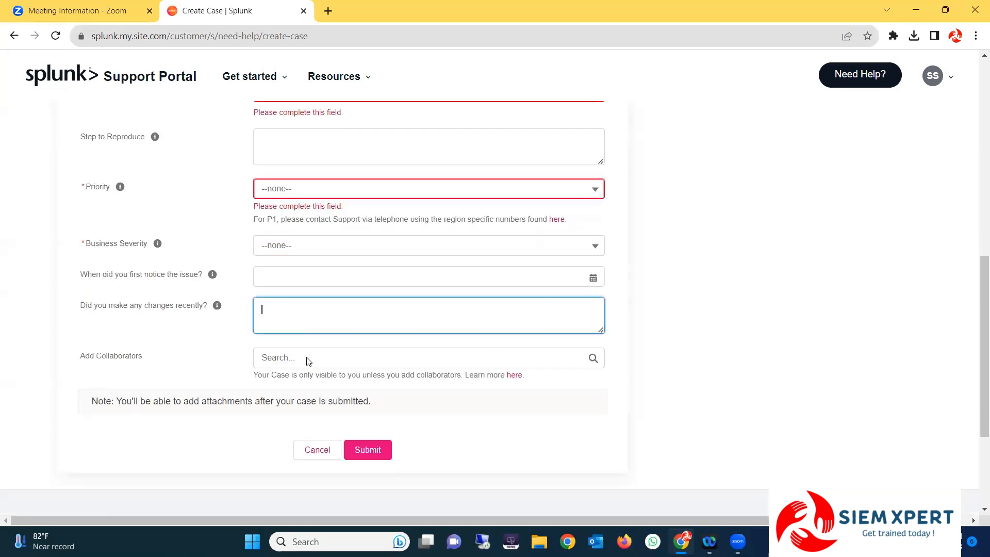
pyautogui.scroll(-3, 308, 357)
pyautogui.scroll(8, 310, 309)
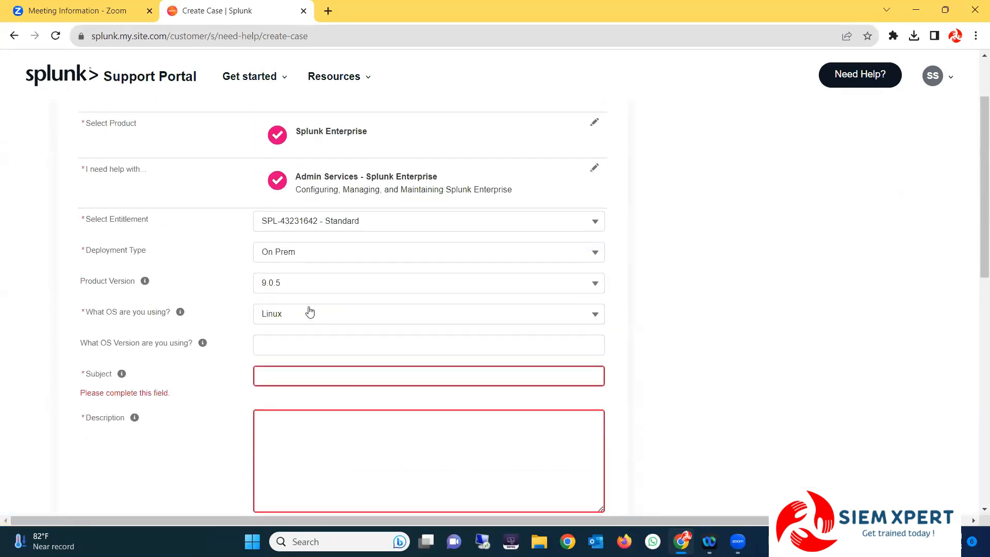
pyautogui.scroll(3, 307, 312)
pyautogui.scroll(-7, 298, 302)
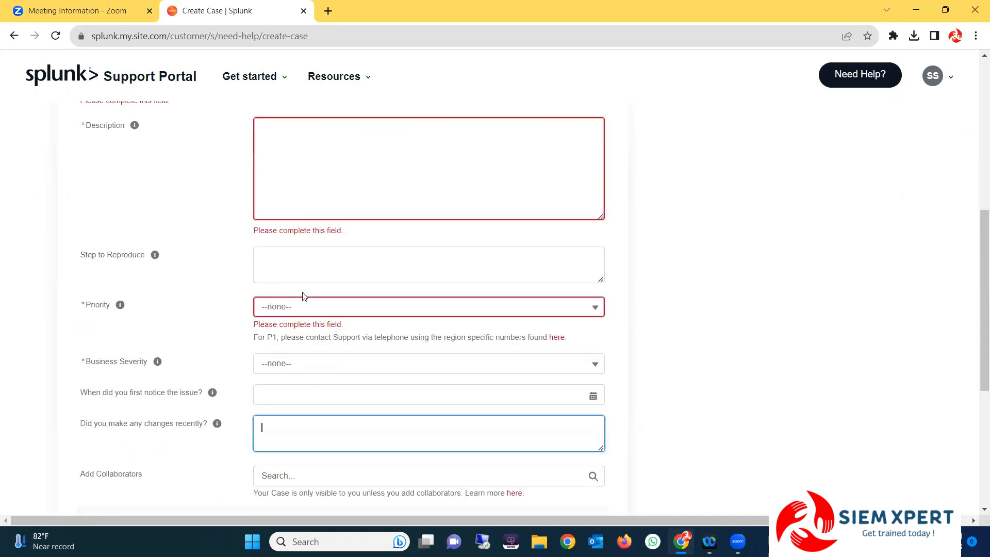
pyautogui.scroll(-5, 304, 296)
pyautogui.click(317, 278)
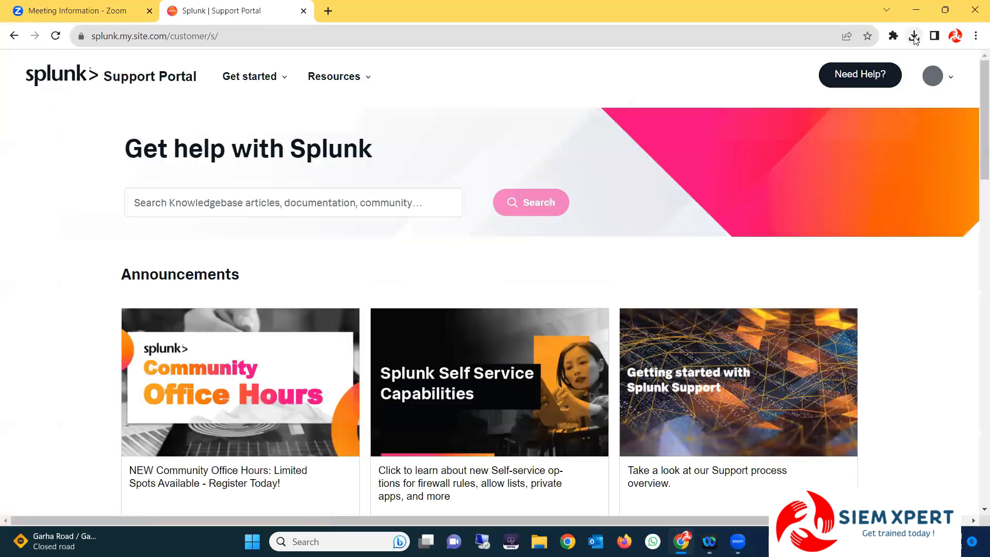
# Show the downloaded splunk-9.0.5-e9494146ae5c-x64-release installer in its Downloads folder
pyautogui.click(913, 37)
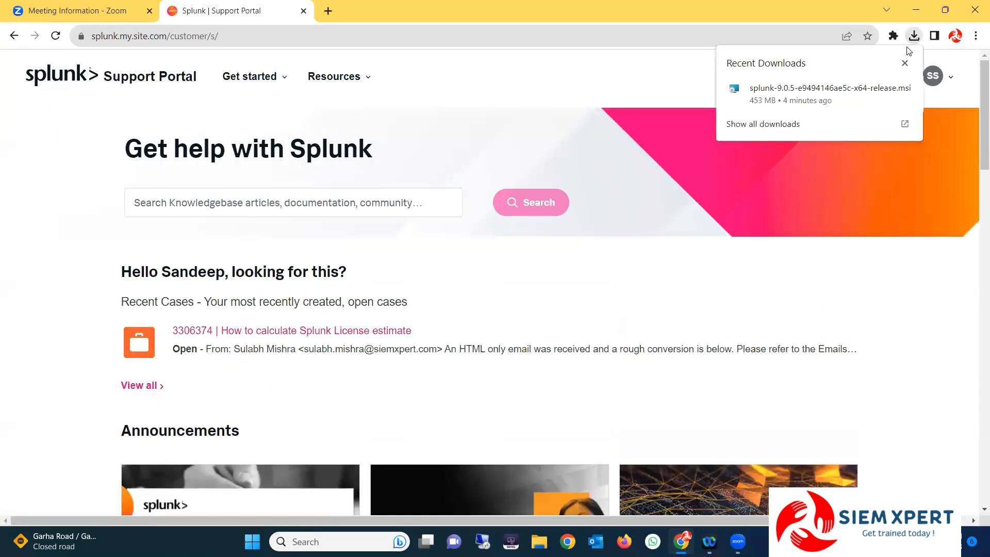
pyautogui.click(885, 89)
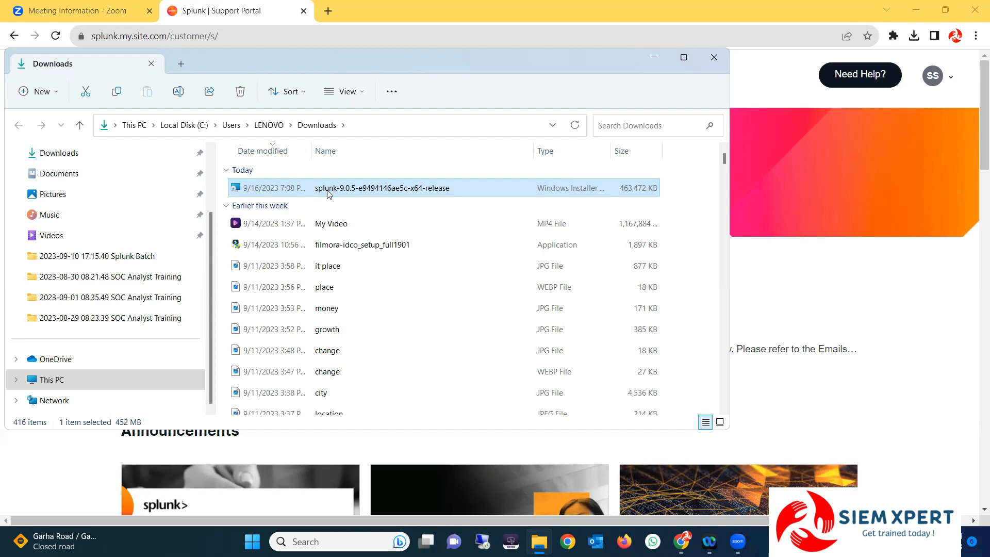
# Launch the Splunk .msi installer and minimize Chrome and the Downloads window
pyautogui.doubleClick(327, 192)
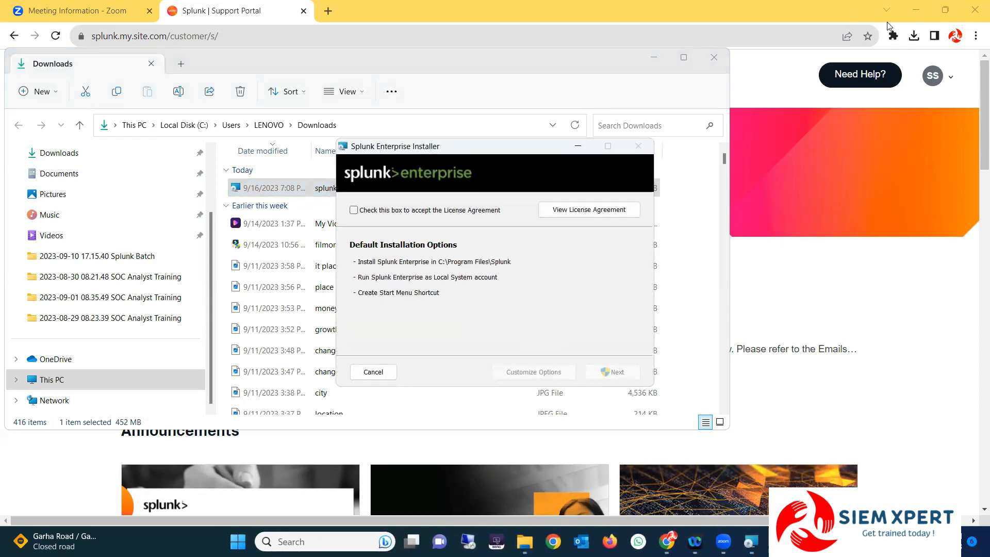
pyautogui.click(916, 11)
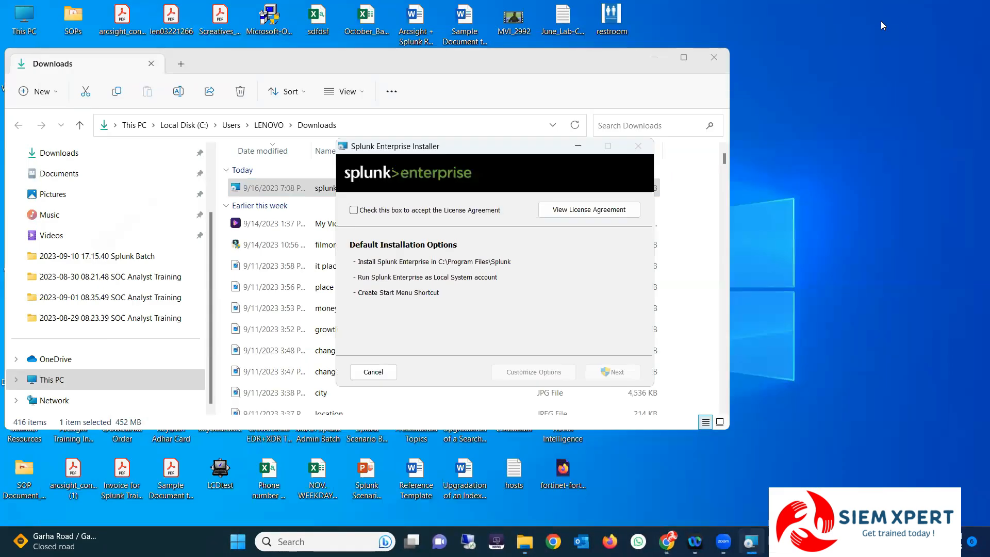
pyautogui.click(654, 58)
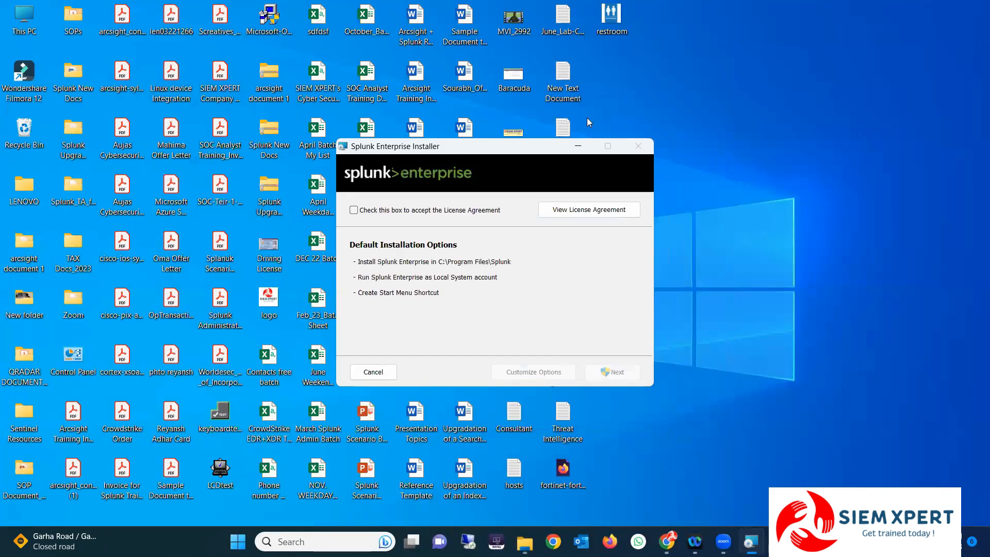
# Accept the licence agreement and choose Customize Options
pyautogui.click(354, 211)
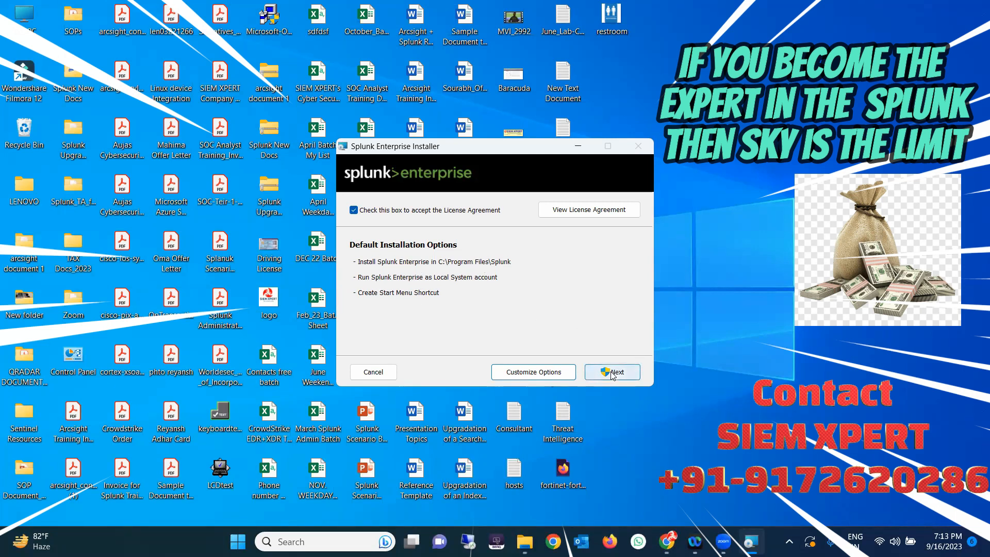
pyautogui.click(529, 371)
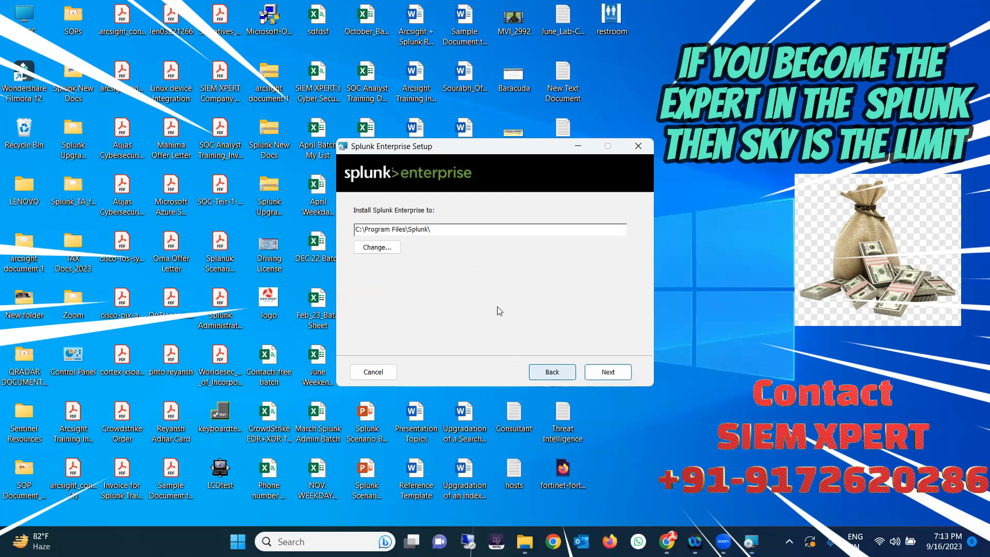
# Keep C:\Program Files\Splunk\ as the install path and continue
pyautogui.moveTo(367, 229); pyautogui.dragTo(427, 230)
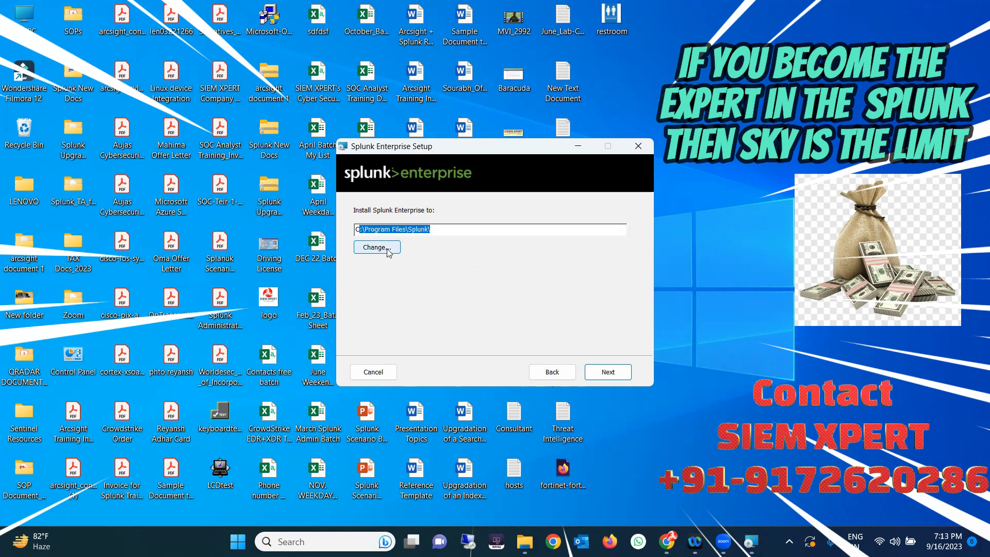
pyautogui.click(444, 227)
pyautogui.moveTo(444, 227); pyautogui.dragTo(341, 229)
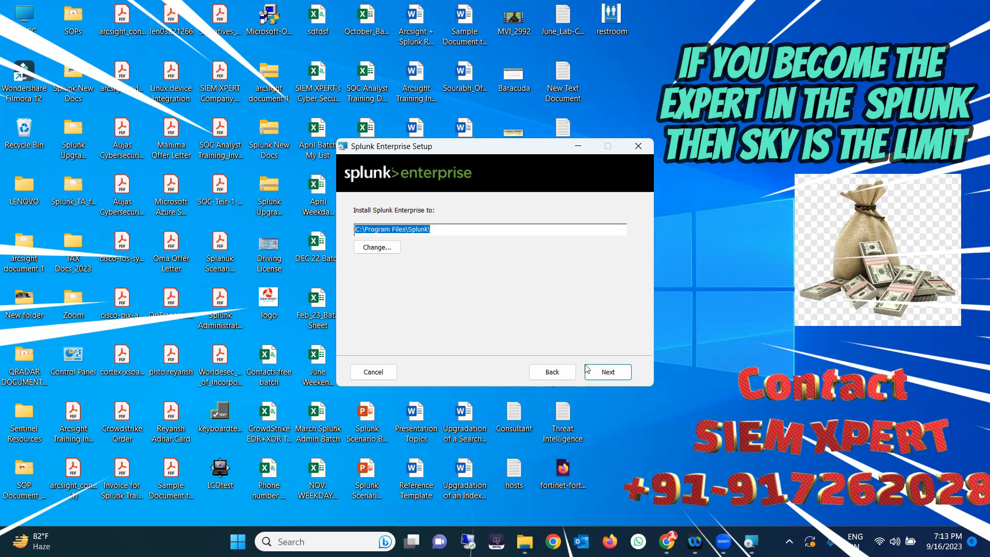
pyautogui.click(606, 371)
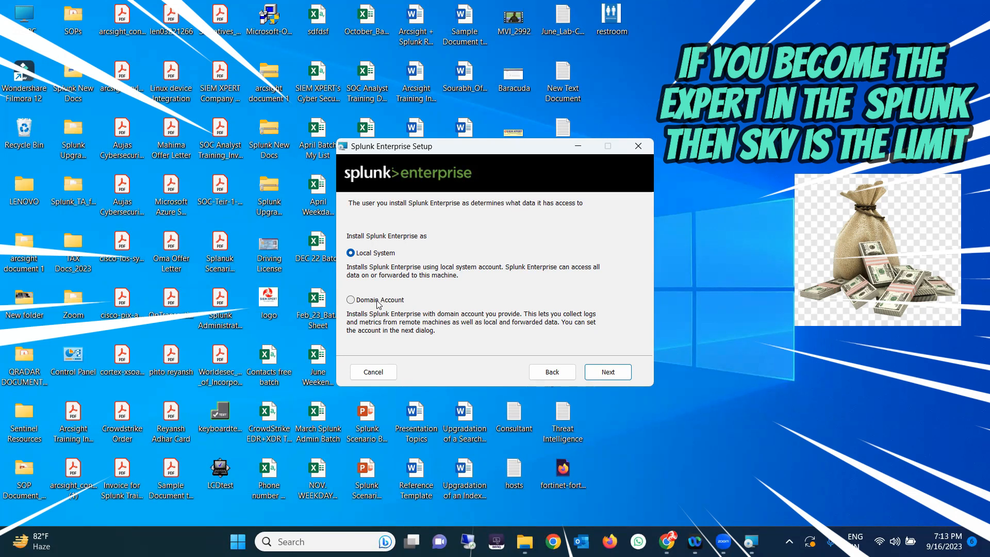
pyautogui.moveTo(467, 146); pyautogui.dragTo(471, 128)
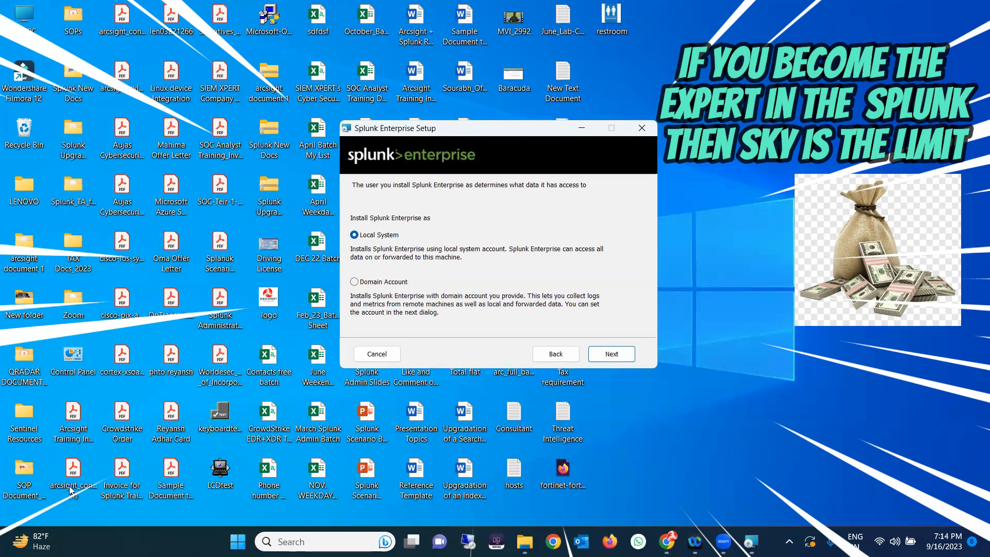
pyautogui.press('super+x')
pyautogui.click(786, 281)
pyautogui.click(582, 128)
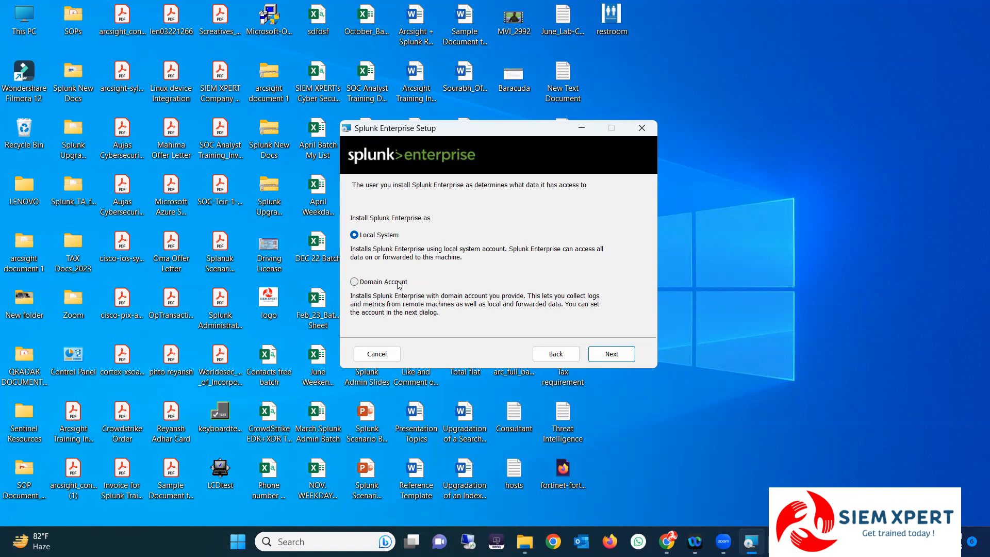
pyautogui.click(354, 281)
pyautogui.click(354, 234)
pyautogui.click(354, 282)
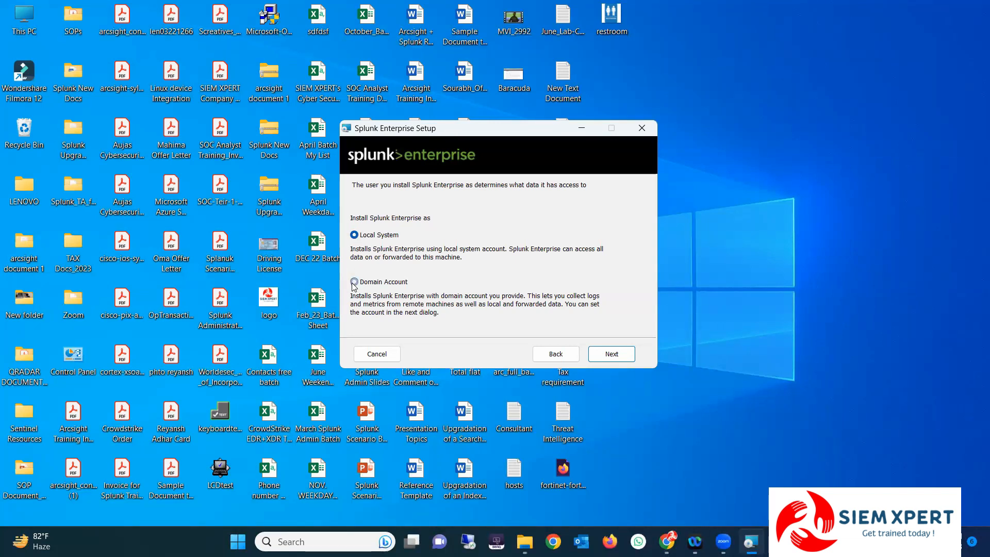
pyautogui.click(354, 234)
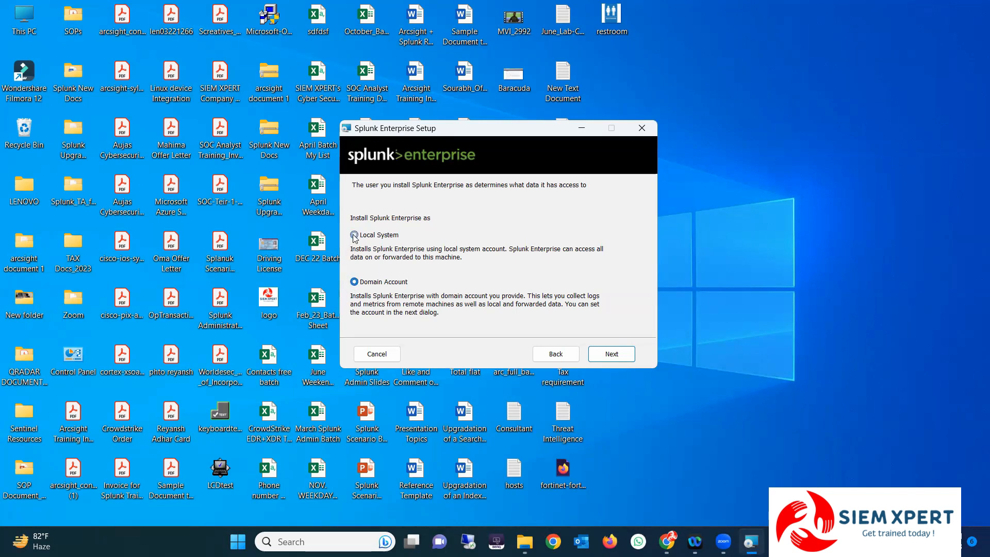
pyautogui.click(354, 282)
pyautogui.click(362, 236)
# Enter admin as the username and type the password into both password fields
pyautogui.click(613, 356)
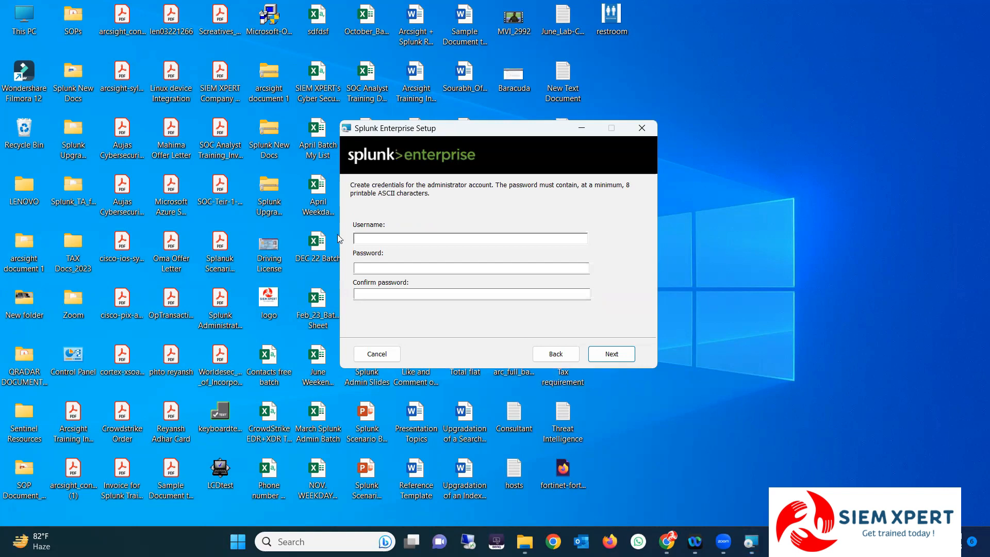
pyautogui.write('admin')
pyautogui.press('Tab')
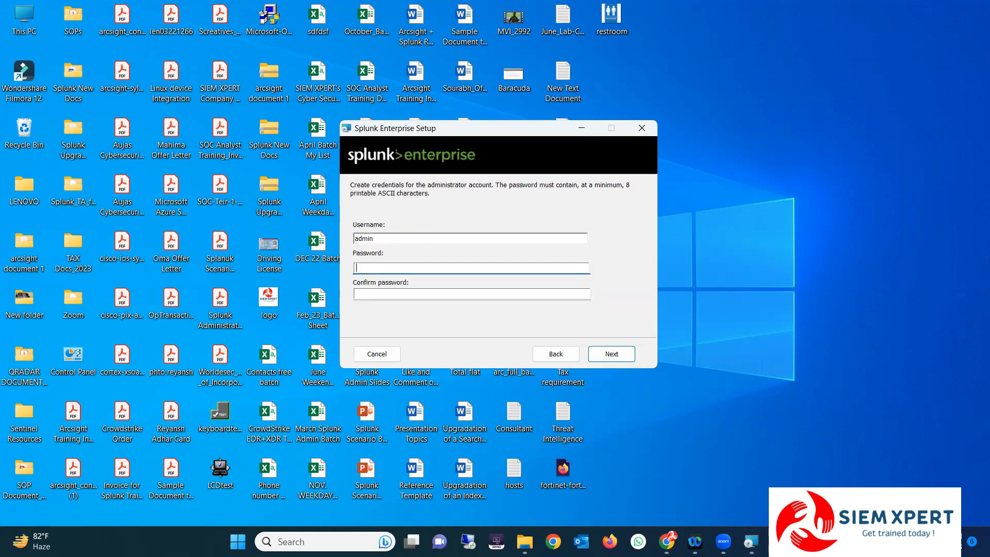
pyautogui.write('admin1234')
pyautogui.click(383, 297)
pyautogui.write('admin1234')
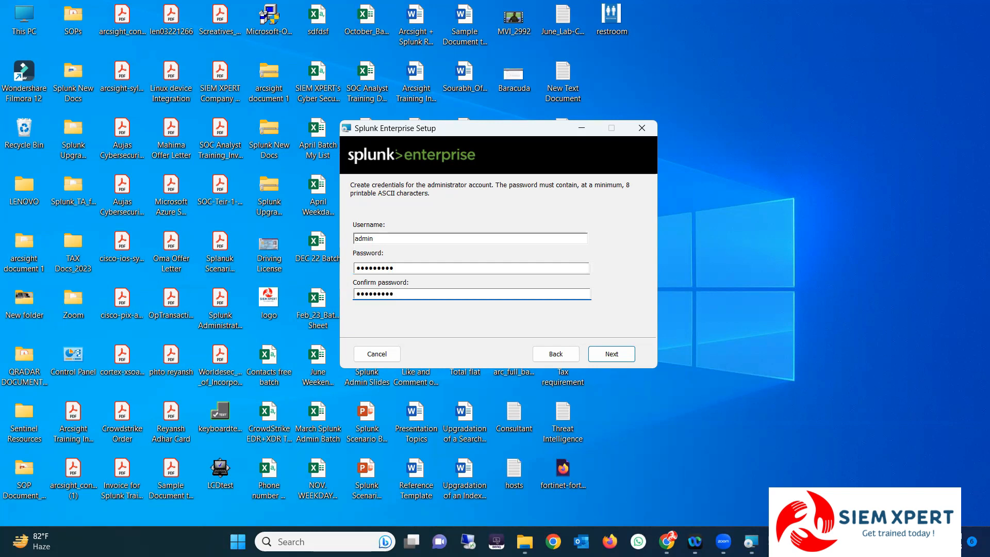
# Double-check the username and both password entries, then proceed past the credentials page
pyautogui.doubleClick(361, 238)
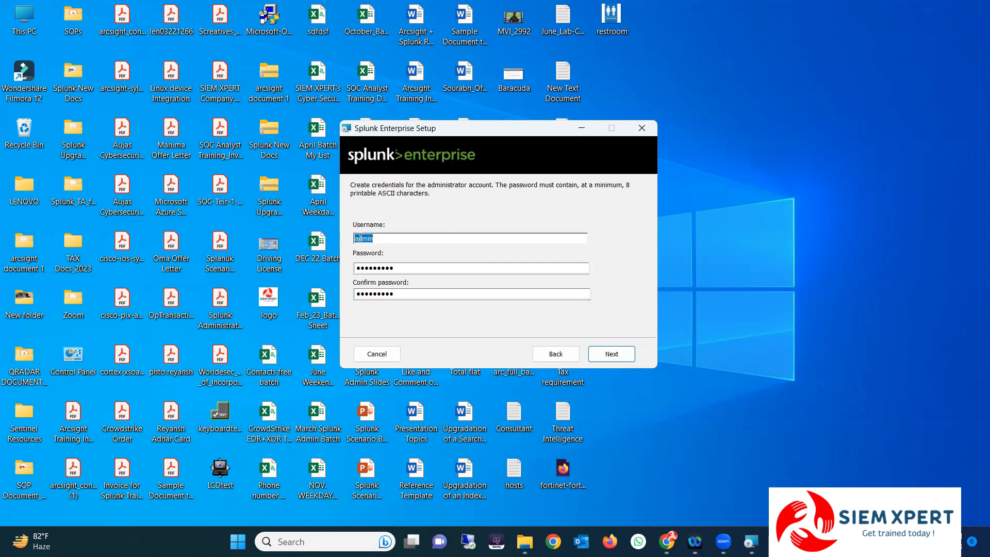
pyautogui.doubleClick(403, 269)
pyautogui.doubleClick(359, 291)
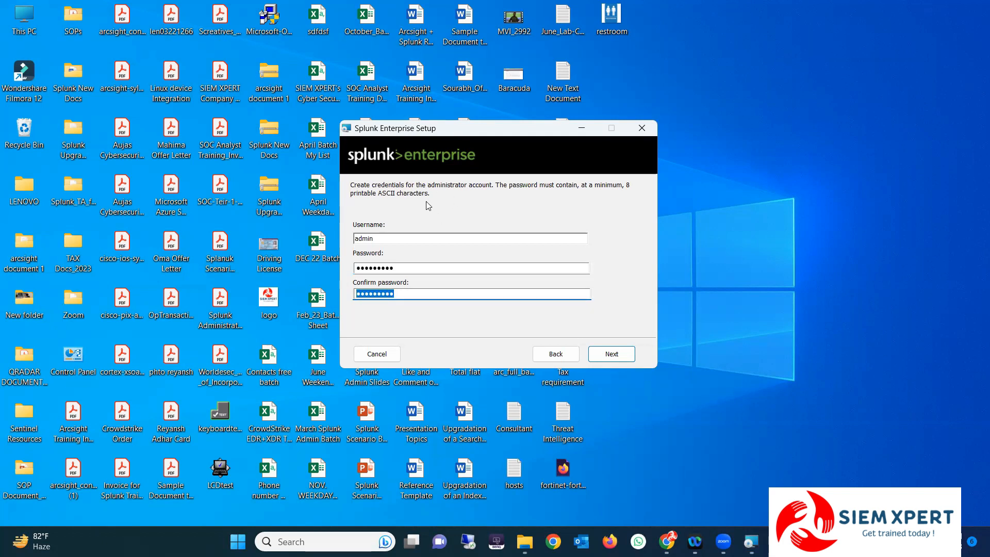
pyautogui.doubleClick(357, 237)
pyautogui.doubleClick(404, 267)
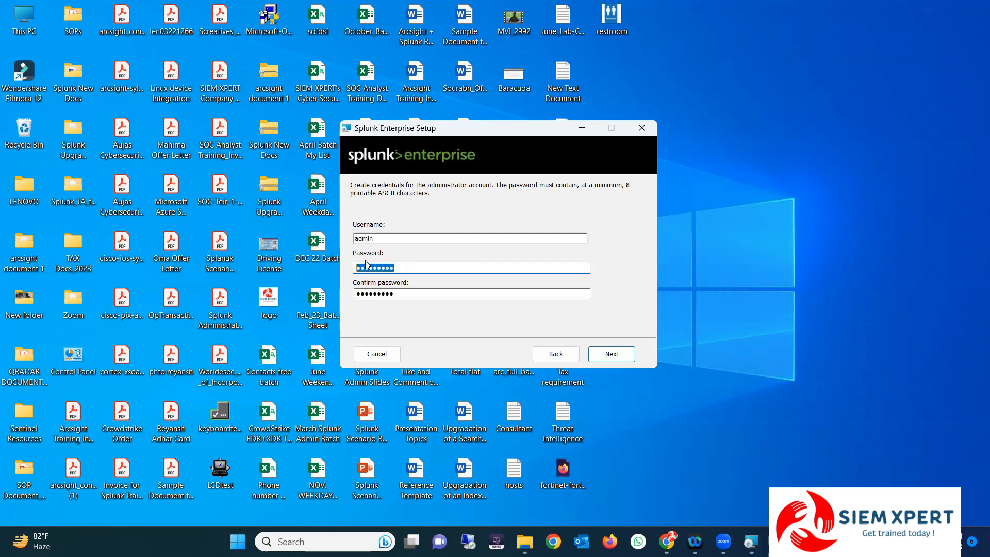
pyautogui.doubleClick(405, 294)
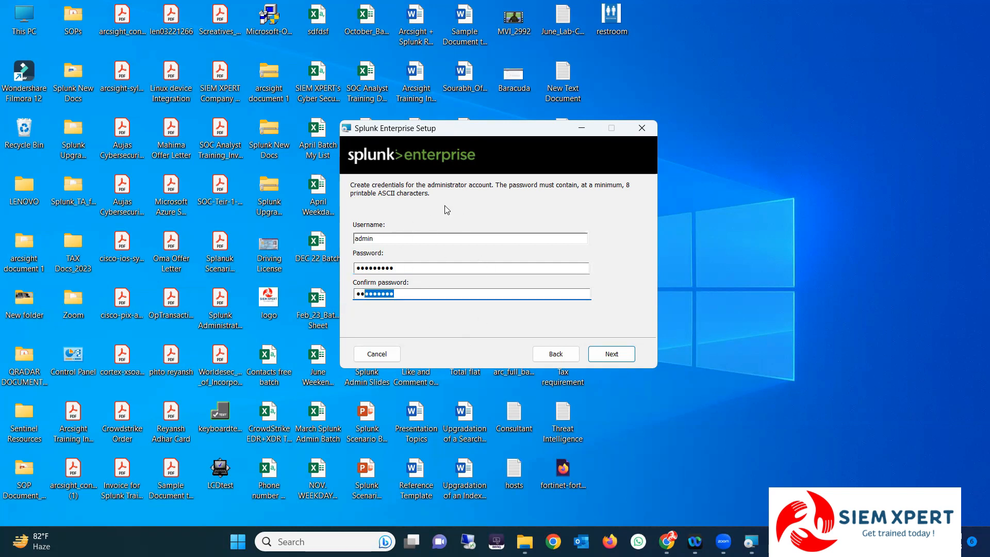
pyautogui.doubleClick(383, 241)
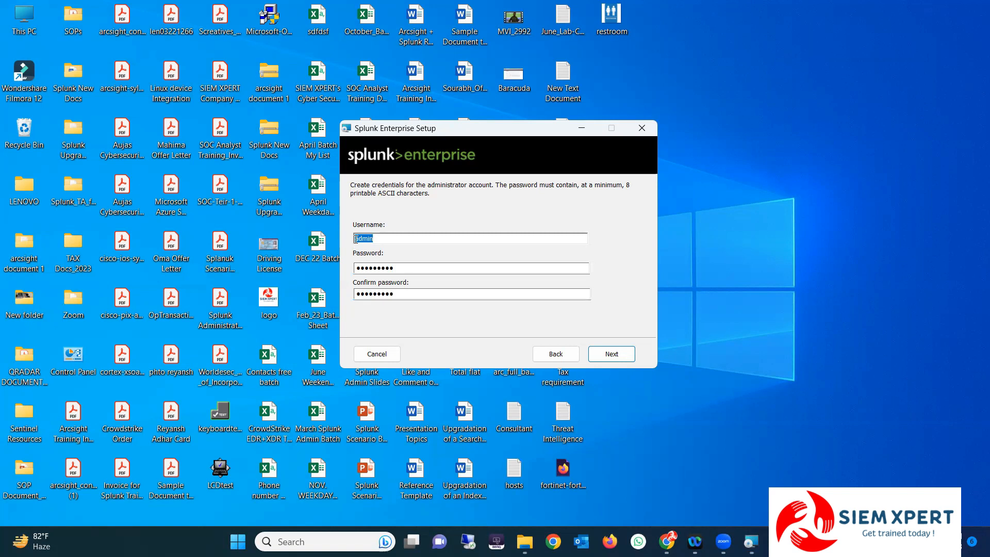
pyautogui.doubleClick(401, 294)
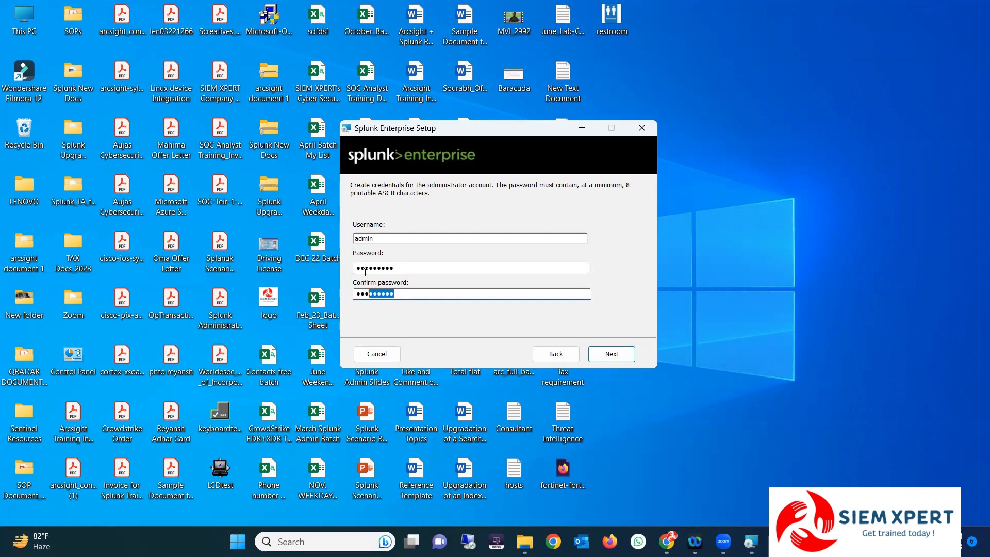
pyautogui.doubleClick(377, 239)
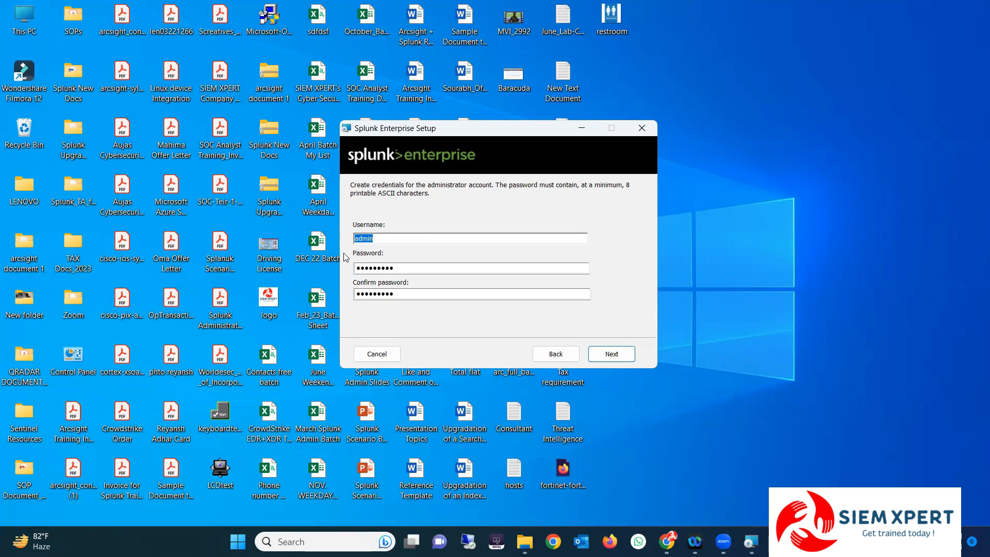
pyautogui.click(619, 360)
# Run the Splunk Enterprise installation to completion with browser launch left enabled
pyautogui.click(610, 353)
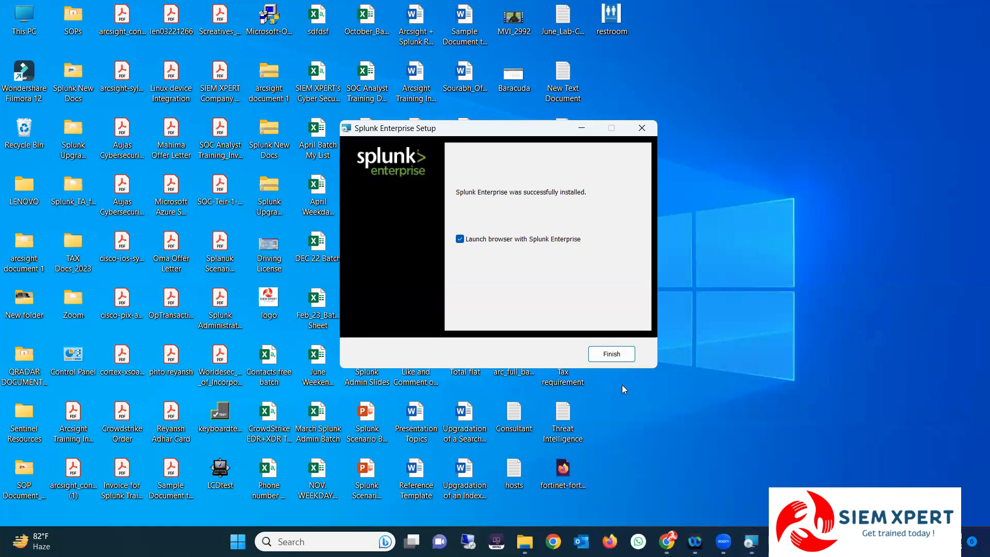
# Close the installer and highlight the local login address 127.0.0.1:8000 in Firefox's address bar
pyautogui.click(612, 356)
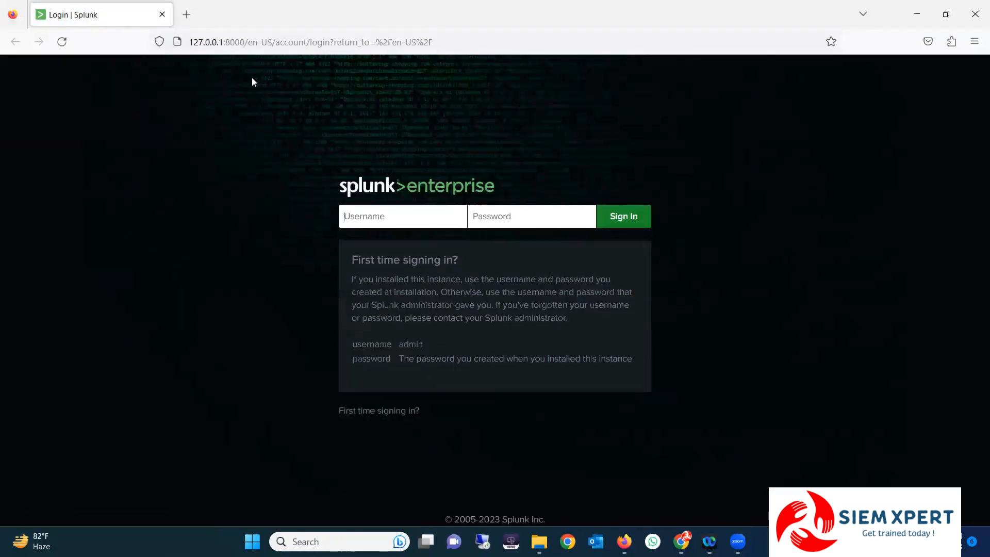
pyautogui.click(190, 40)
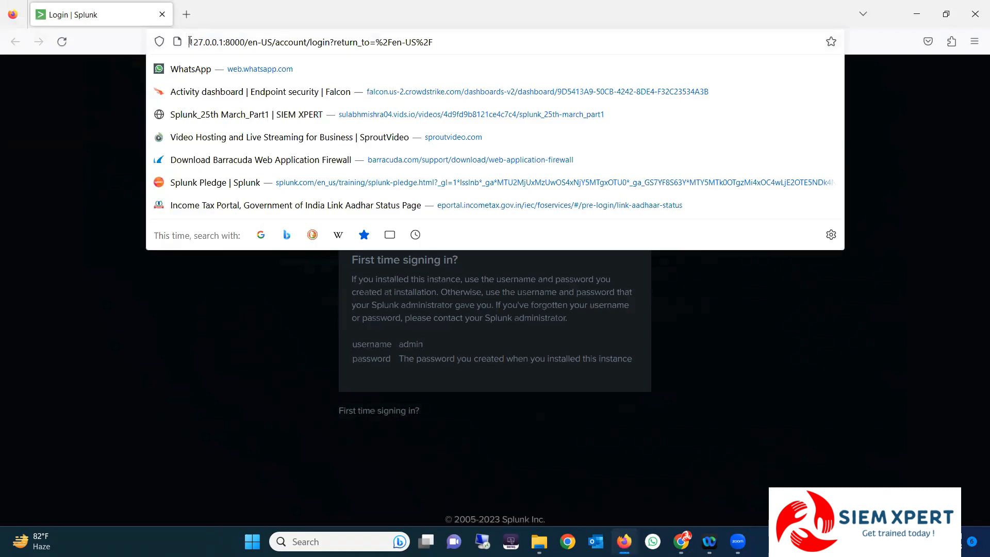
pyautogui.click(115, 103)
pyautogui.moveTo(222, 42); pyautogui.dragTo(190, 43)
pyautogui.click(131, 89)
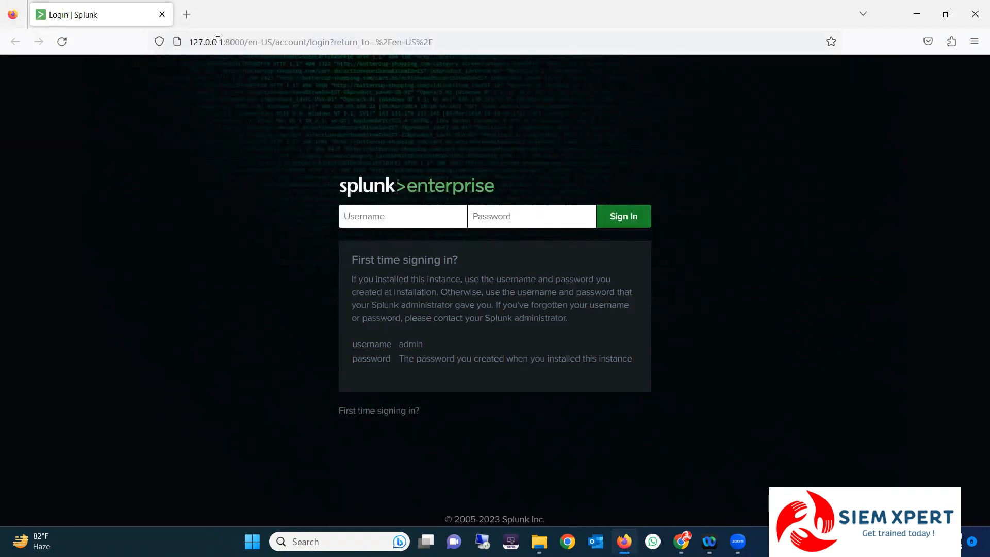
pyautogui.moveTo(191, 43); pyautogui.dragTo(236, 40)
pyautogui.click(67, 109)
pyautogui.moveTo(189, 42); pyautogui.dragTo(229, 42)
pyautogui.click(120, 107)
pyautogui.moveTo(192, 43); pyautogui.dragTo(235, 41)
# Sign in to the Splunk login form with the admin username and password
pyautogui.click(458, 187)
pyautogui.write('a***')
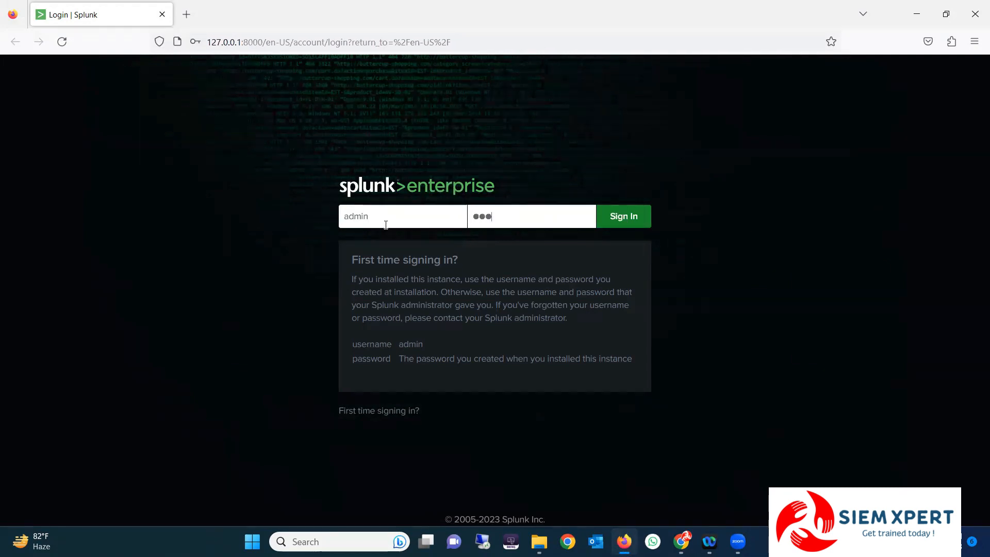
pyautogui.press('Return')
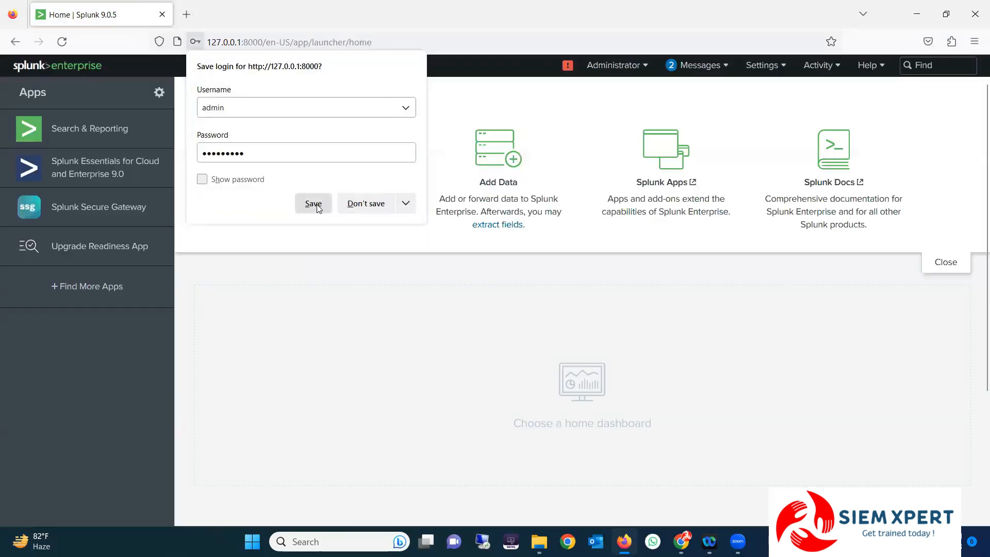
# Save the login in Firefox, review the splunkd Disk Space warning (1783 MB remaining), then close it
pyautogui.click(316, 204)
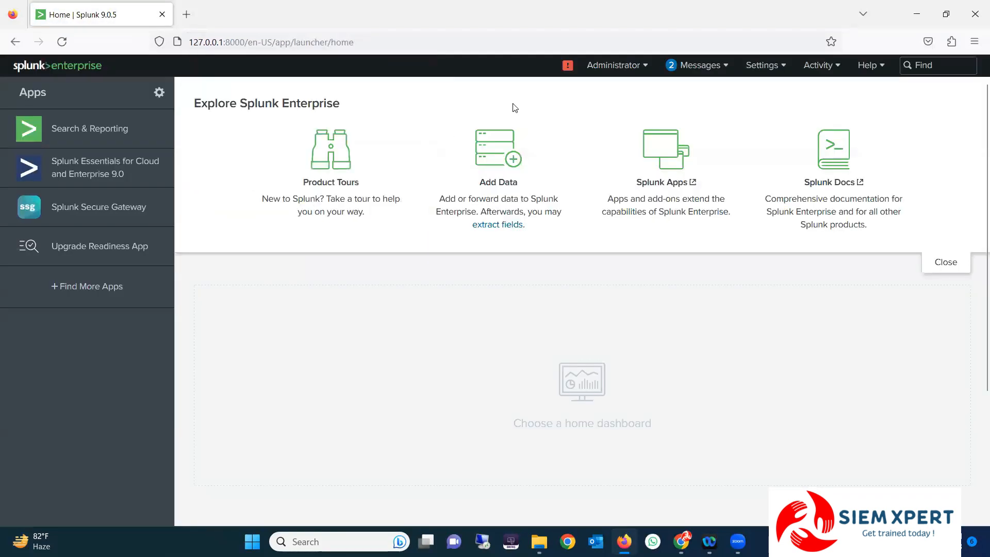
pyautogui.click(567, 65)
pyautogui.click(287, 205)
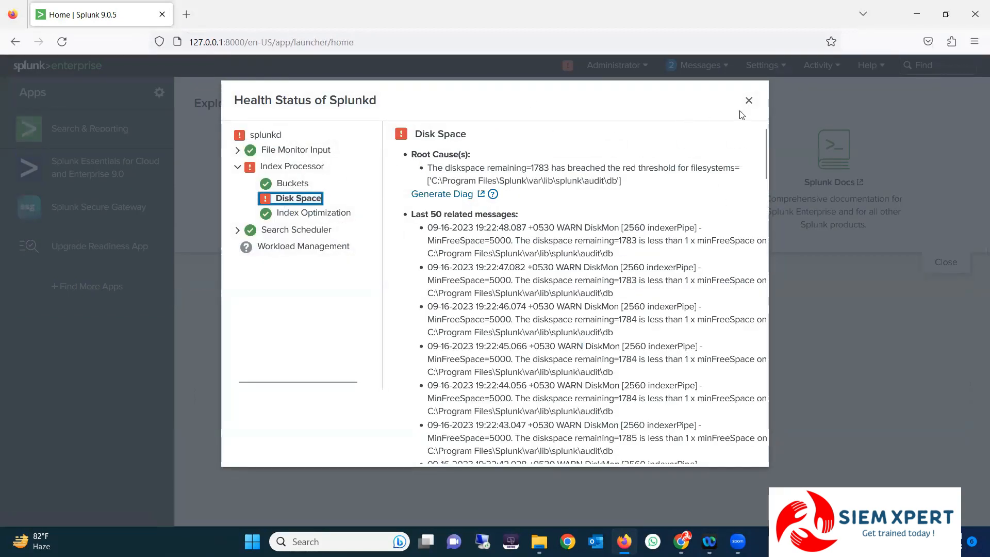
pyautogui.click(749, 100)
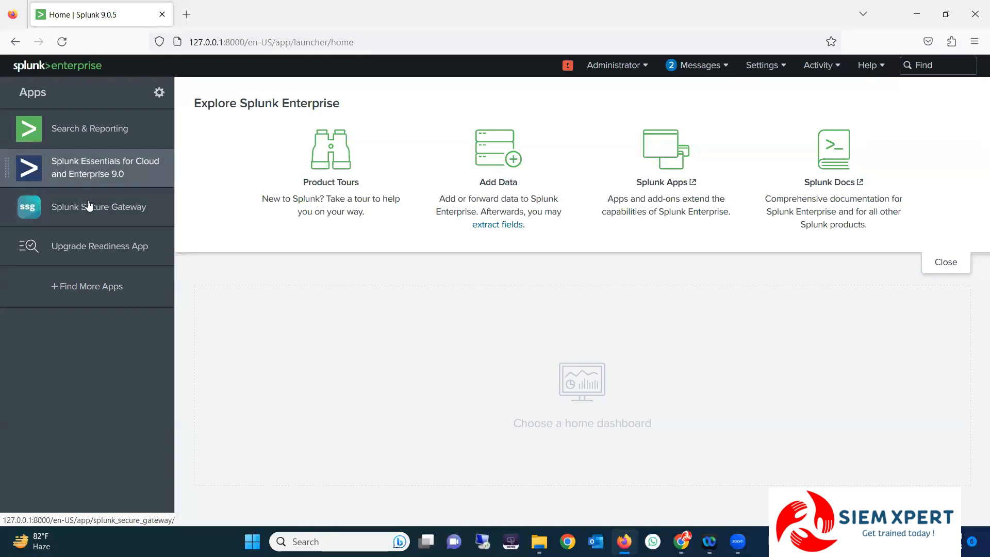
# Open Search & Reporting, skip its first-time tour, and browse the installed apps list
pyautogui.click(79, 130)
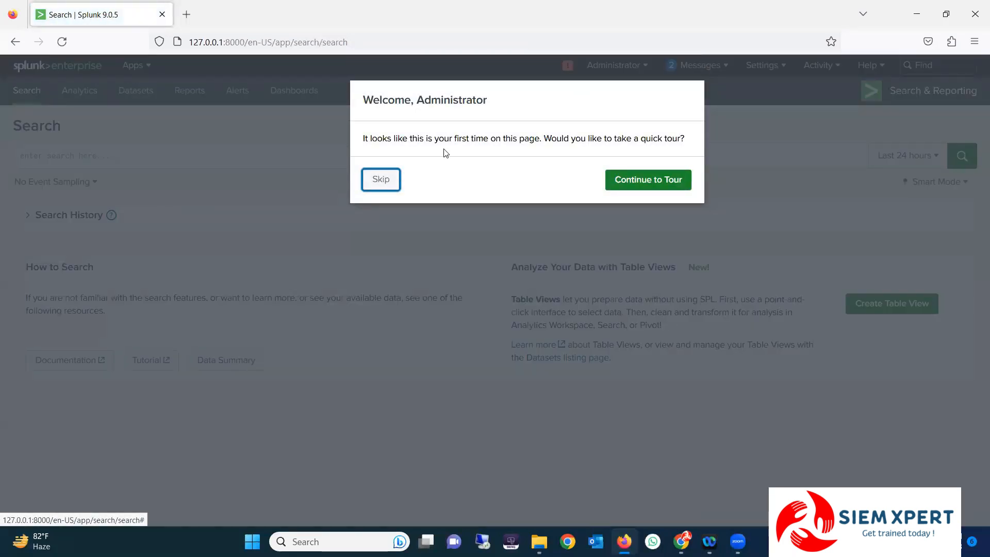
pyautogui.click(382, 181)
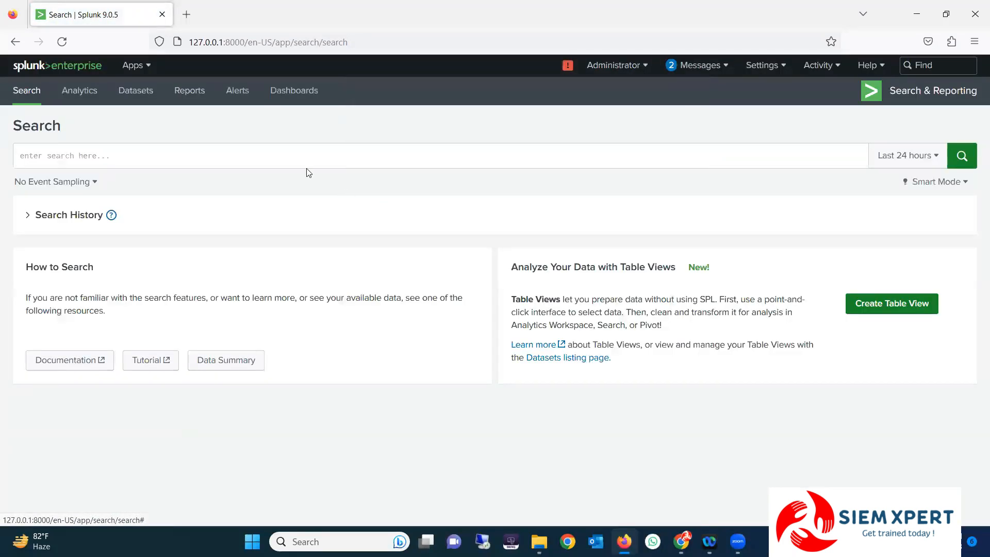
pyautogui.click(146, 73)
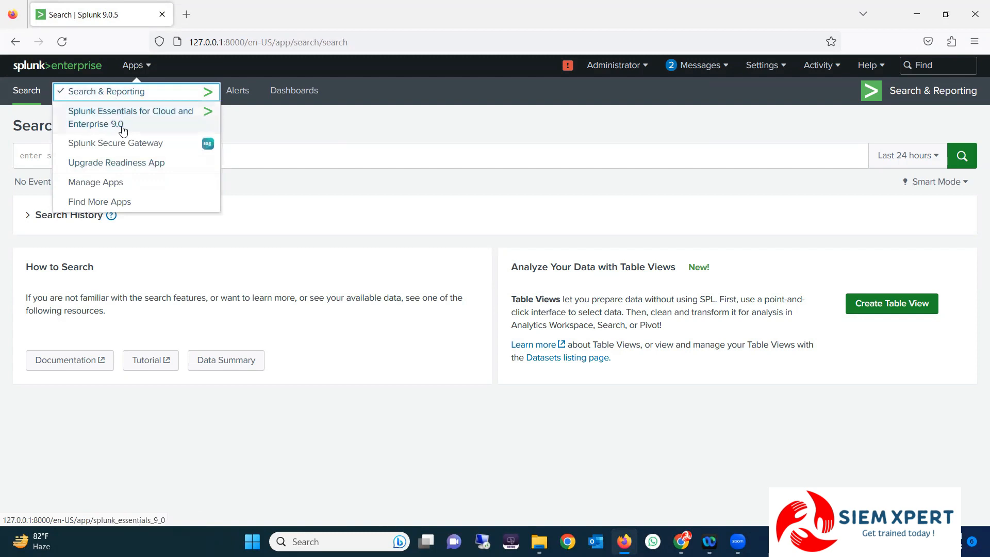
pyautogui.click(276, 125)
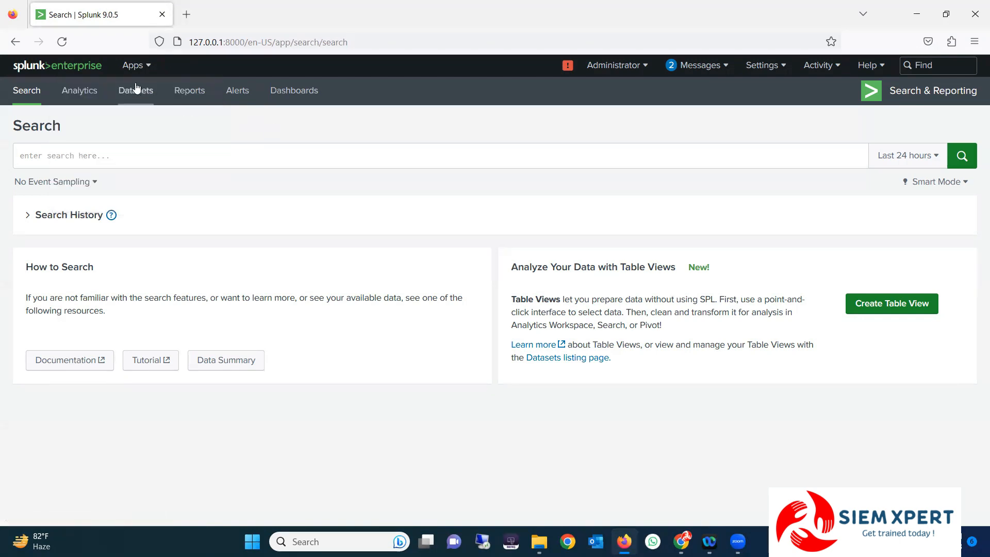
pyautogui.click(135, 65)
pyautogui.click(210, 110)
pyautogui.click(135, 65)
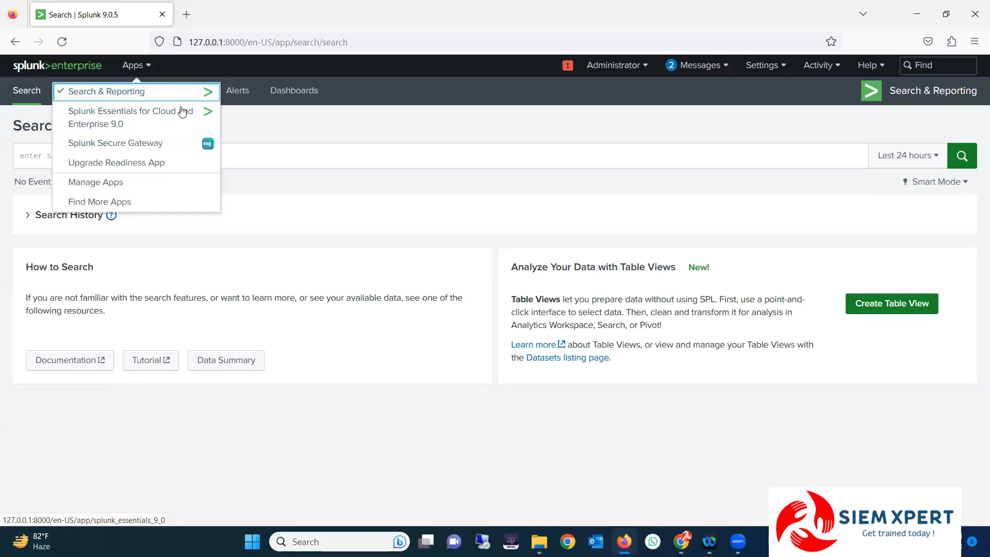
pyautogui.click(101, 95)
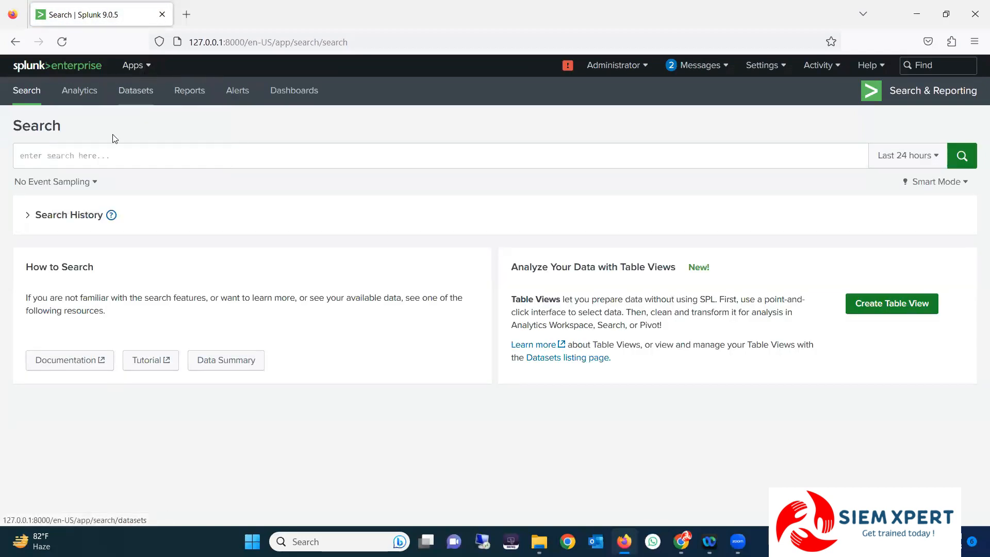
# Look over the Search app's navigation labels, then launch Splunk Secure Gateway from the Apps menu
pyautogui.click(147, 66)
pyautogui.click(296, 157)
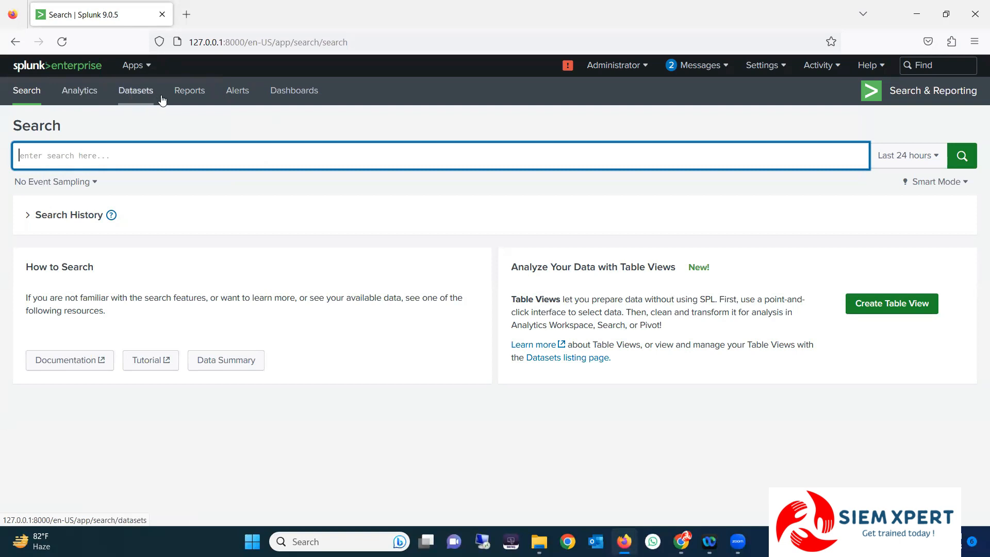
pyautogui.moveTo(357, 92); pyautogui.dragTo(40, 102)
pyautogui.click(39, 99)
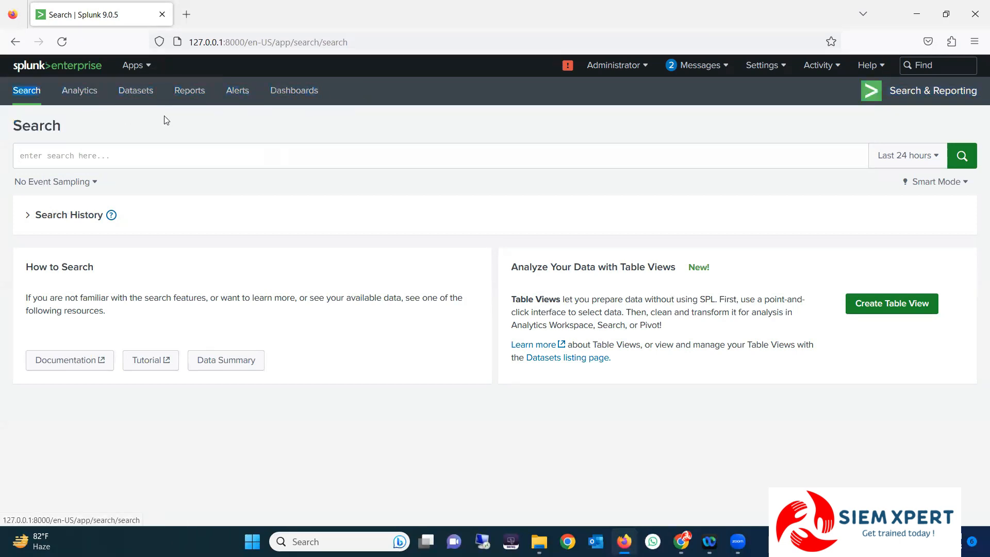
pyautogui.click(134, 65)
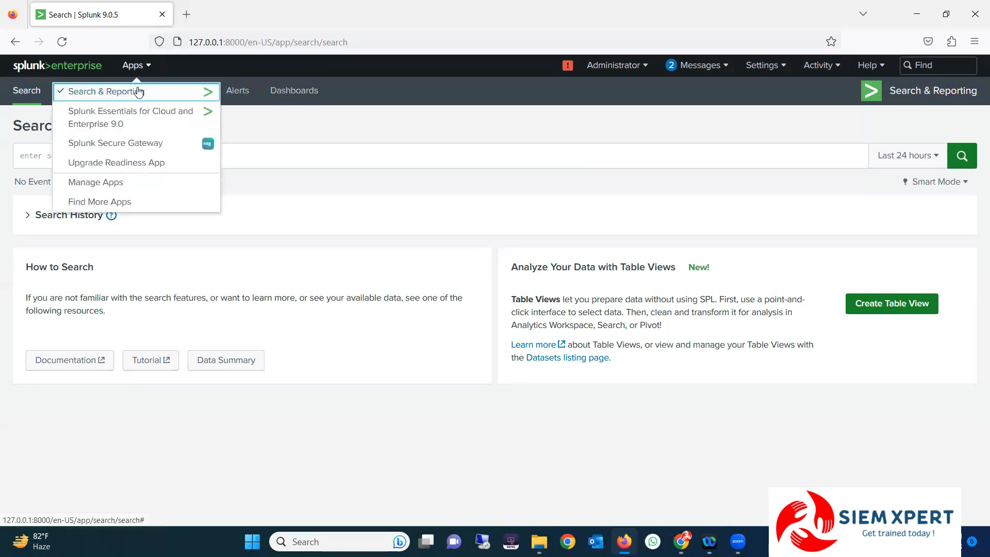
pyautogui.click(100, 148)
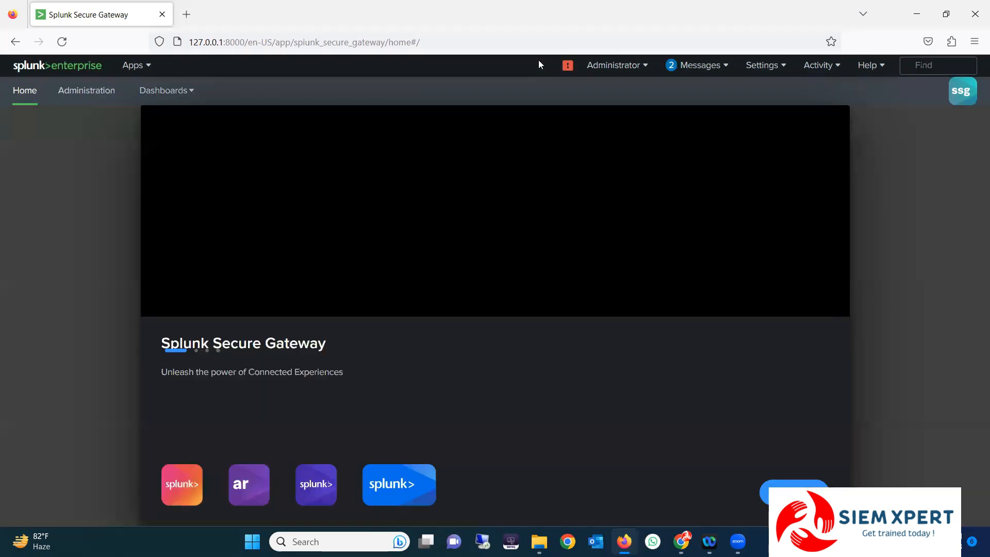
# Look over the Secure Gateway top-bar menus, then switch back to Search & Reporting
pyautogui.moveTo(539, 63); pyautogui.dragTo(875, 67)
pyautogui.click(558, 69)
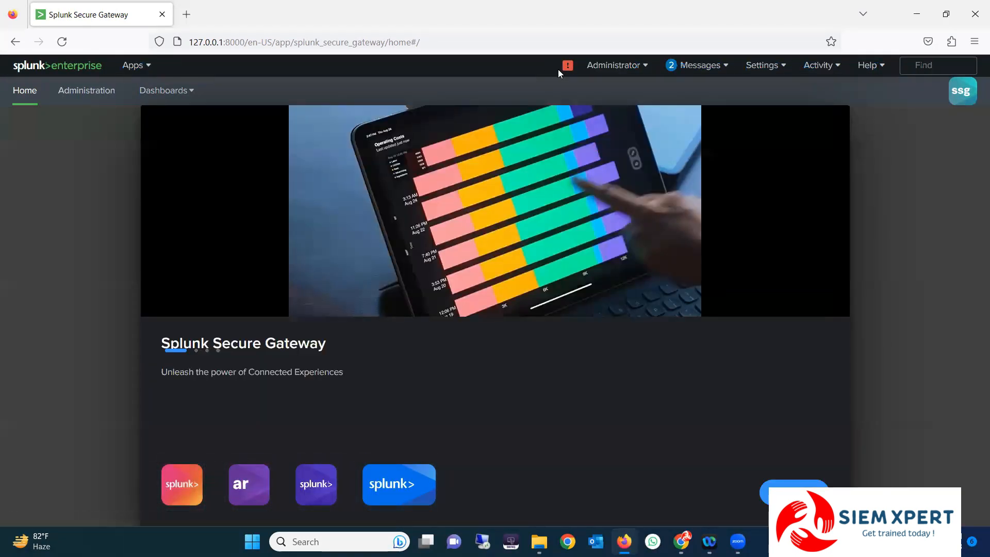
pyautogui.moveTo(541, 67); pyautogui.dragTo(854, 69)
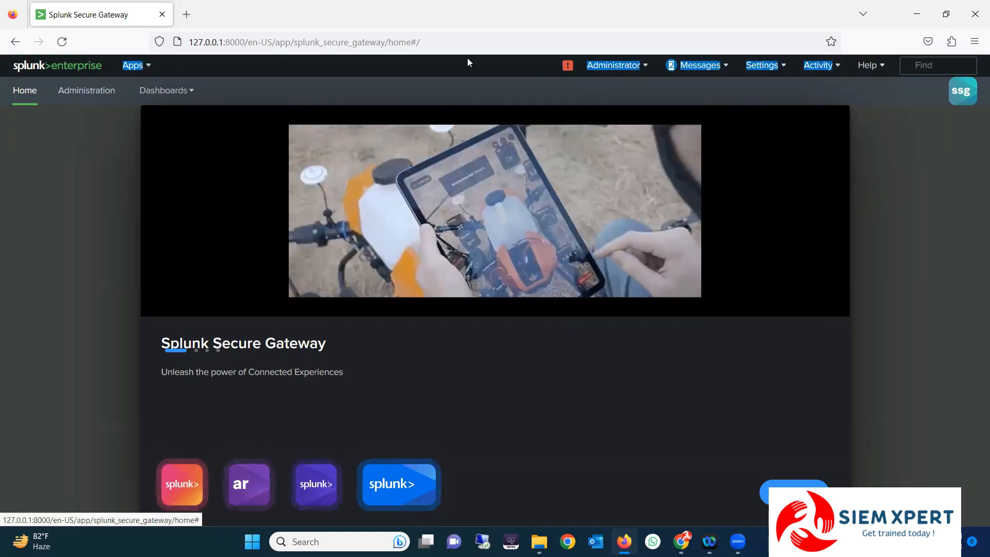
pyautogui.click(466, 62)
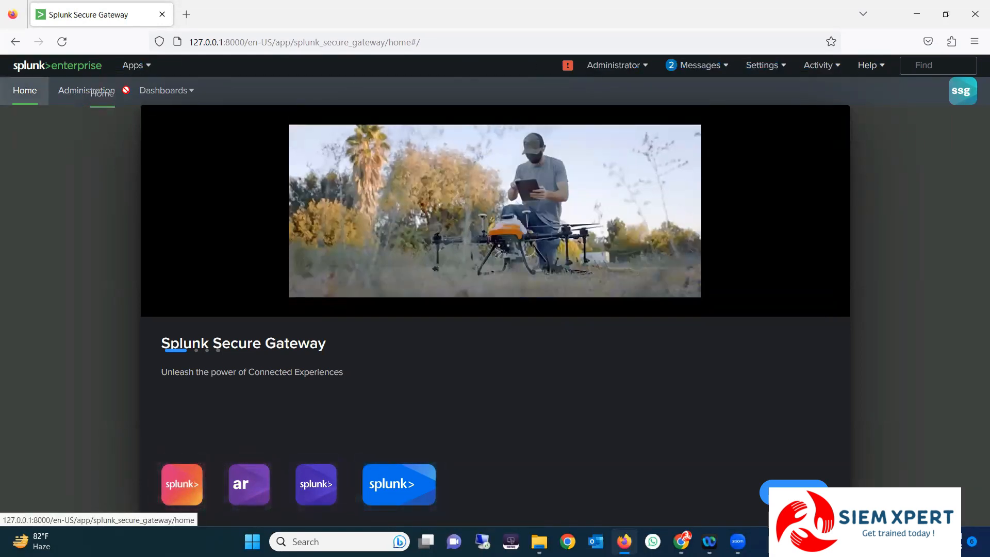
pyautogui.click(135, 66)
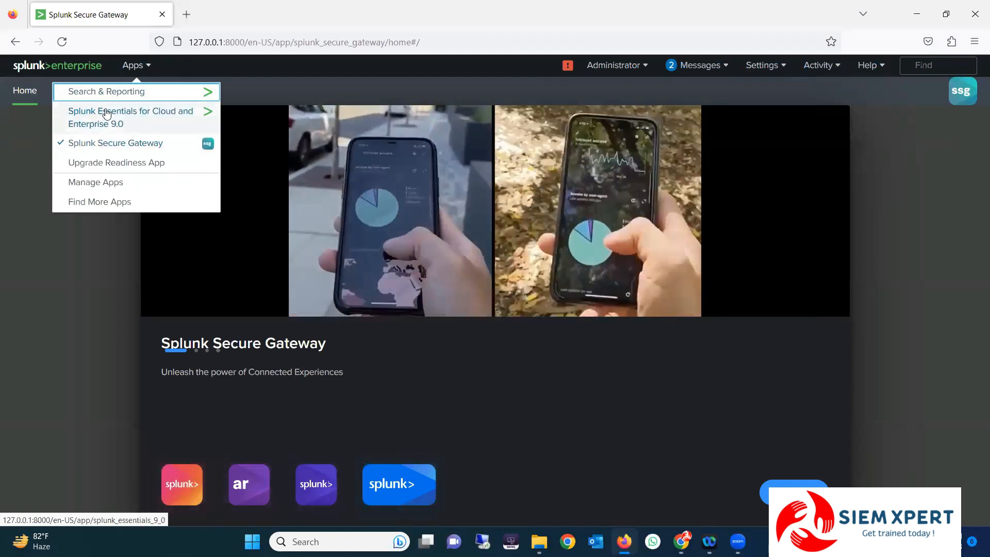
pyautogui.click(111, 92)
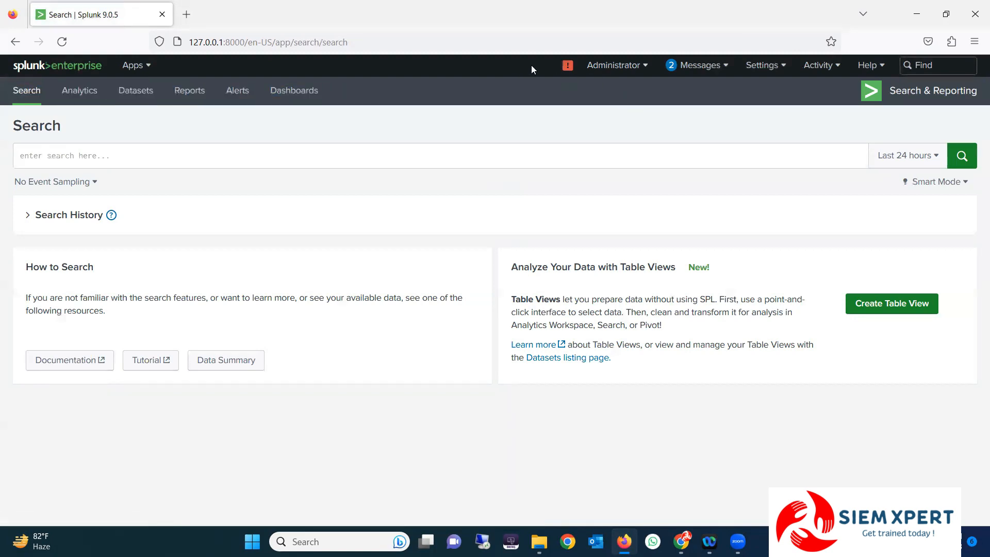
pyautogui.click(144, 70)
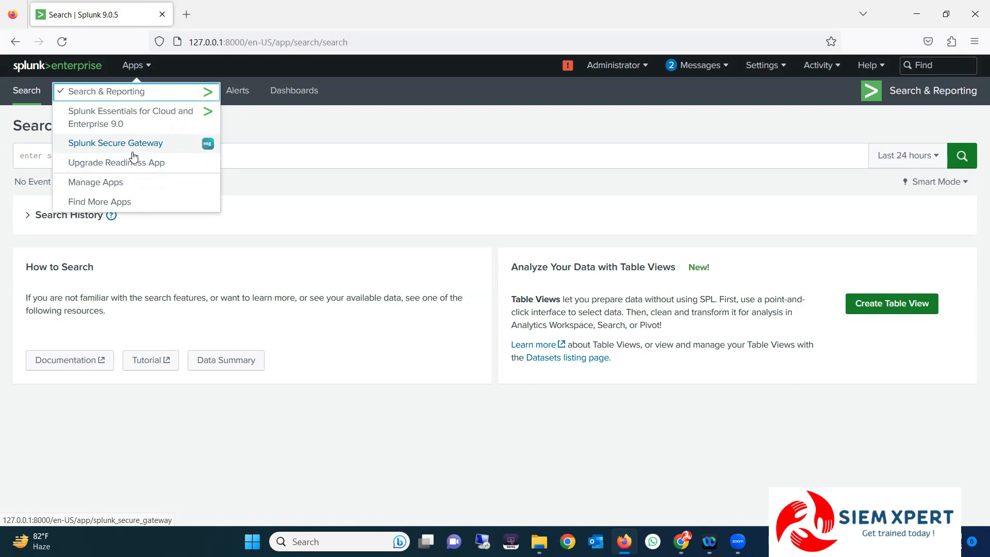
pyautogui.click(264, 139)
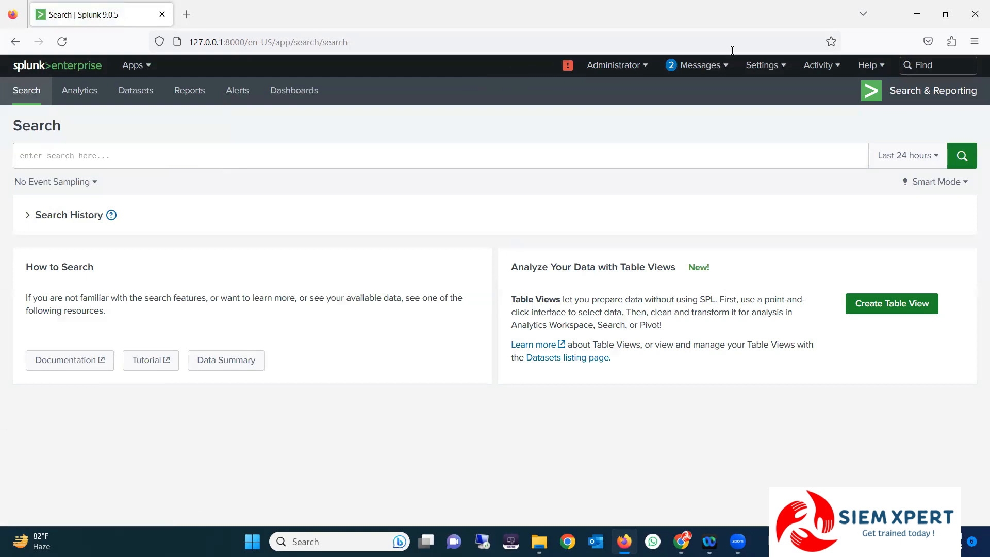
pyautogui.click(134, 66)
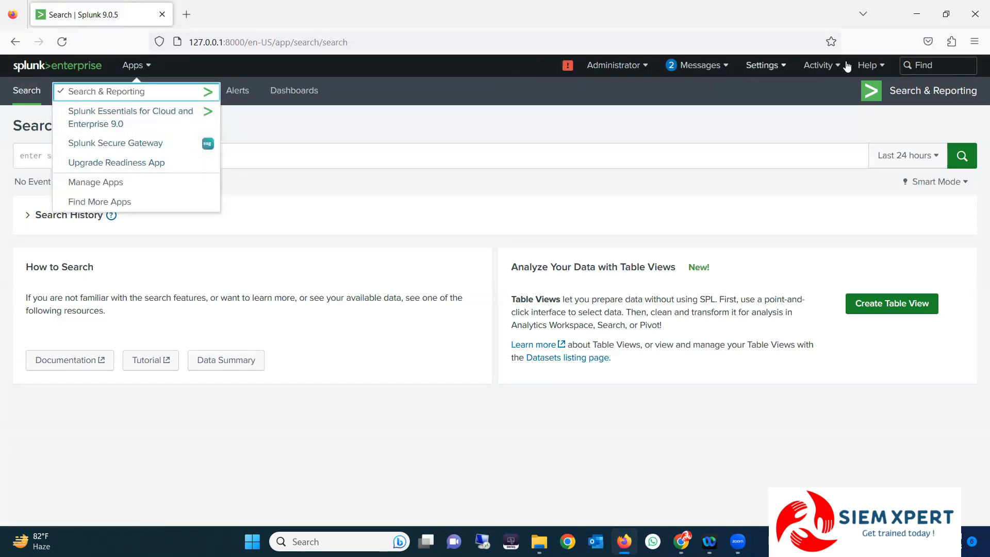